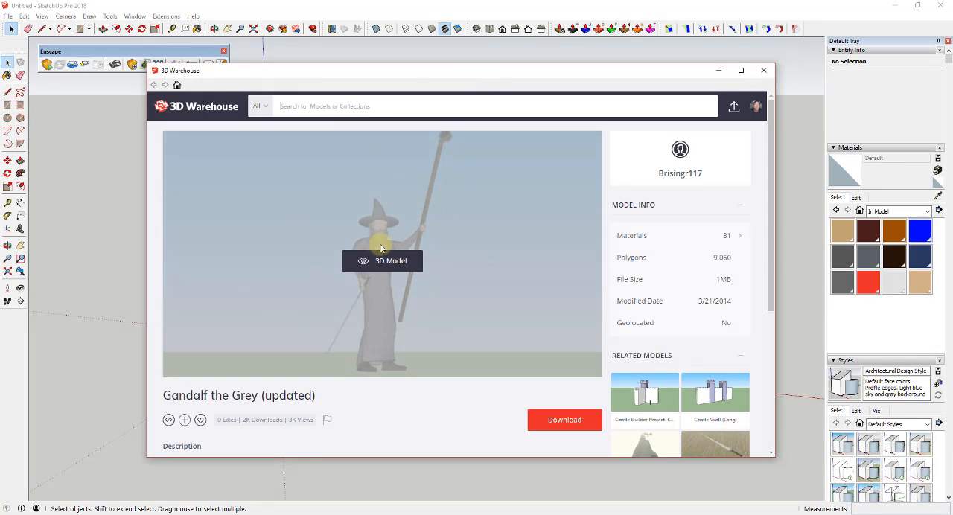
Step: Search 3D Warehouse for "moria" and open the model page showing the hall of dark stone columns
left_click(378, 112)
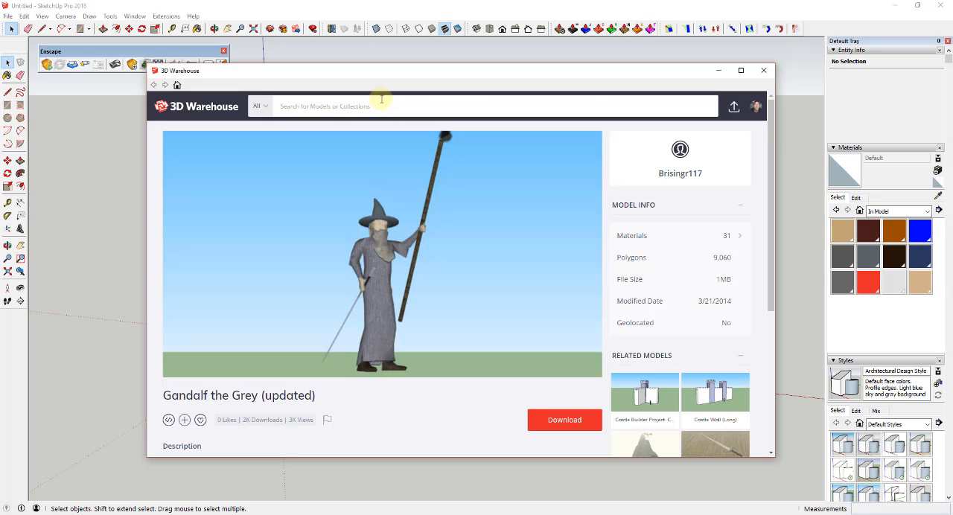
type("moria")
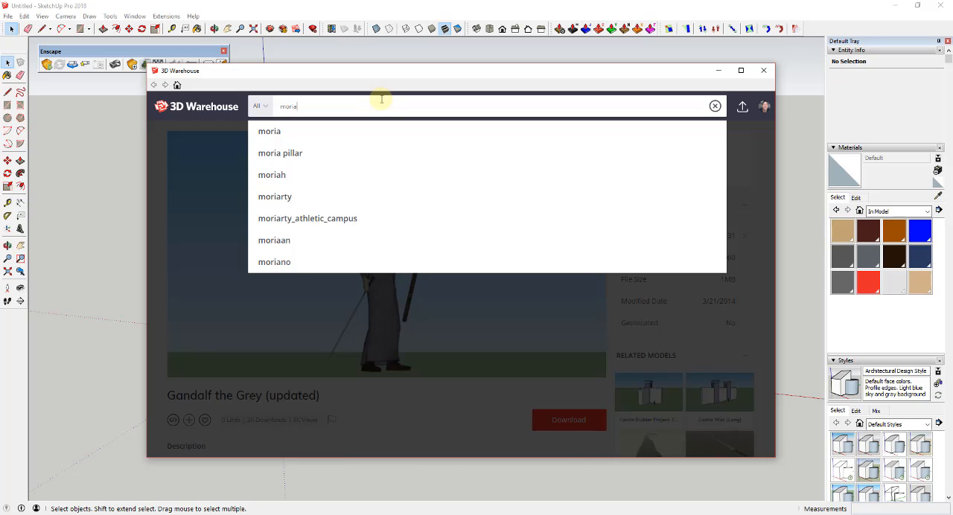
key("Return")
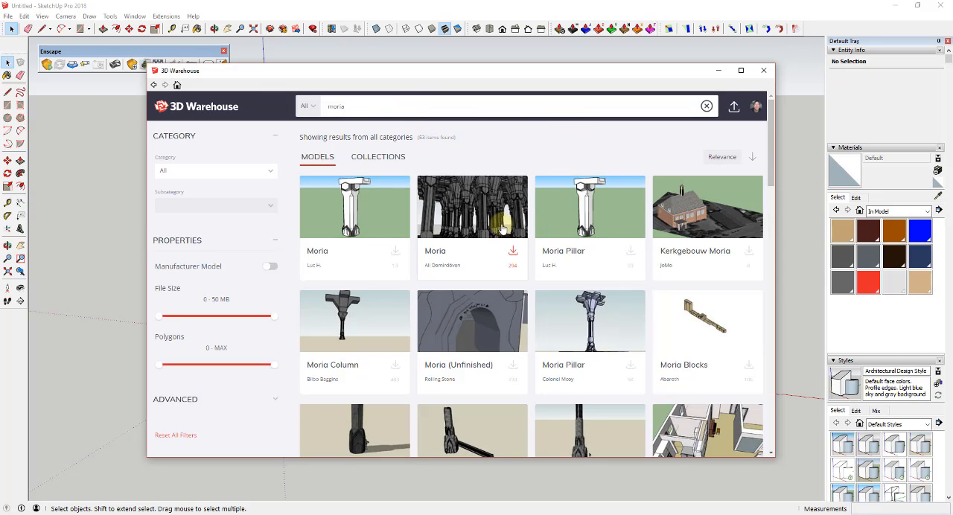
left_click(456, 216)
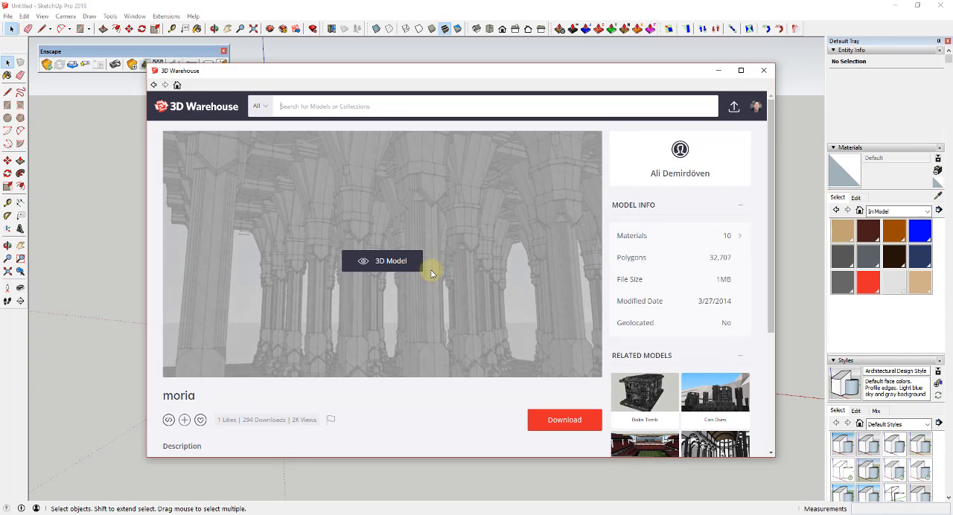
Step: Download the moria model directly into the current SketchUp model and place it at the axes origin
scroll(519, 307, "down", 1)
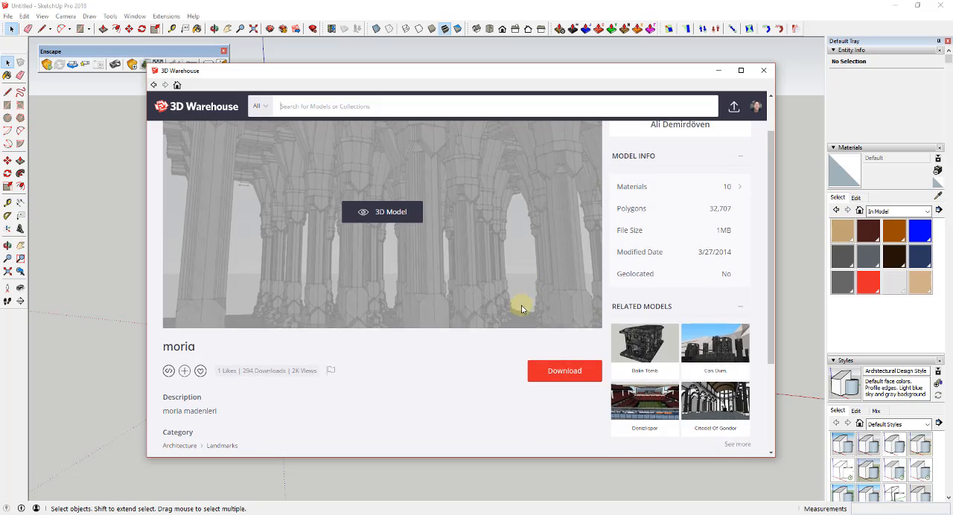
scroll(519, 307, "up", 1)
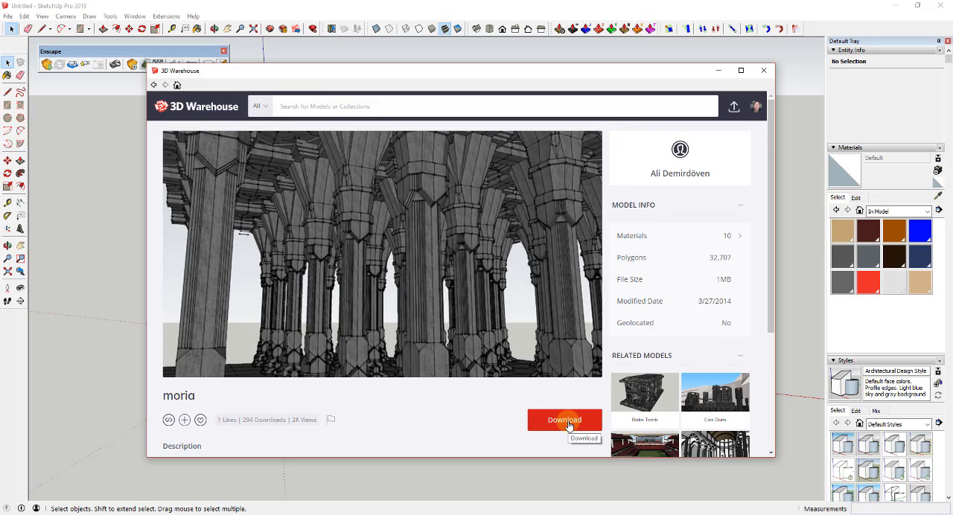
left_click(568, 422)
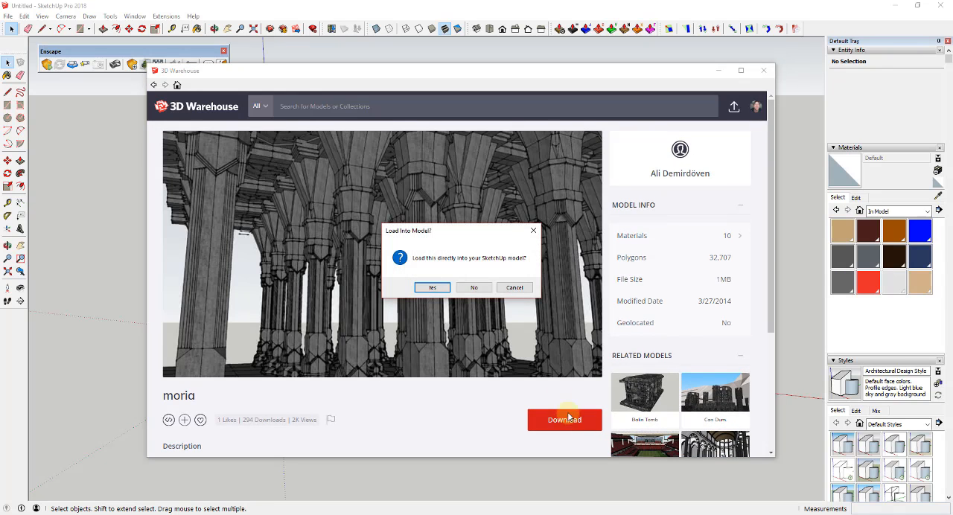
left_click(431, 287)
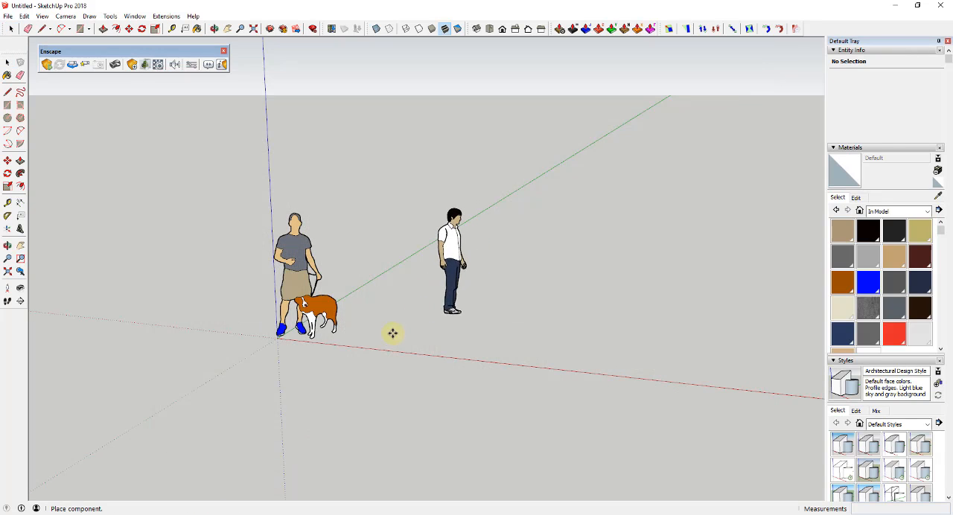
left_click(274, 336)
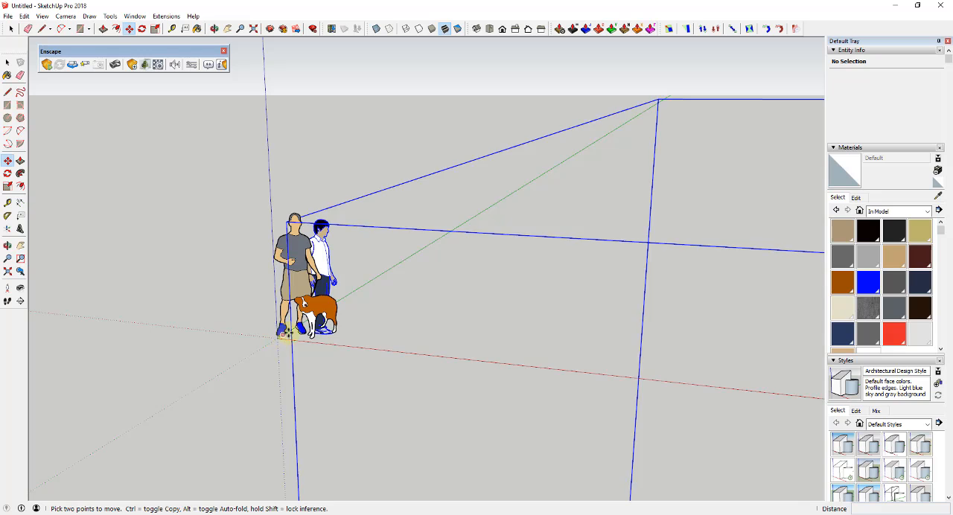
Step: Open the imported moria component for editing and delete the stray human figure far above the column hall
scroll(294, 312, "up", 3)
scroll(397, 240, "down", 5)
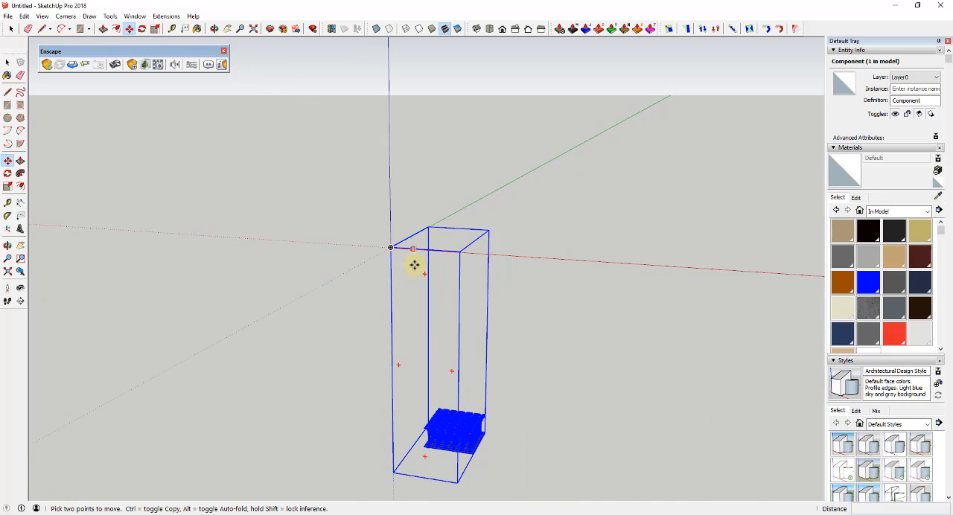
middle_click_drag(415, 264, 418, 235)
scroll(450, 465, "up", 3)
key("space")
double_click(464, 425)
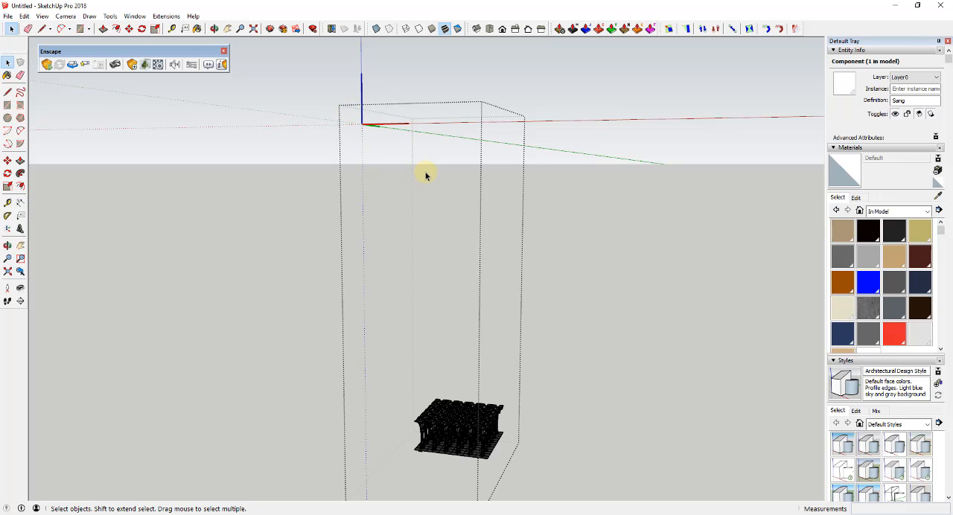
key("Delete")
Step: Move the column hall by its lower floor corner to the axes origin and close the component
left_click_drag(386, 324, 555, 503)
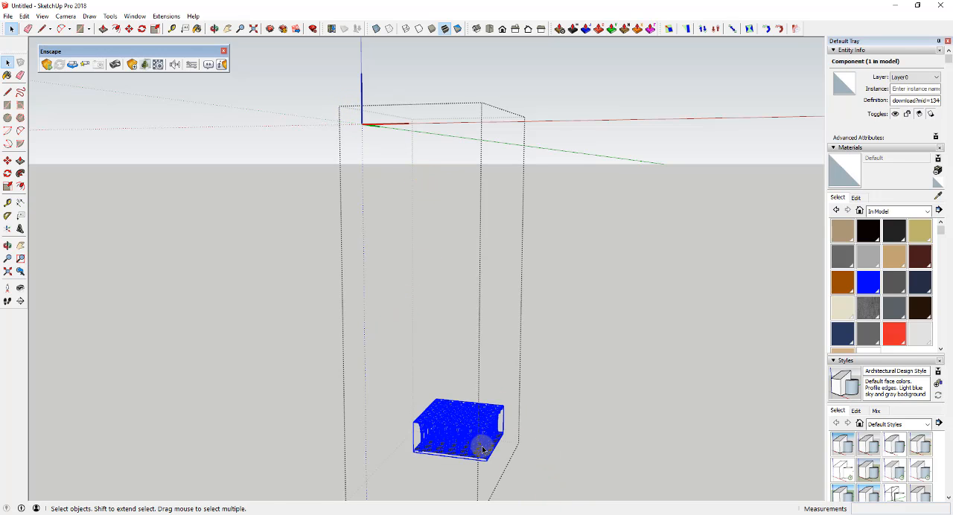
key("m")
left_click(415, 452)
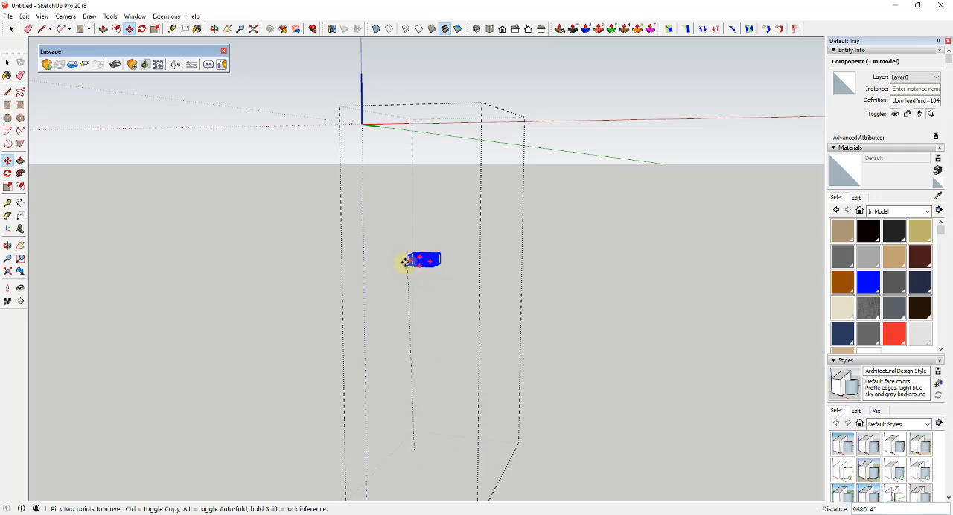
left_click(362, 124)
key("space")
left_click(404, 179)
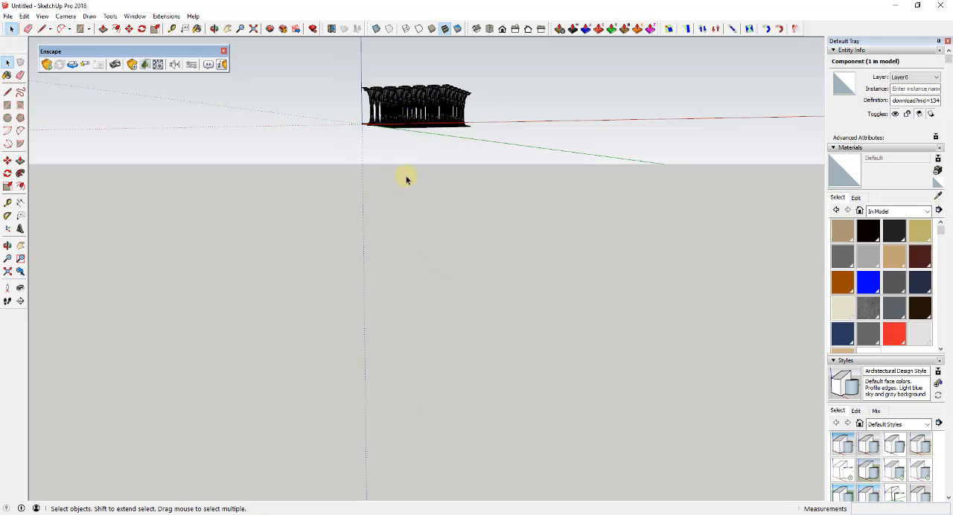
Step: Examine the column hall from outside, then from near floor level while looking down its central aisle and up the columns
middle_click_drag(431, 108, 473, 149)
scroll(441, 149, "up", 5)
scroll(422, 166, "up", 2)
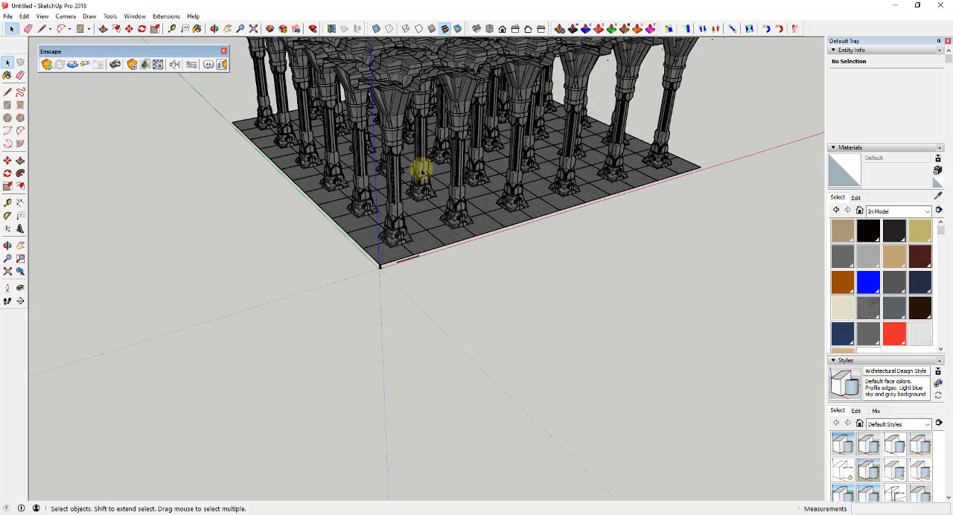
scroll(419, 191, "down", 4)
double_click(421, 195)
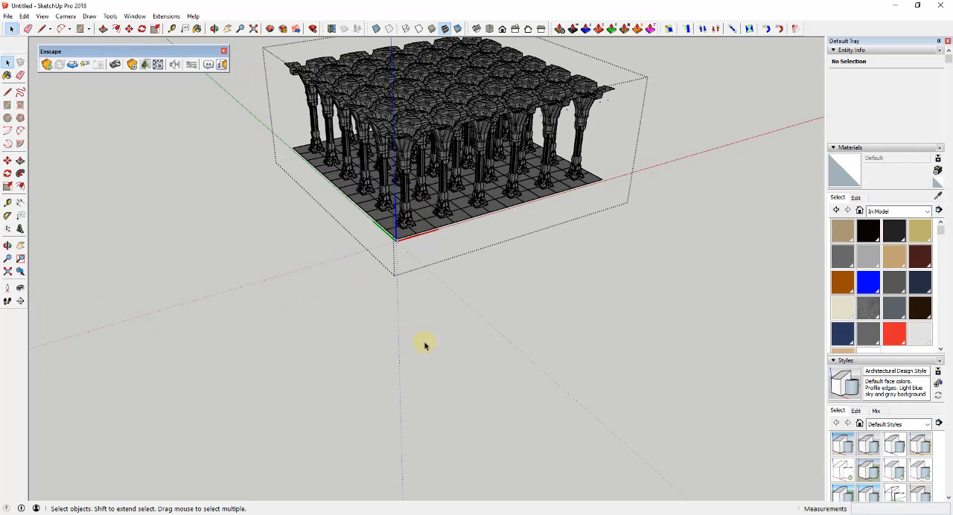
middle_click_drag(455, 465, 491, 183)
scroll(440, 153, "up", 2)
scroll(589, 274, "up", 3)
scroll(589, 274, "up", 6)
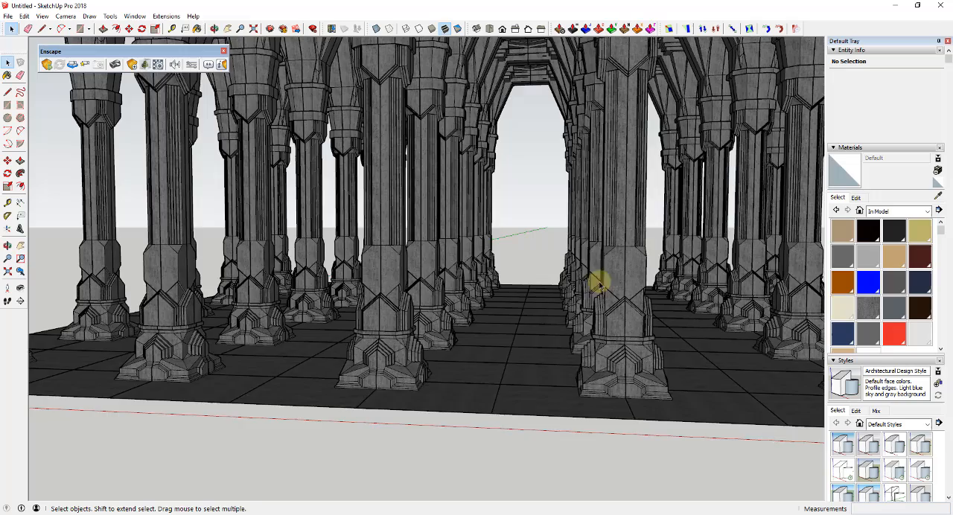
middle_click_drag(589, 275, 529, 323)
scroll(572, 342, "up", 3)
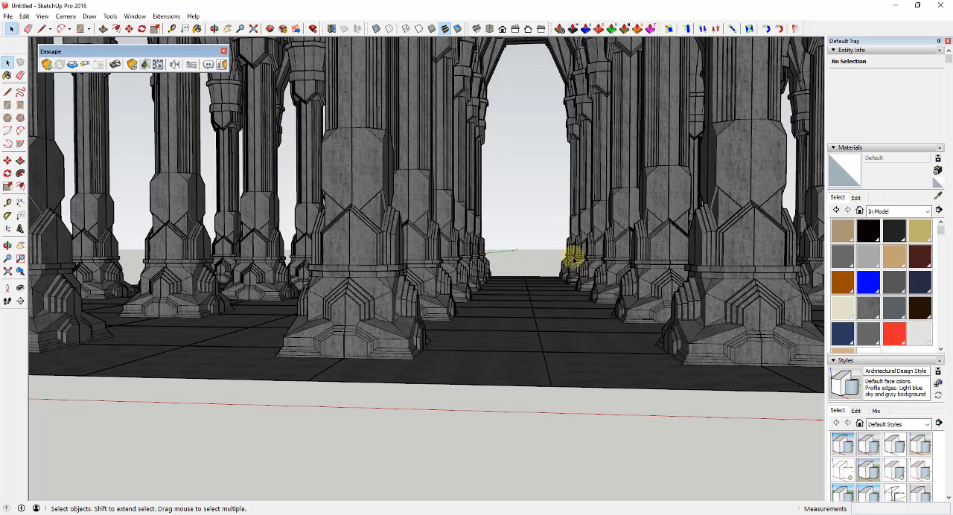
scroll(600, 280, "down", 4)
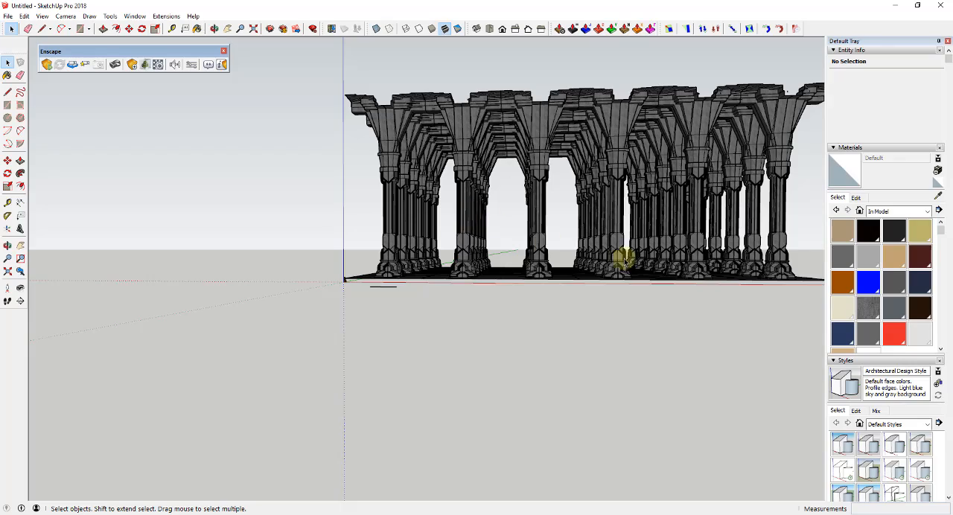
scroll(611, 264, "up", 10)
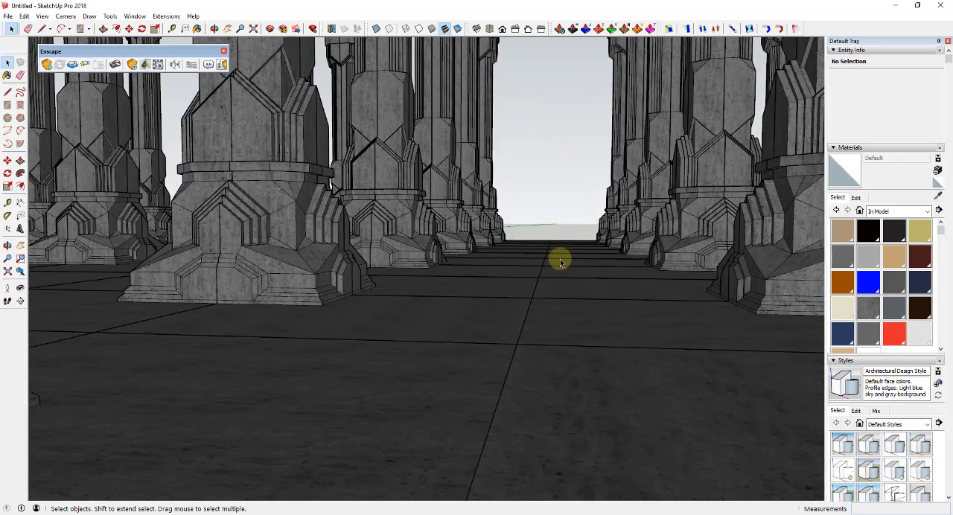
middle_click_drag(543, 259, 555, 255)
left_click(20, 289)
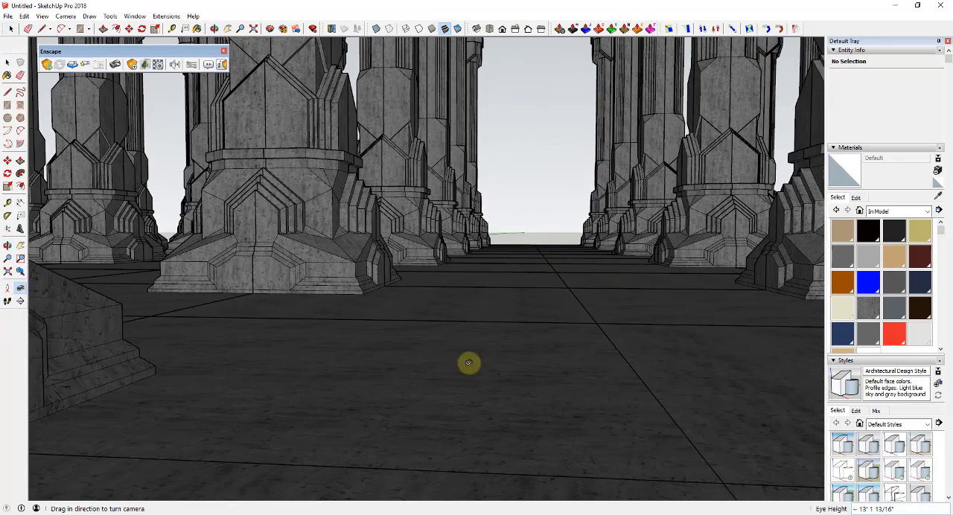
left_click_drag(468, 363, 494, 174)
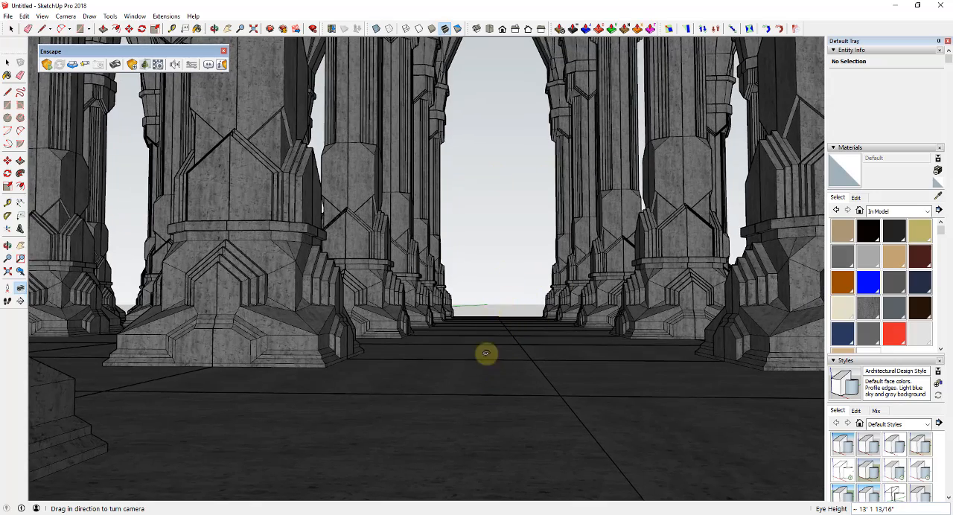
left_click_drag(485, 354, 487, 328)
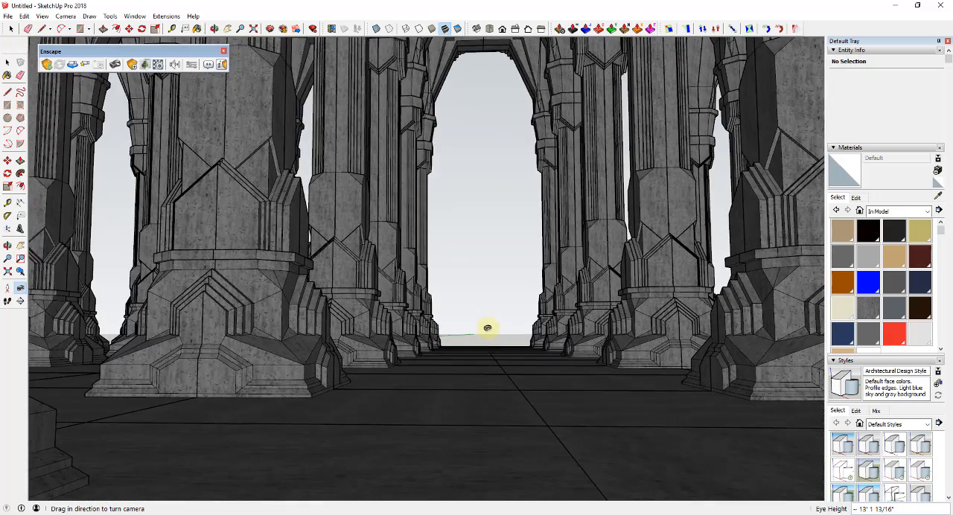
Step: Copy the column hall along the green axis from its floor corner, placing the copy end to end with the original
scroll(487, 346, "down", 10)
middle_click_drag(502, 370, 572, 393)
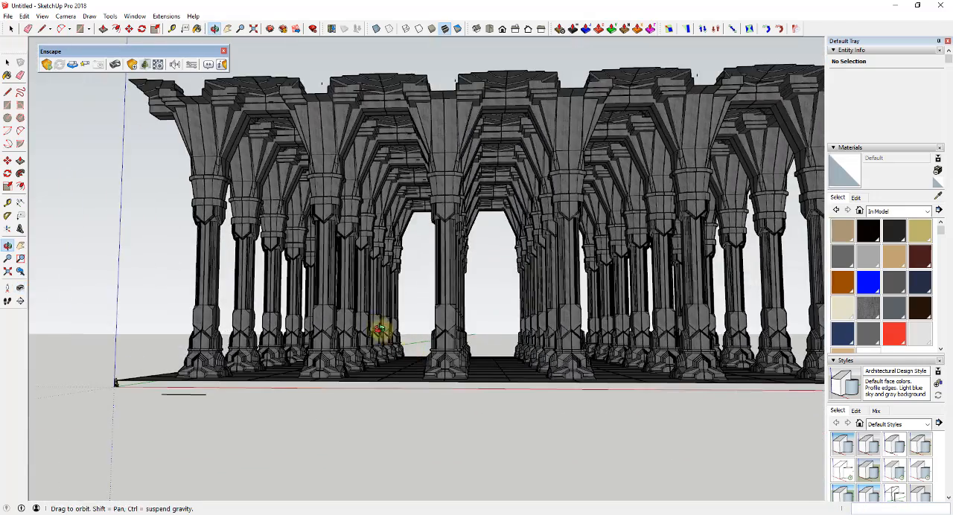
key("space")
scroll(460, 385, "down", 3)
left_click(460, 389)
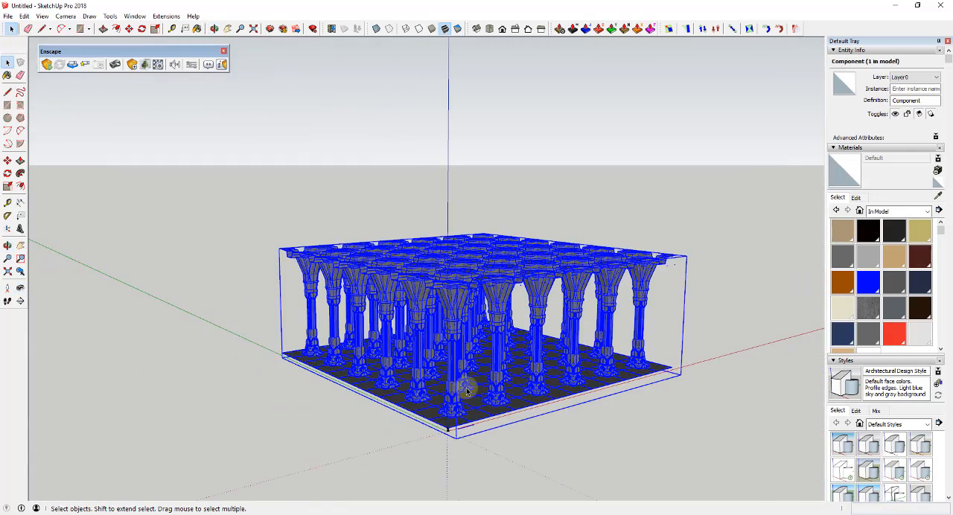
key("m")
scroll(456, 425, "up", 2)
scroll(443, 432, "up", 5)
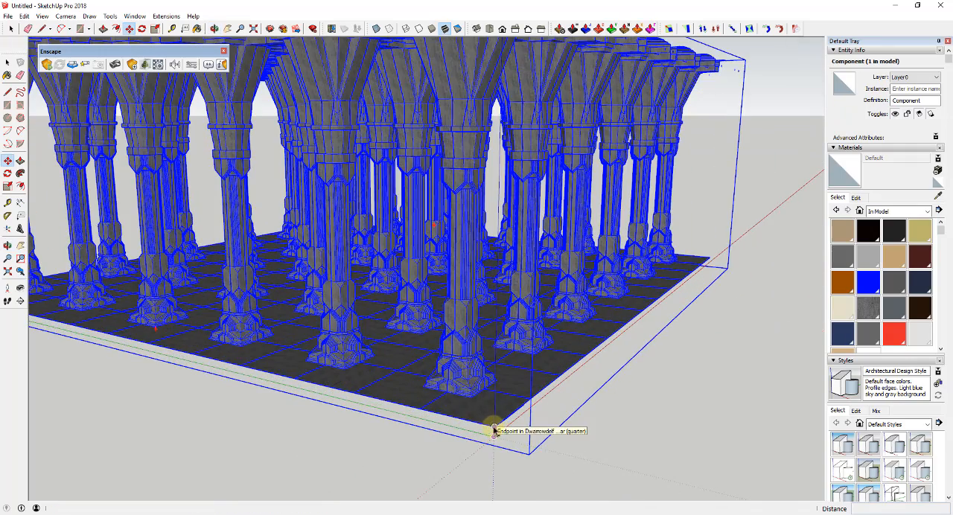
left_click(494, 429)
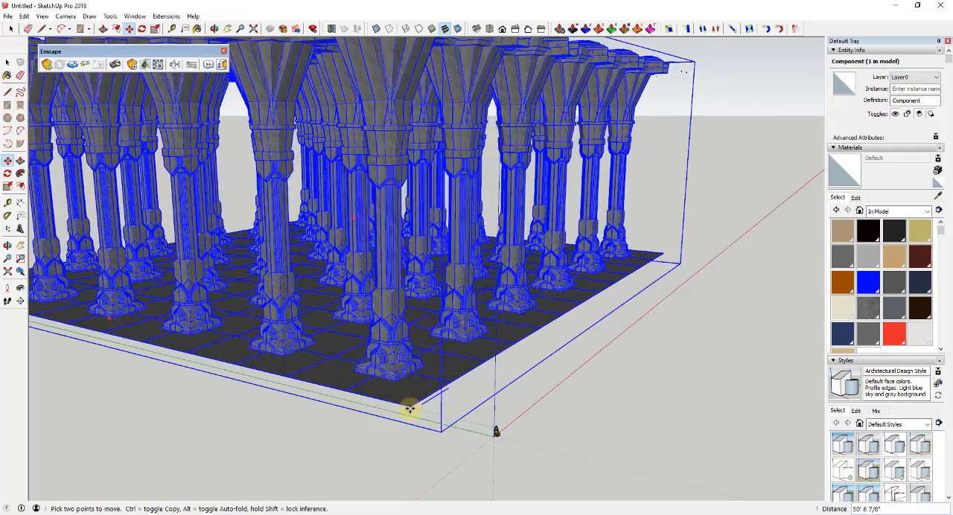
scroll(409, 405, "down", 2)
key("ctrl")
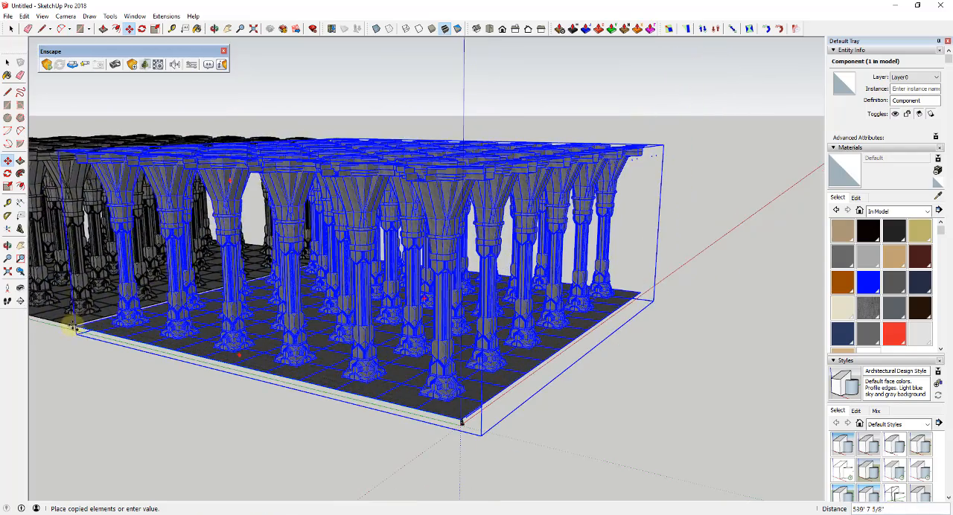
left_click(75, 323)
Step: Frame a low, centred view down the main aisle through both column halls and clear the selection
middle_click_drag(614, 377, 350, 325)
scroll(439, 313, "up", 2)
scroll(439, 313, "up", 5)
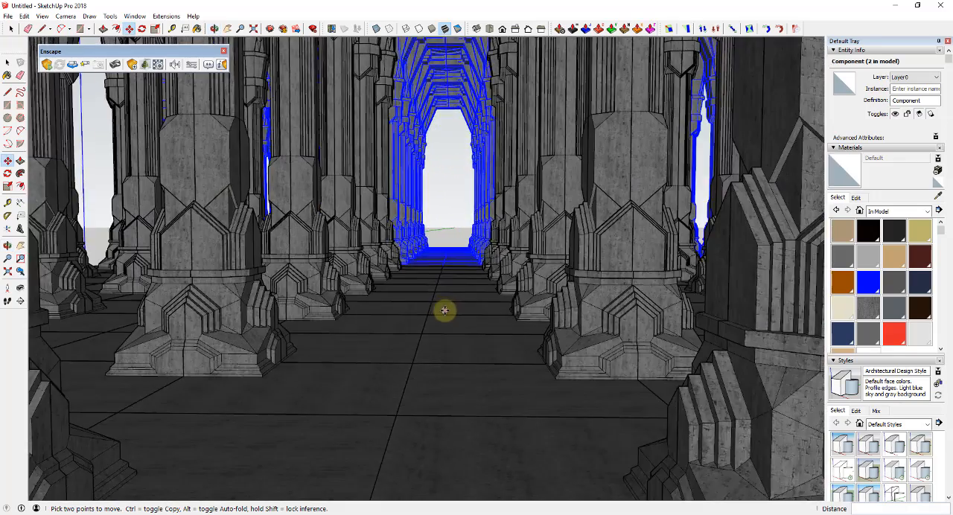
middle_click_drag(444, 311, 438, 278)
scroll(447, 305, "up", 3)
key("space")
left_click(426, 252)
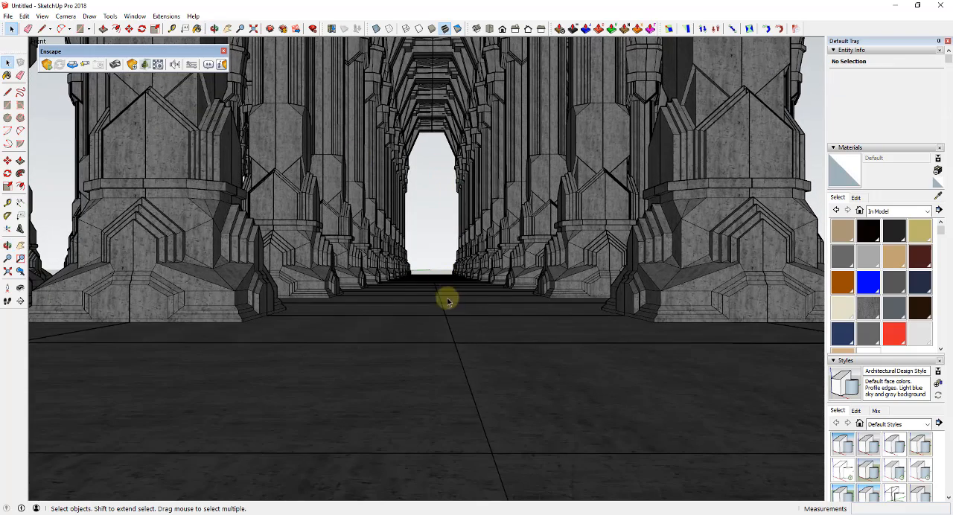
Step: Select both column hall components and combine them into one group
left_click(463, 240)
left_click(508, 214, "shift")
right_click(508, 215)
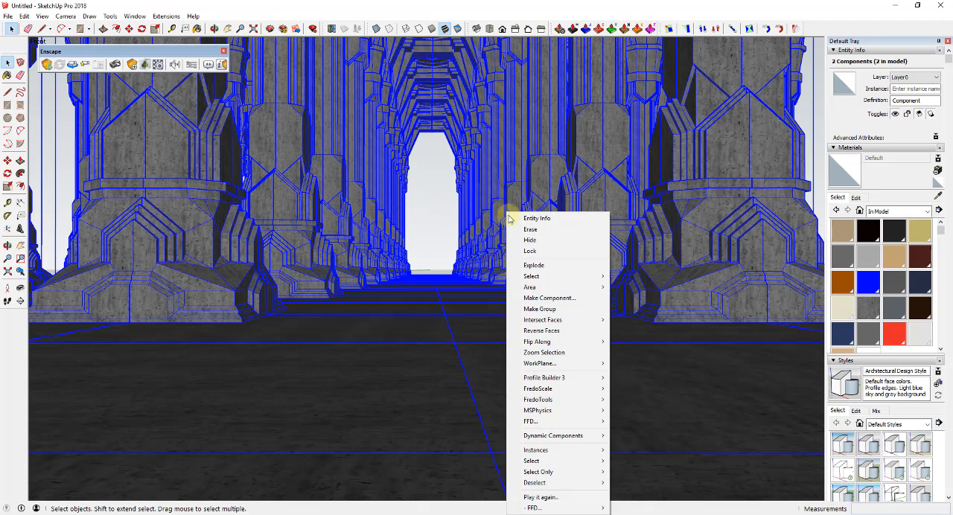
left_click(539, 309)
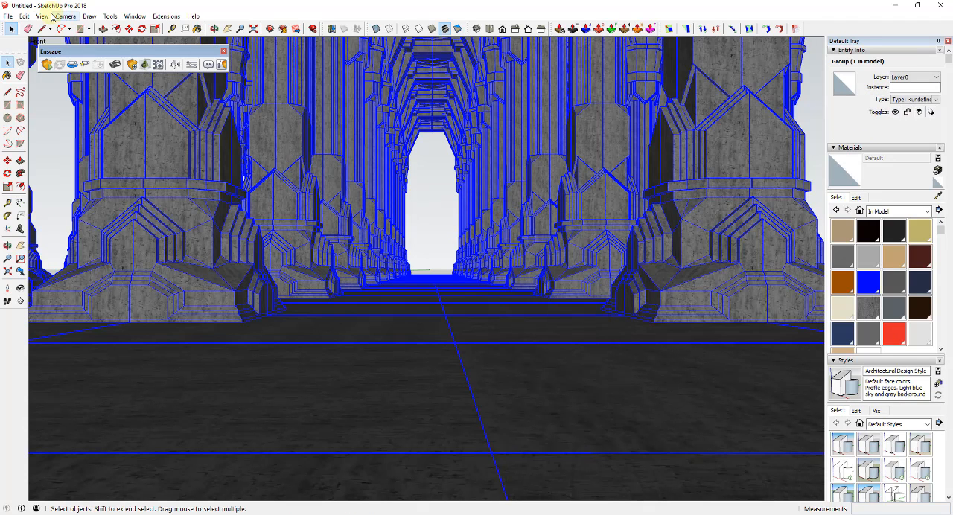
Step: Add a scene that saves the current view down the central aisle
left_click(44, 16)
mouse_move(67, 17)
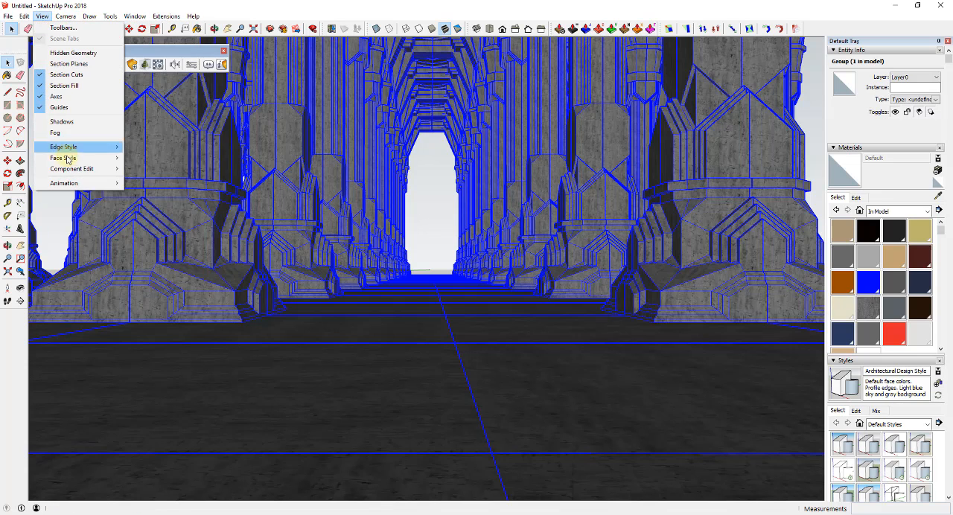
mouse_move(64, 184)
left_click(153, 184)
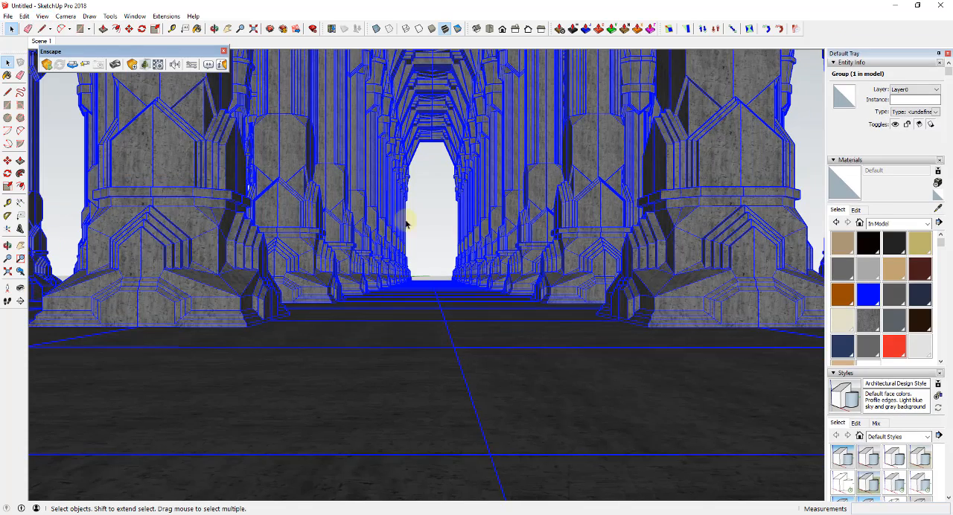
Step: Clear the selection and start Enscape to render the view down the column aisle
left_click(423, 229)
middle_click_drag(437, 234, 437, 234)
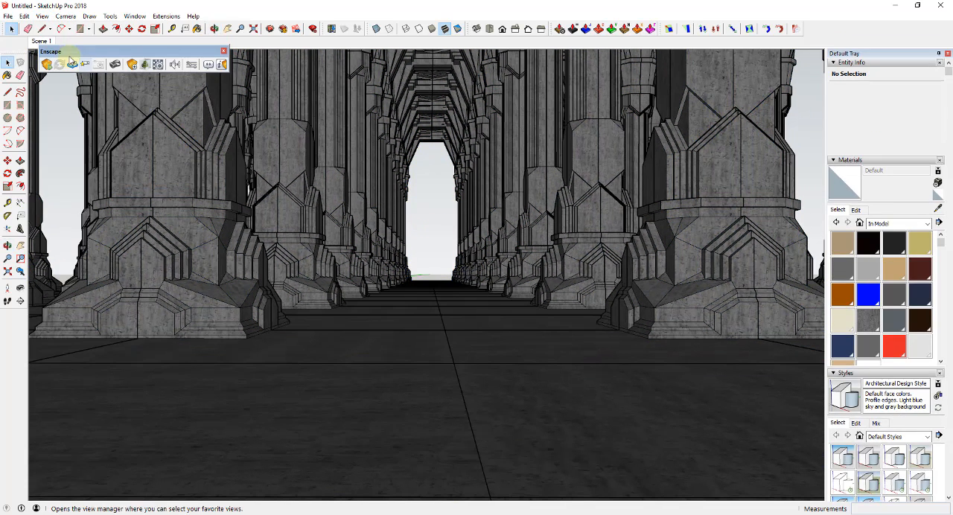
left_click(47, 64)
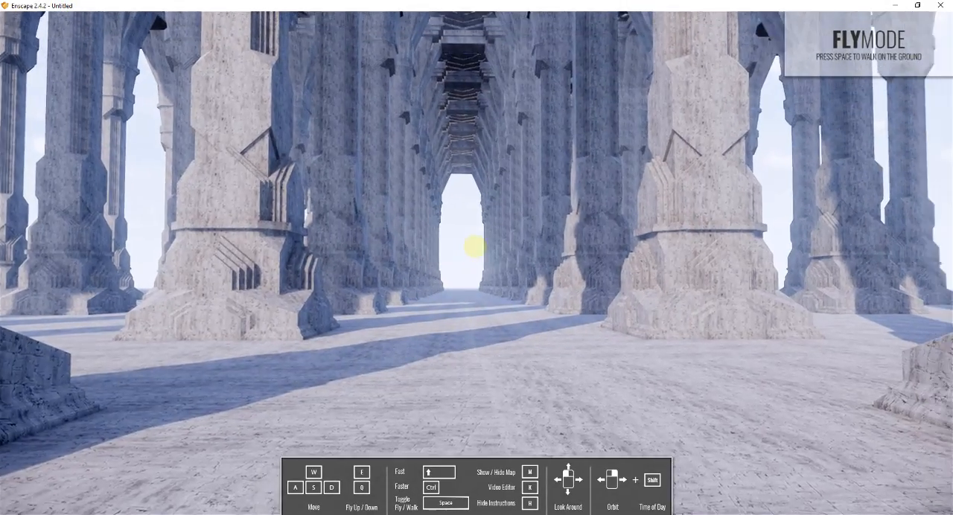
Step: Look around the column hall in the Enscape render to examine the columns, floor and open sides
left_click_drag(474, 246, 538, 255)
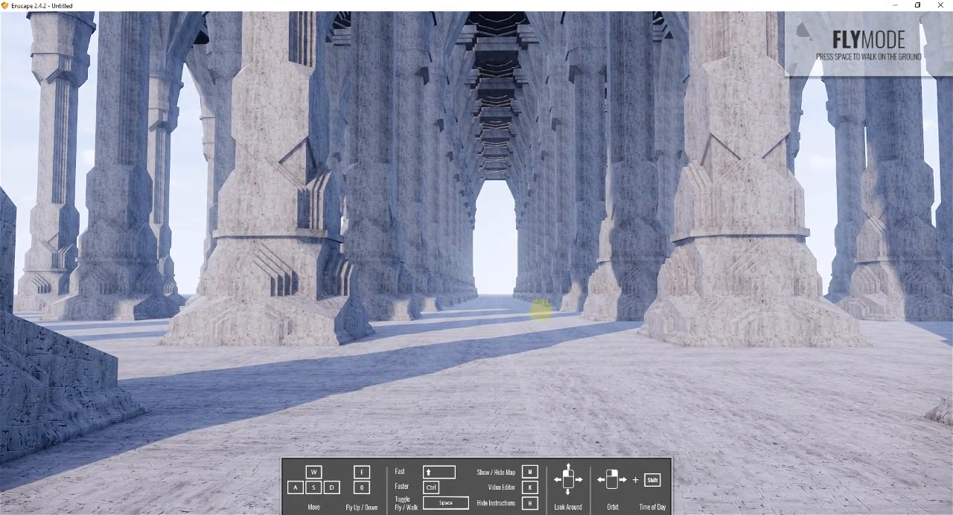
mouse_move(542, 311)
left_mouse_down()
mouse_move(522, 311)
mouse_move(543, 311)
left_mouse_up()
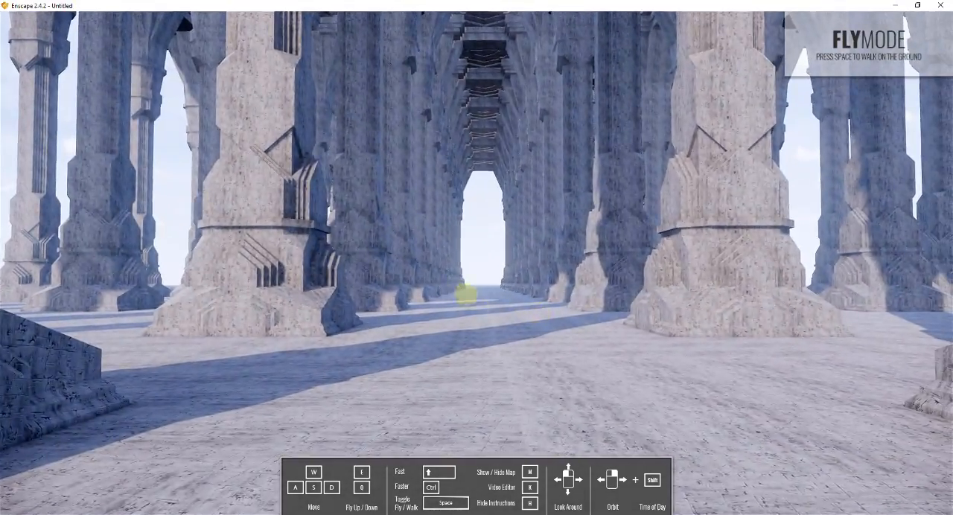
left_click_drag(466, 295, 799, 246)
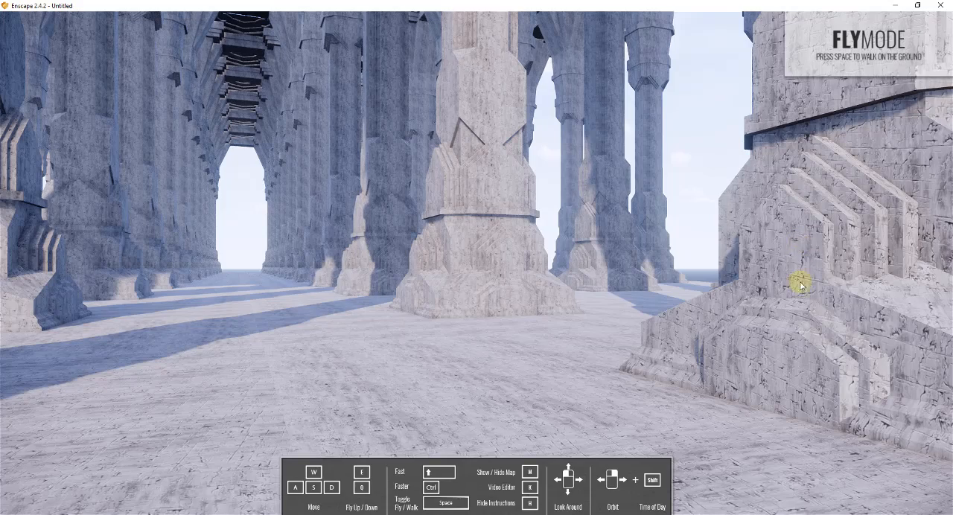
left_click_drag(737, 250, 605, 155)
left_click_drag(734, 173, 617, 221)
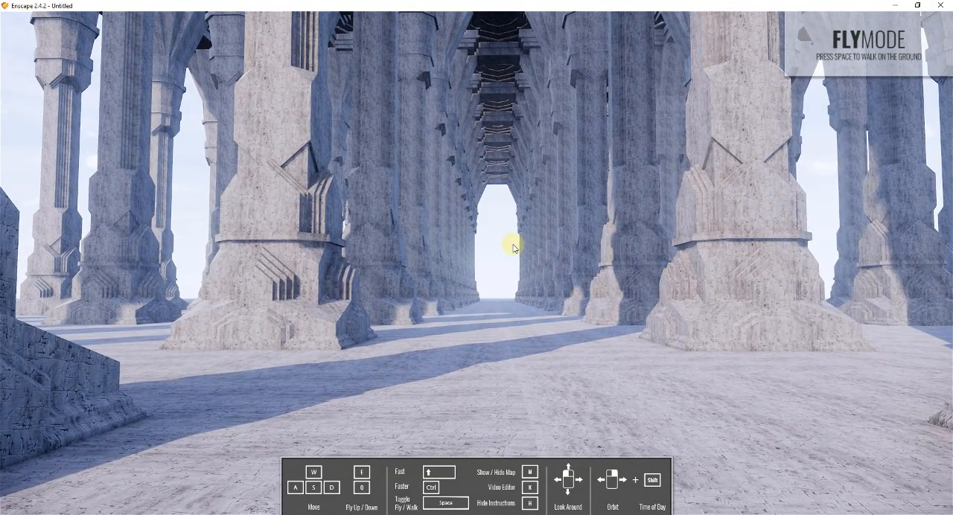
left_click_drag(513, 248, 532, 264)
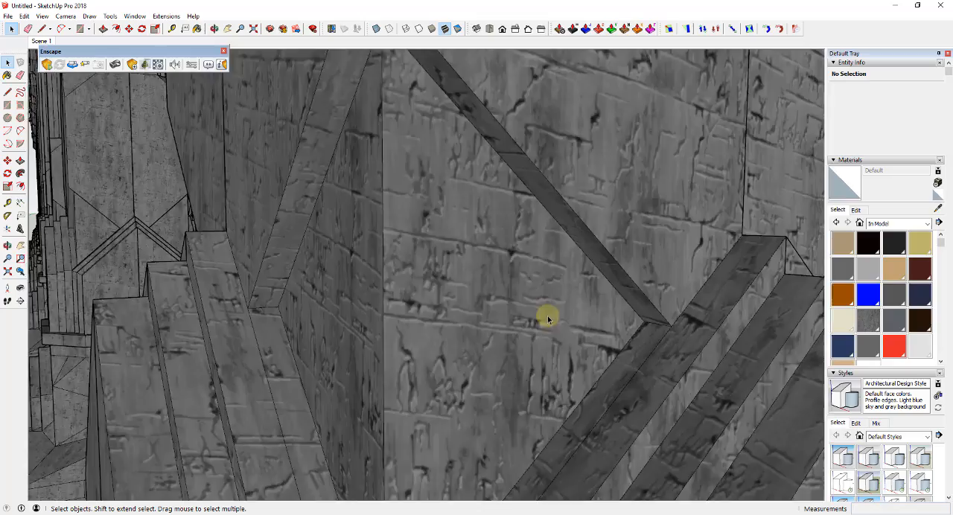
Step: Draw a vertical rectangular wall about 1065' by 198' along the hall's long side, starting at the floor corner on the origin
scroll(547, 318, "down", 10)
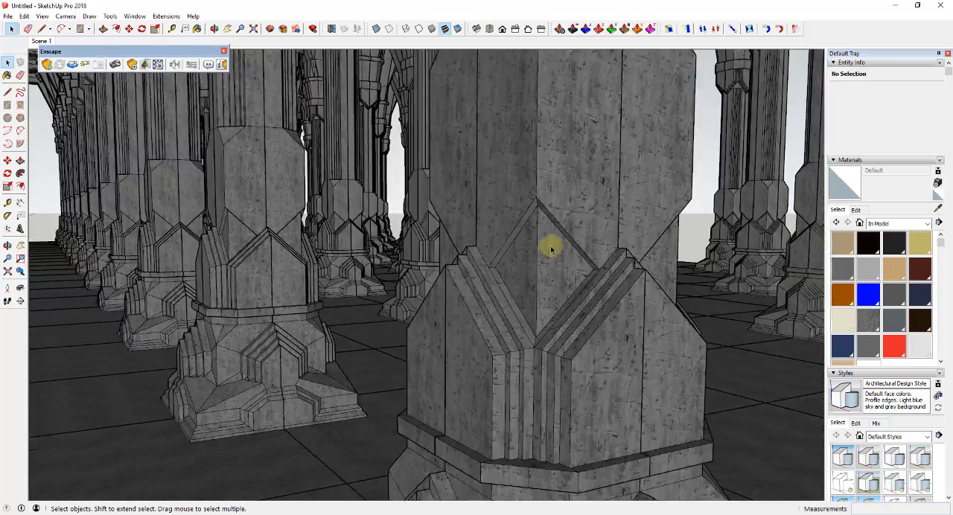
scroll(551, 251, "down", 10)
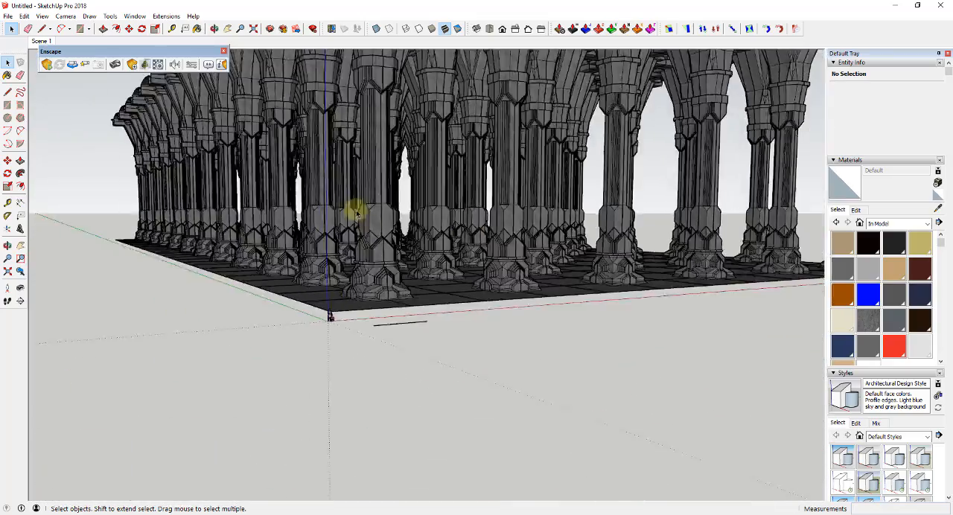
middle_click_drag(356, 214, 586, 359)
key("r")
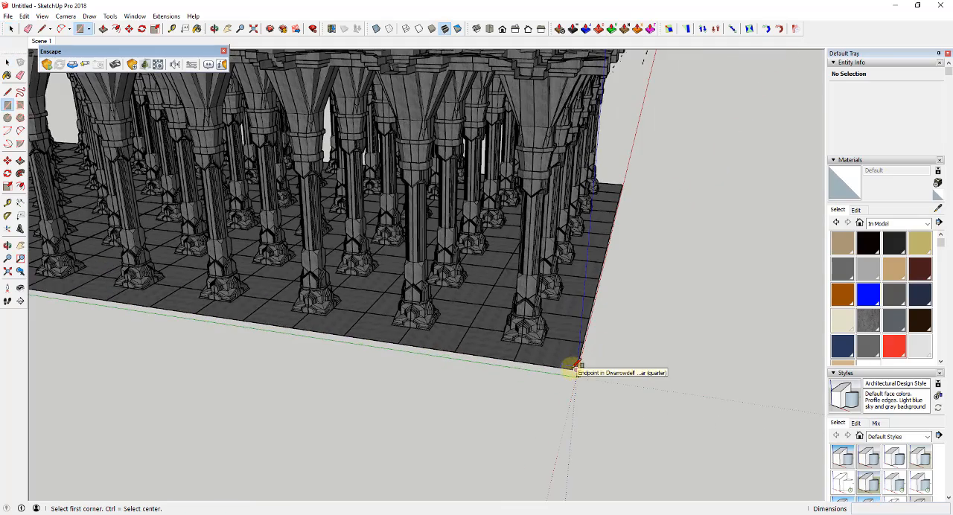
scroll(578, 366, "up", 3)
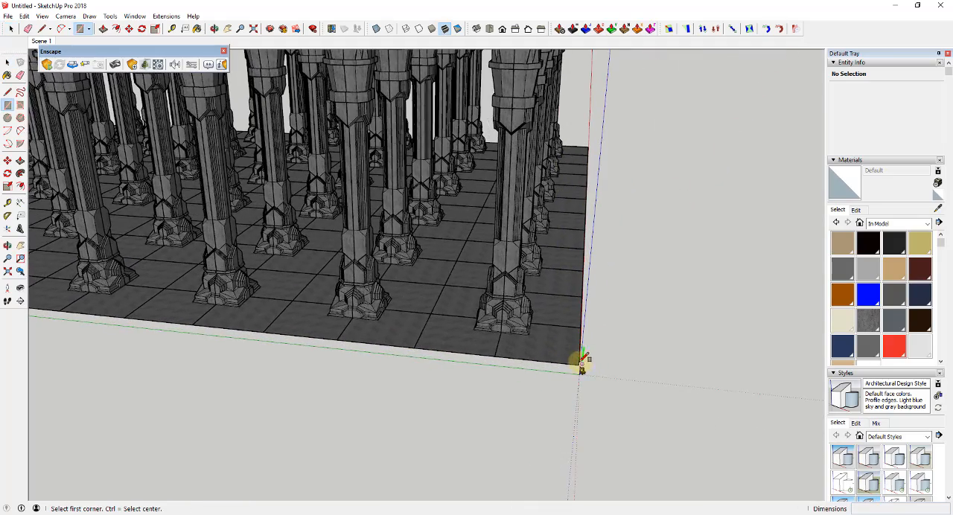
left_click(580, 364)
scroll(549, 271, "down", 5)
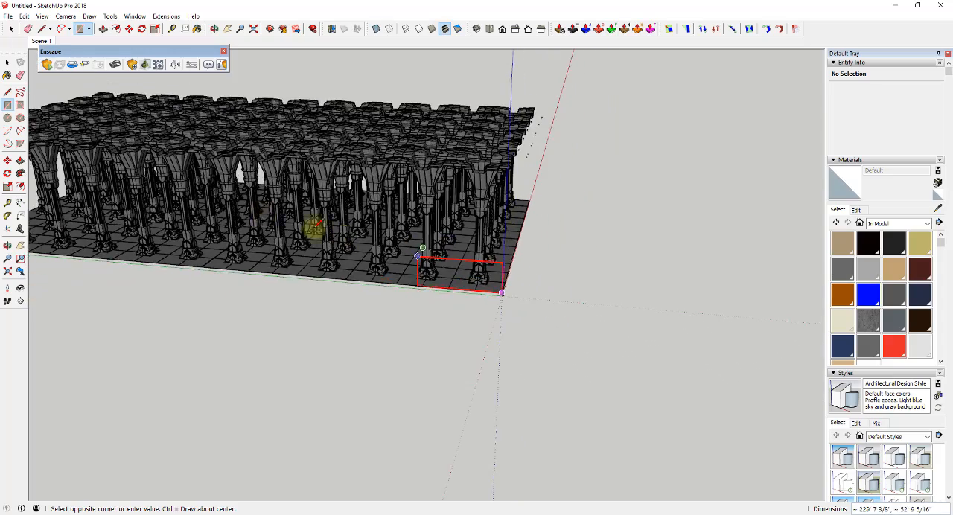
middle_click_drag(315, 226, 818, 264)
scroll(760, 228, "up", 10)
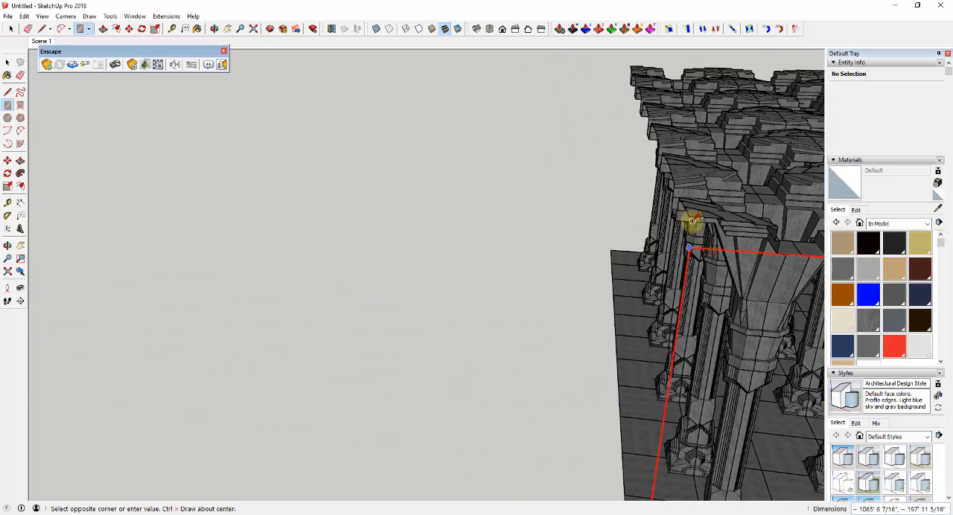
left_click(687, 217)
Step: Draw a vertical rectangular wall about 533' by 211' closing the far short end of the hall
middle_click_drag(687, 217, 637, 340)
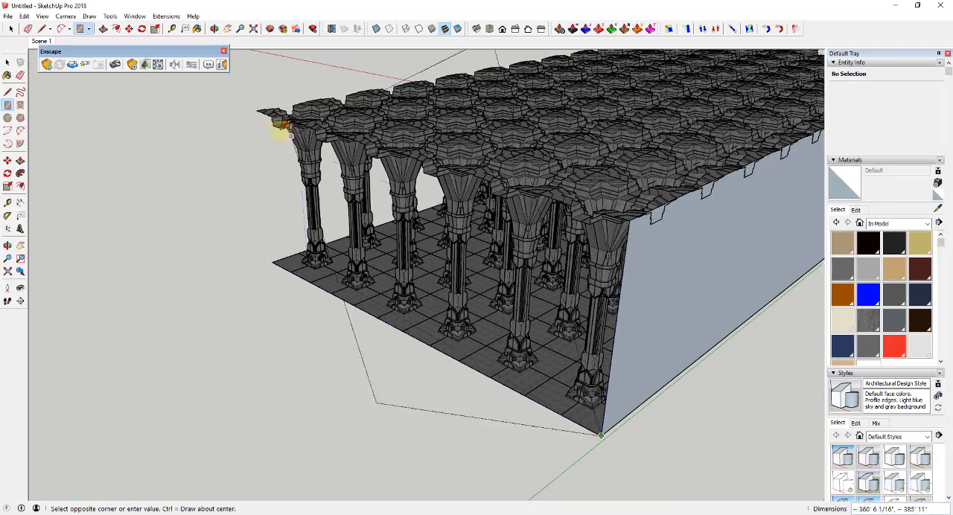
middle_click_drag(277, 117, 97, 185)
scroll(161, 186, "up", 2)
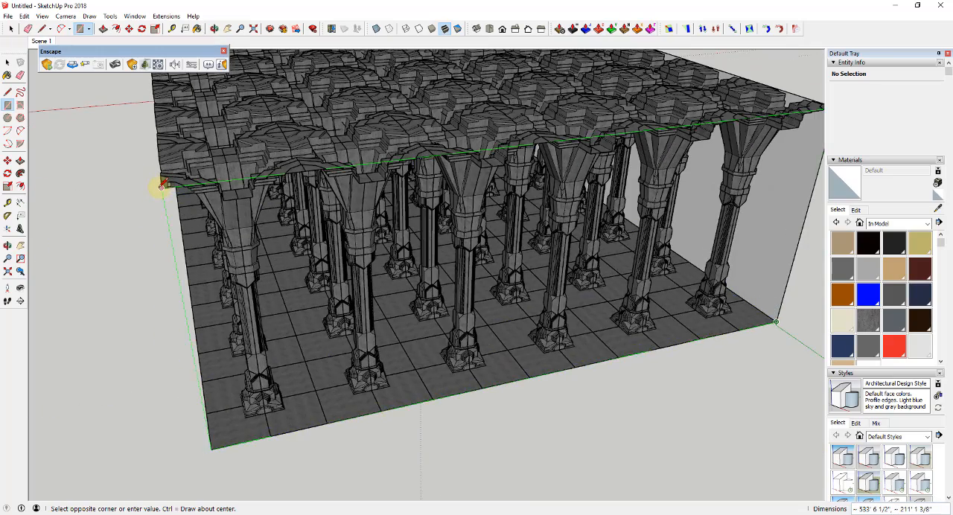
left_click(160, 187)
Step: Draw a vertical rectangular wall about 1054' by 208' along the opposite long side of the hall
middle_click_drag(210, 258, 592, 214)
scroll(582, 225, "down", 3)
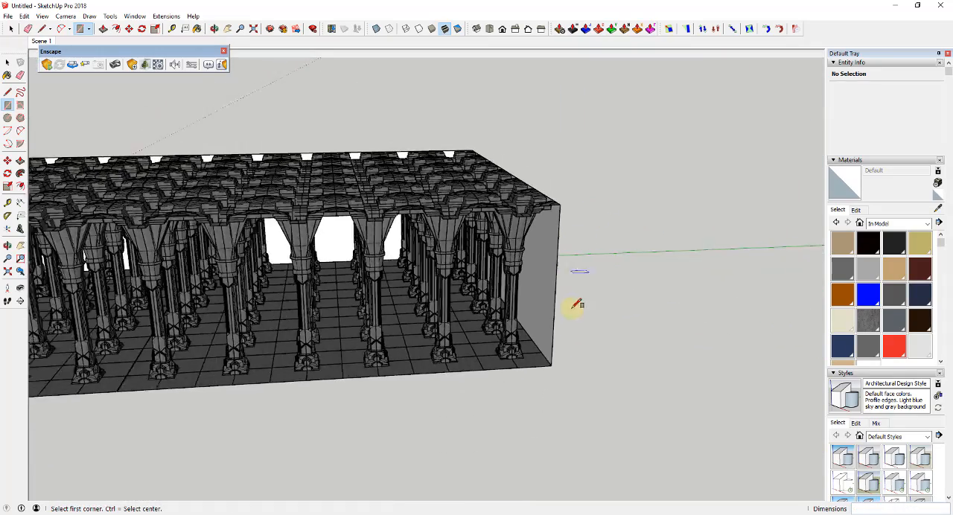
left_click(556, 352)
middle_click_drag(660, 314, 355, 247)
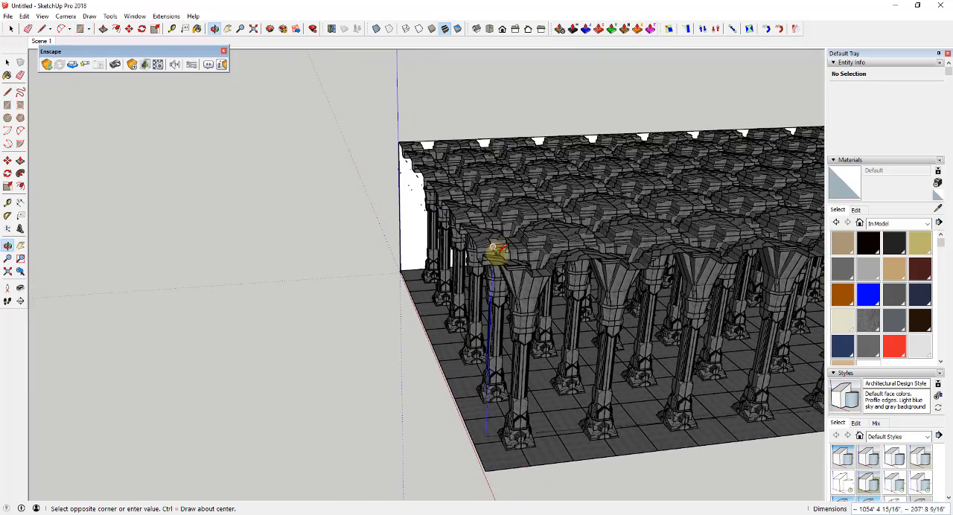
left_click(487, 268)
Step: Sample the seina1 stone material from a column and paint it onto the new side and end walls
key("space")
middle_click_drag(487, 268, 315, 189)
scroll(357, 195, "up", 3)
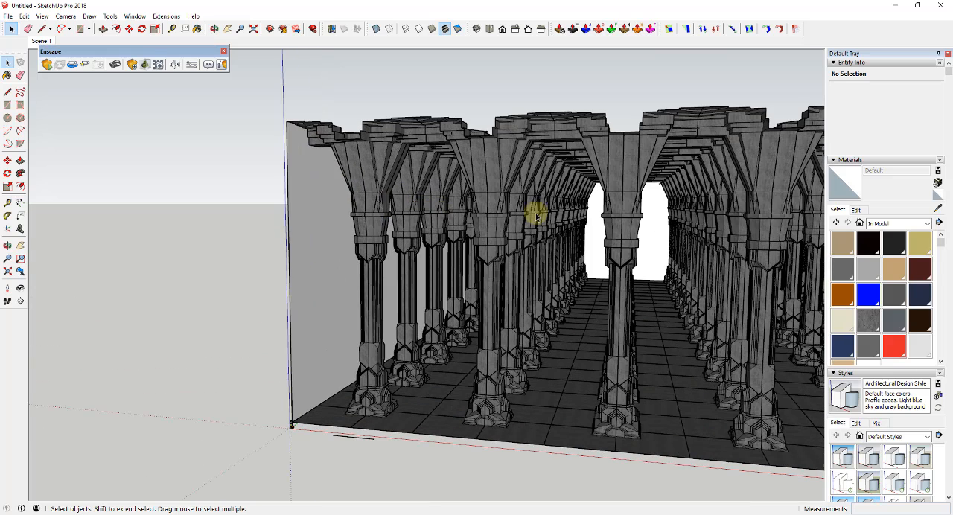
left_click(939, 210)
left_click(367, 161)
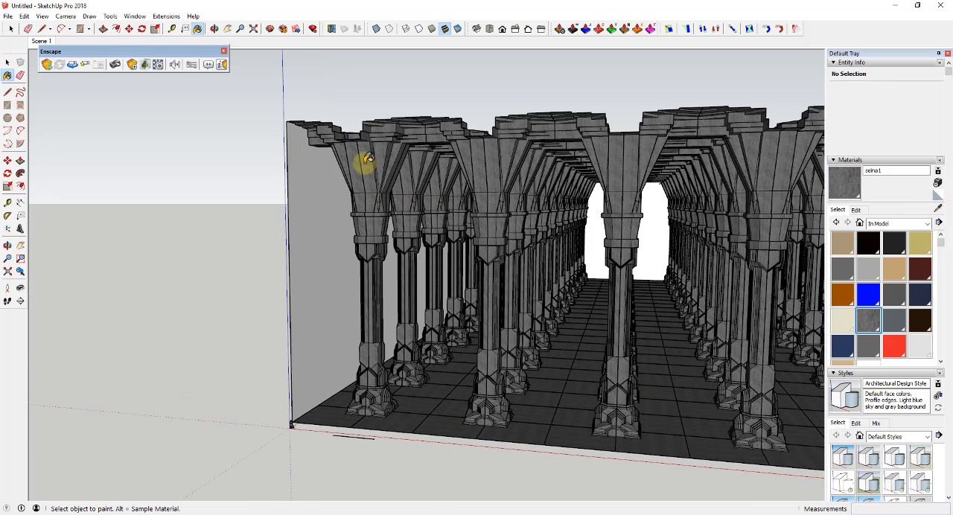
left_click(328, 277)
middle_click_drag(653, 238, 576, 260)
scroll(91, 288, "up", 5)
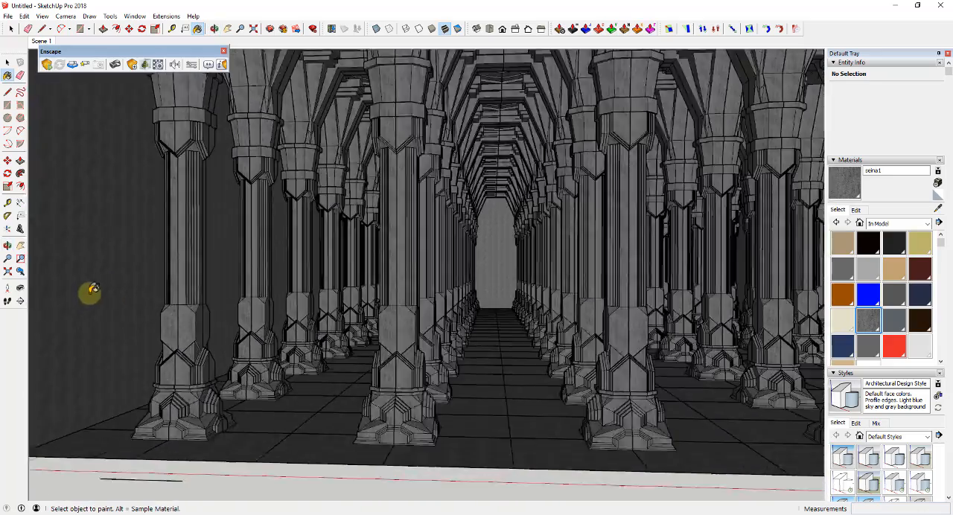
Step: Check the stone texture on the side wall, return to the saved Scene 1 view and start Enscape
middle_click_drag(123, 292, 335, 320, "shift")
scroll(376, 309, "up", 5)
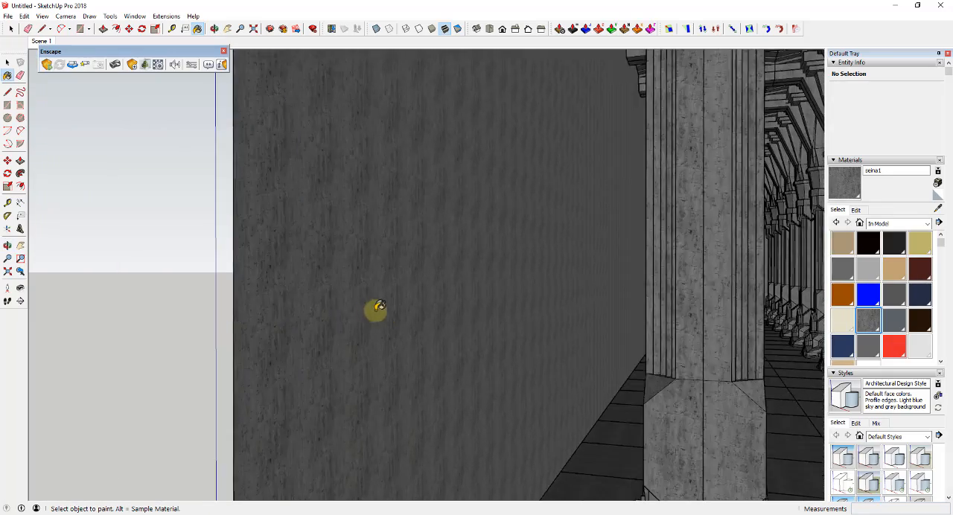
scroll(336, 312, "down", 3)
scroll(322, 313, "down", 8)
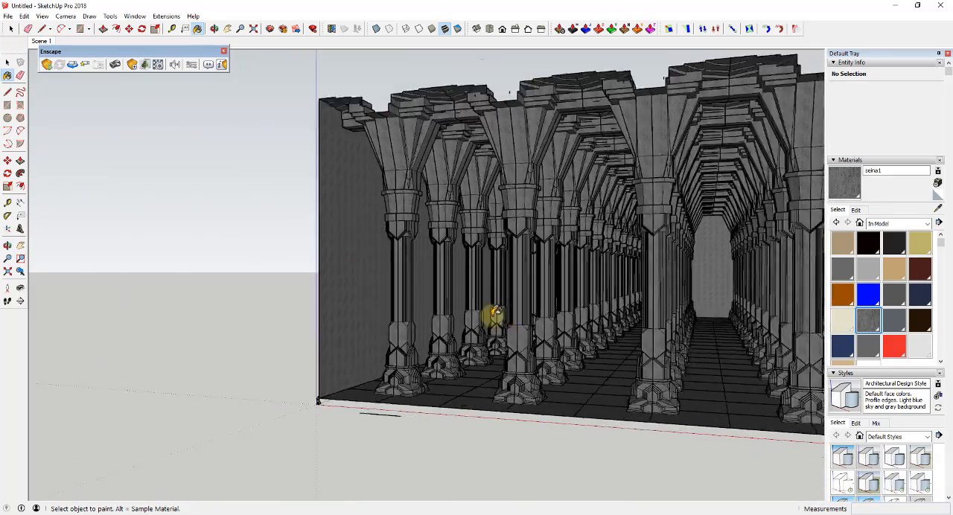
middle_click_drag(494, 319, 423, 235)
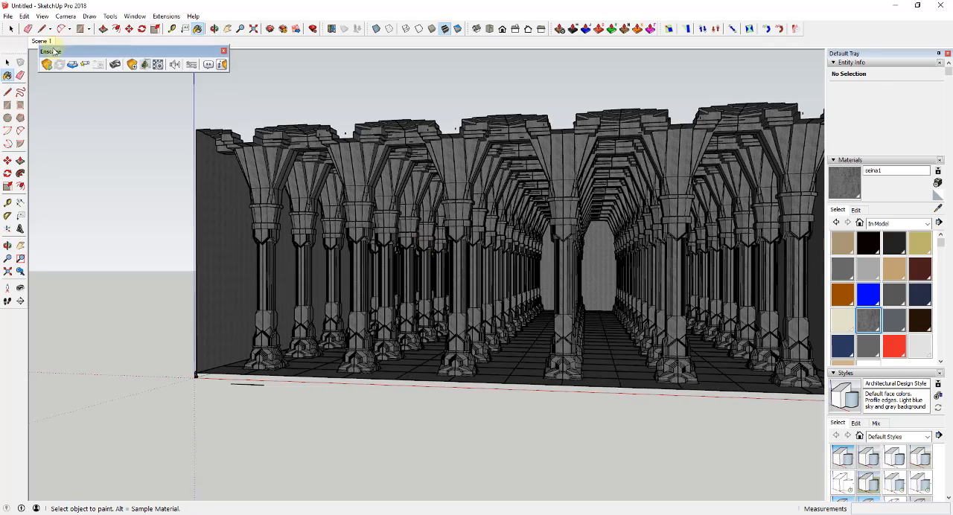
left_click(39, 43)
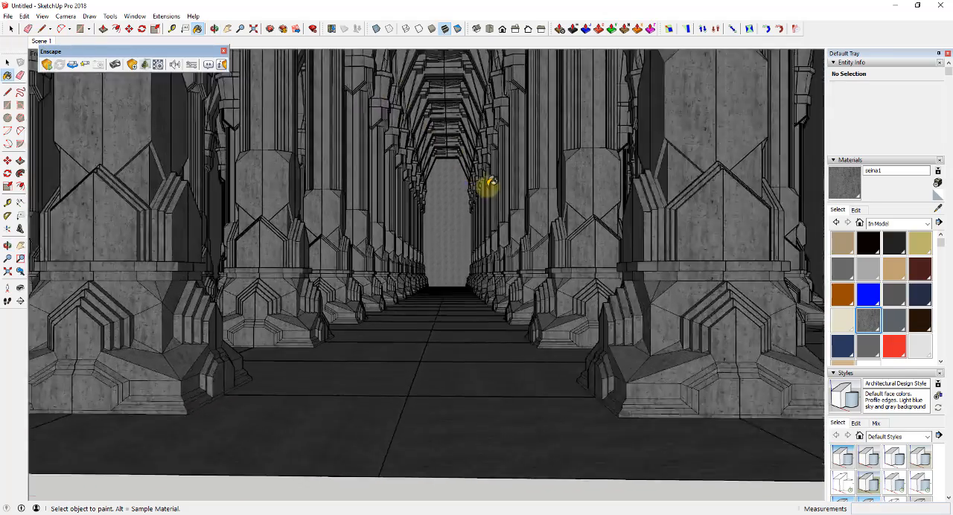
key("space")
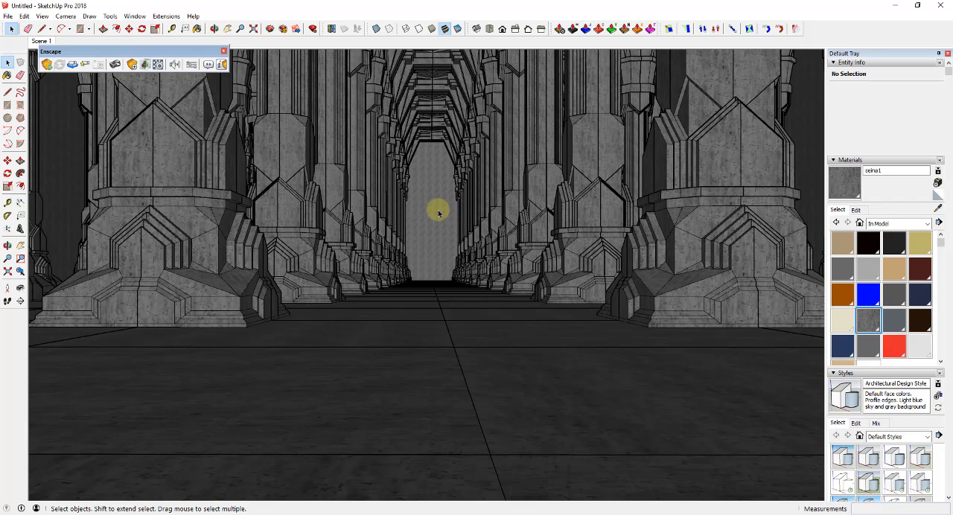
left_click(47, 64)
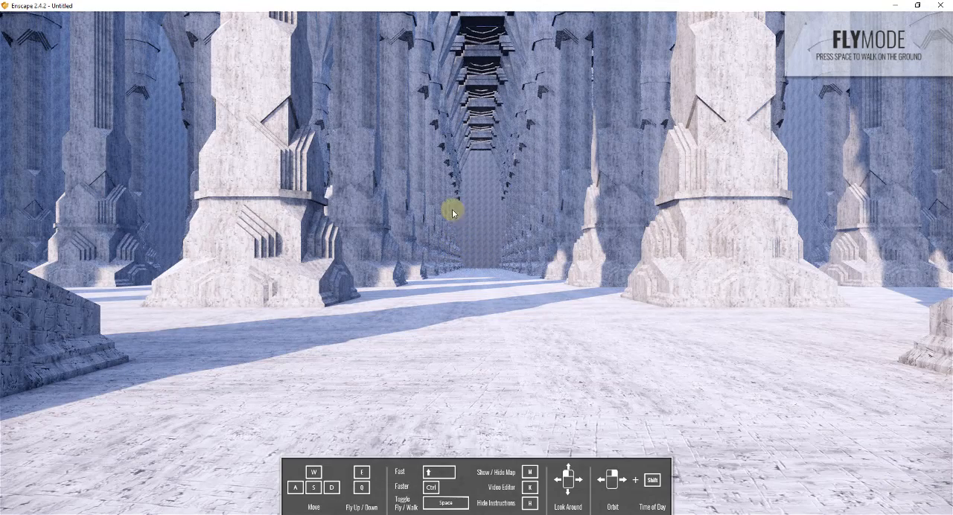
Step: Shift the render's time of day to full night and close the Enscape render window
left_click_drag(453, 210, 449, 205)
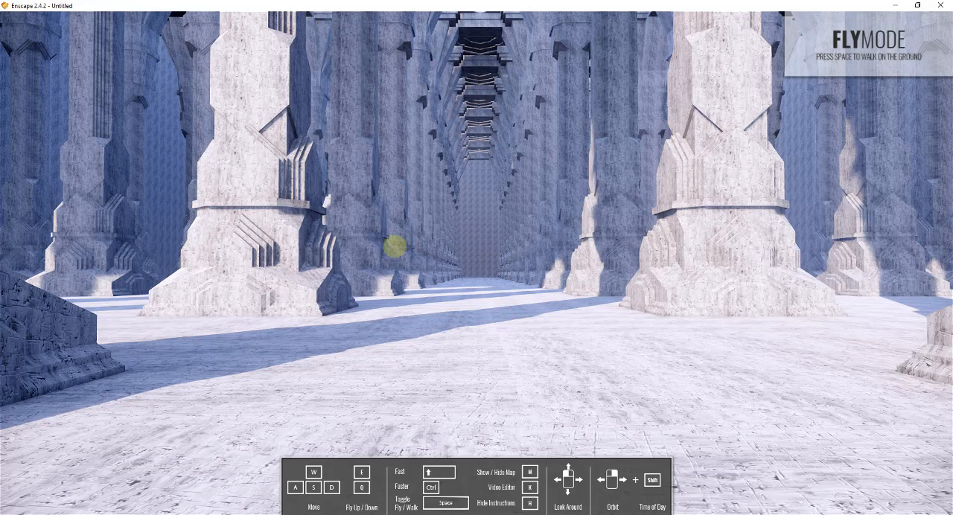
right_click_drag(394, 247, 392, 246, "shift")
mouse_move(486, 245)
left_mouse_down()
mouse_move(519, 245)
mouse_move(493, 245)
mouse_move(502, 246)
left_mouse_up()
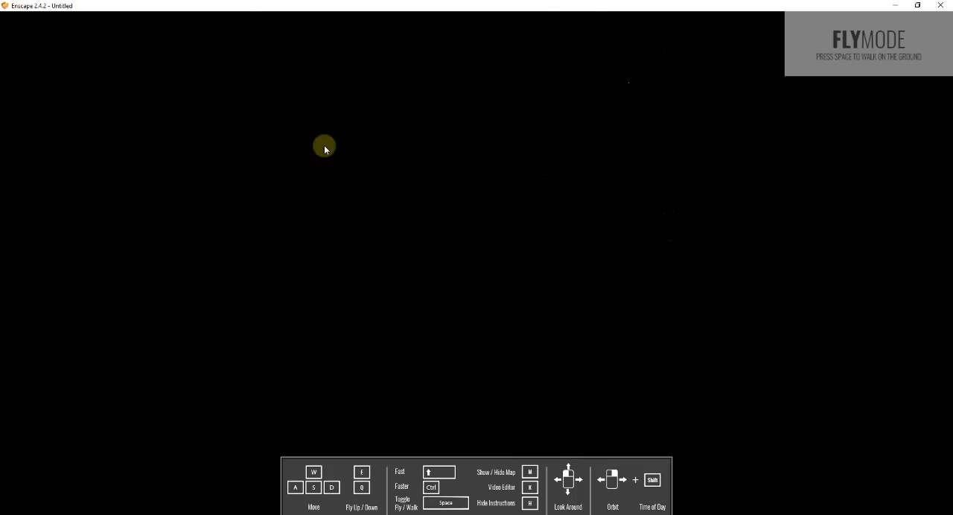
left_click(941, 6)
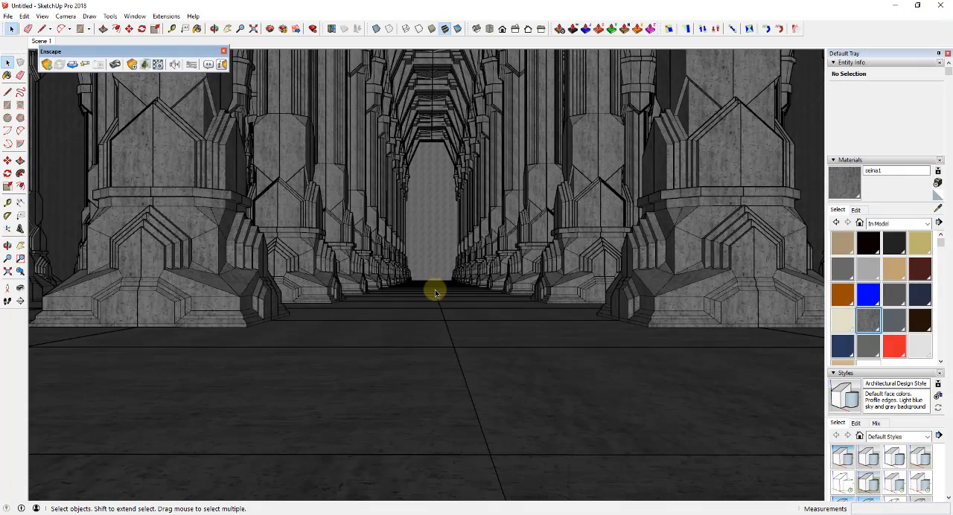
Step: Restart Enscape from the centred aisle view and place its render window, reduced in size, beside the model
middle_click_drag(435, 290, 434, 295)
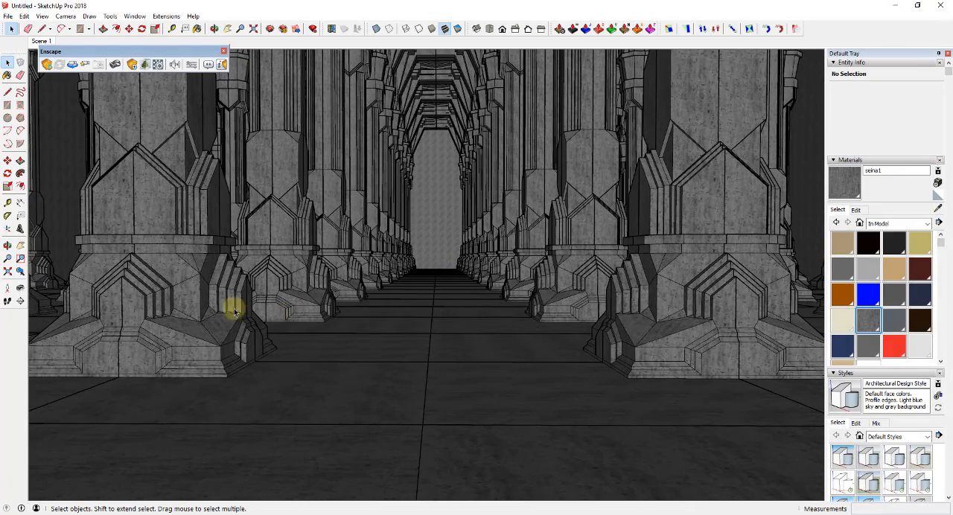
left_click(47, 65)
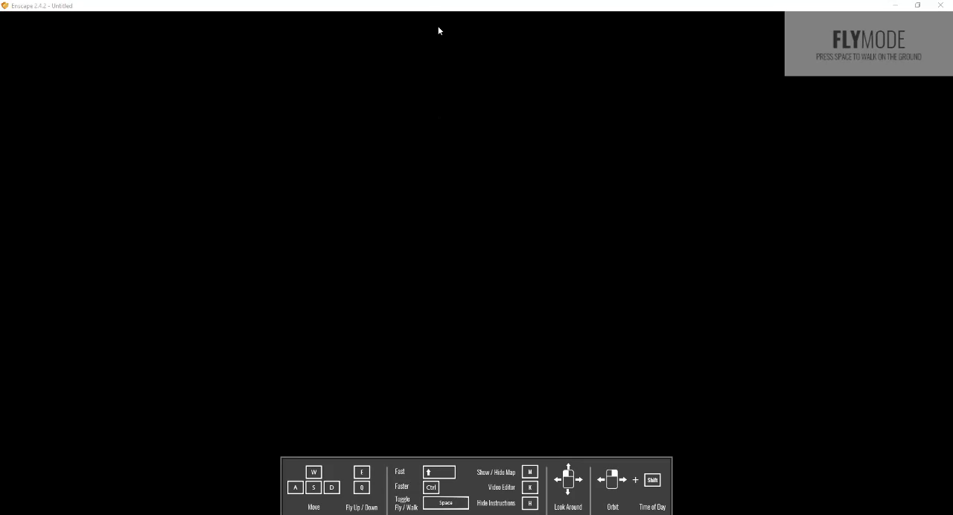
mouse_move(416, 9)
left_mouse_down()
mouse_move(484, 47)
mouse_move(952, 216)
left_mouse_up()
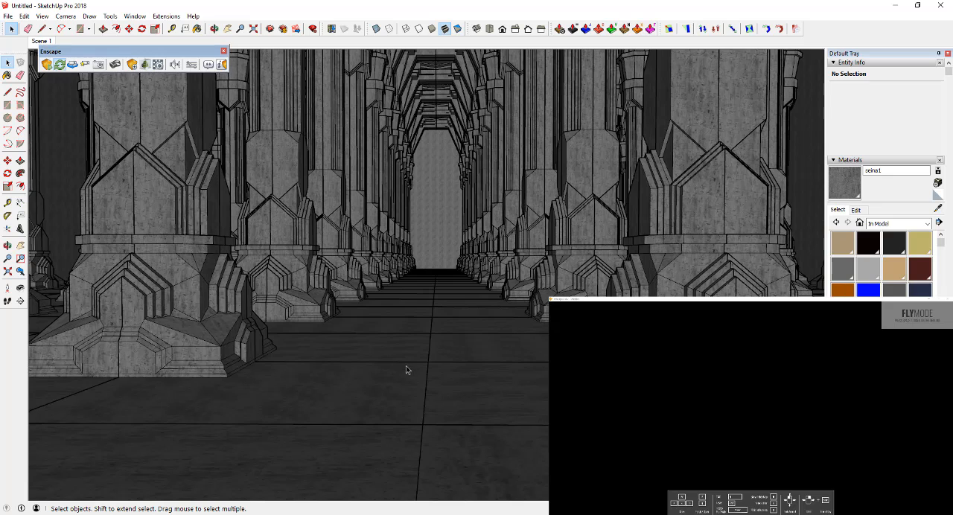
Step: Place an Enscape sphere light over the aisle floor between the front columns and set its luminous intensity to 177 cd
left_click(132, 65)
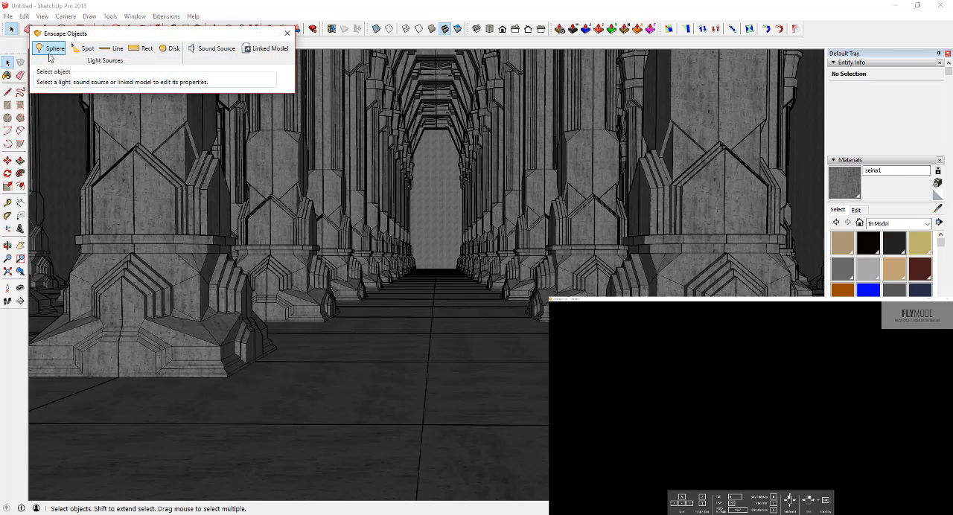
left_click(47, 53)
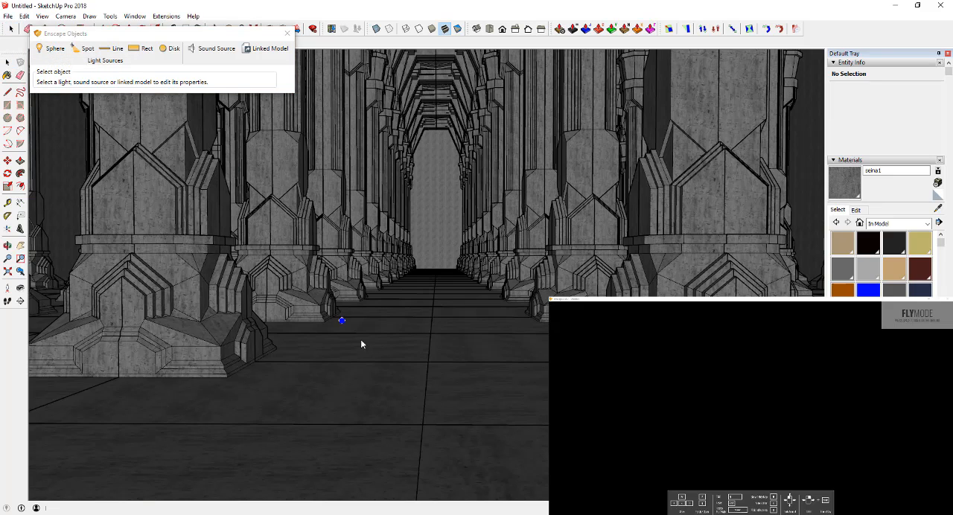
left_click(403, 367)
left_click(403, 345)
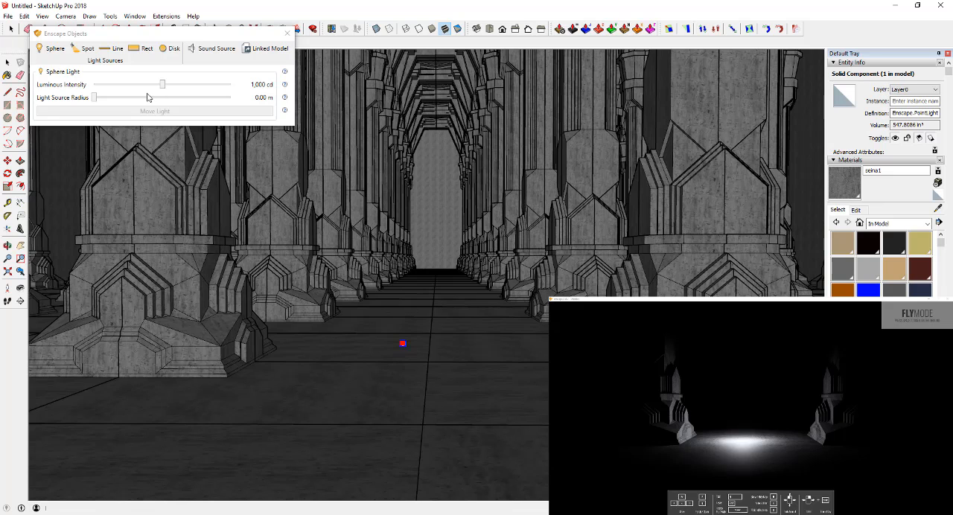
left_click_drag(163, 85, 238, 91)
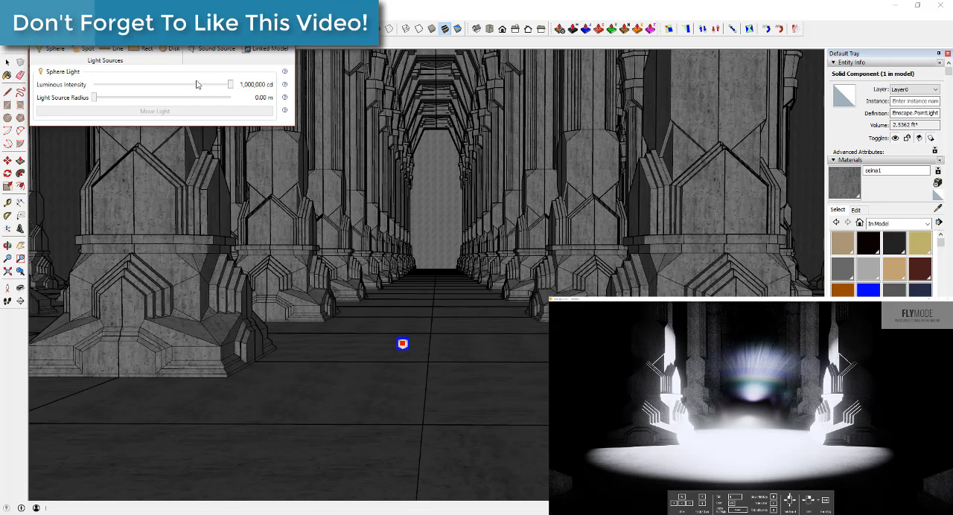
left_click_drag(231, 86, 146, 85)
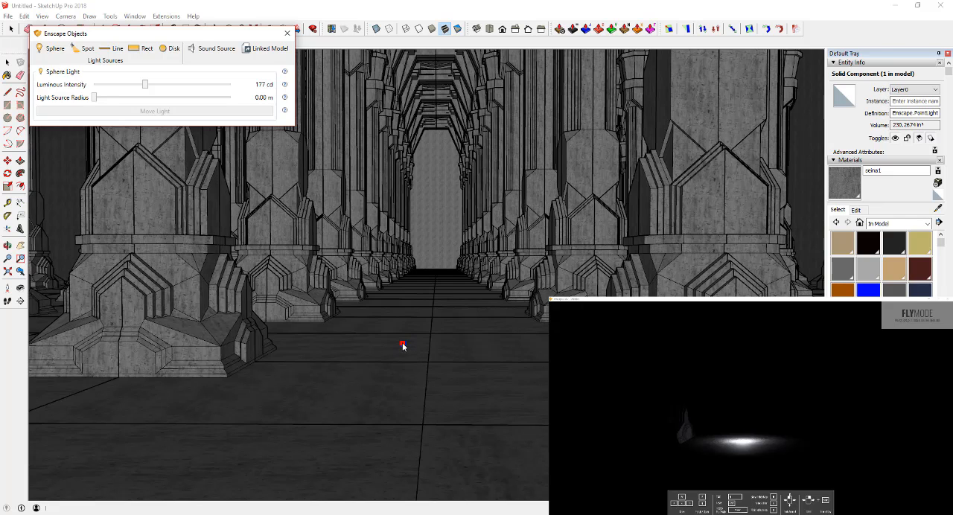
Step: Open the 3D Warehouse and search its models for "gandalf"
left_click_drag(173, 38, 192, 62)
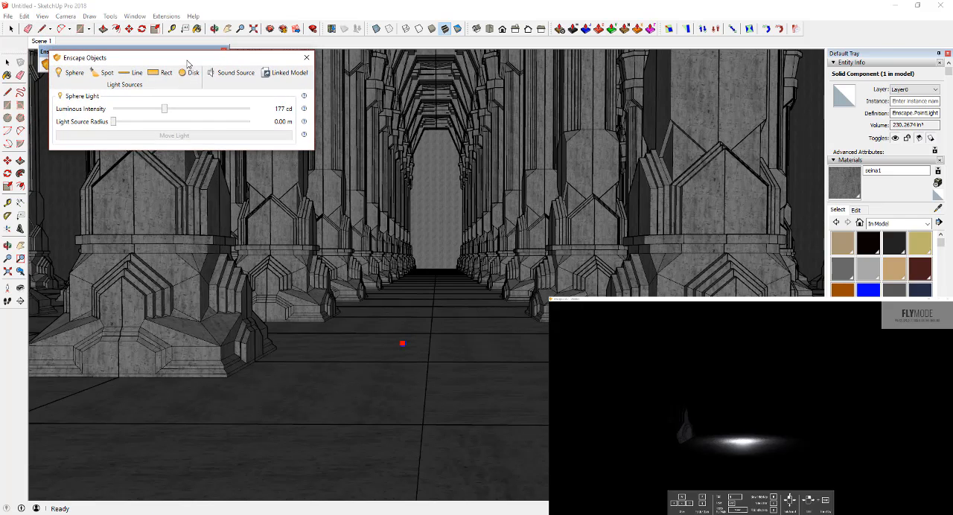
left_click(9, 16)
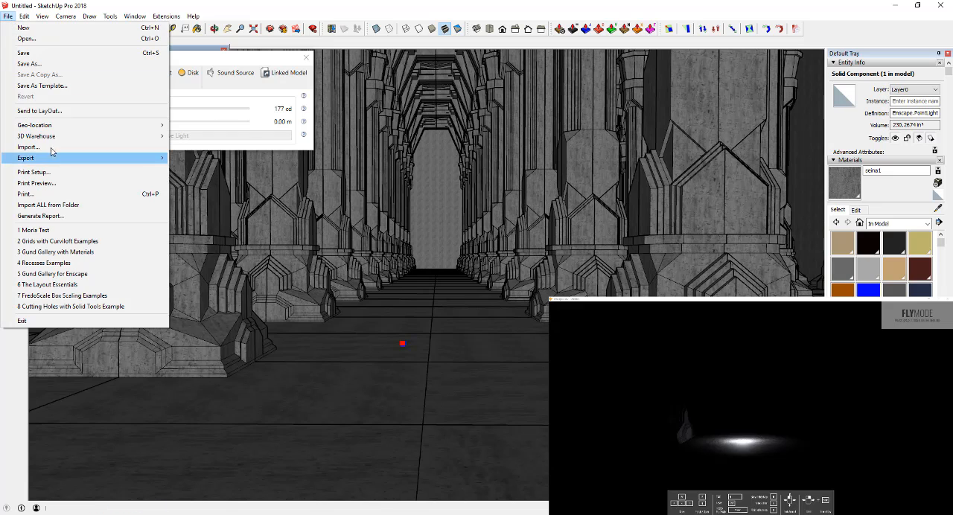
mouse_move(89, 137)
left_click(190, 140)
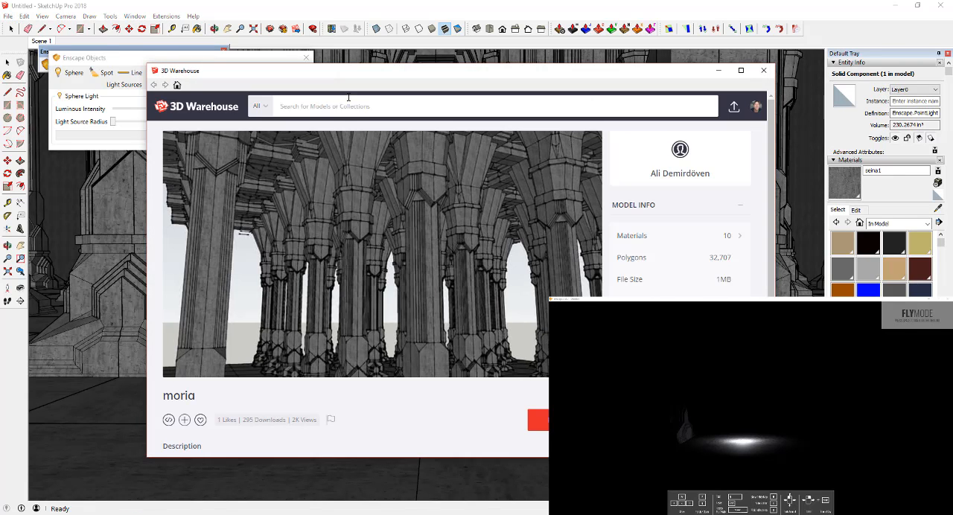
left_click(348, 98)
type("gandalf")
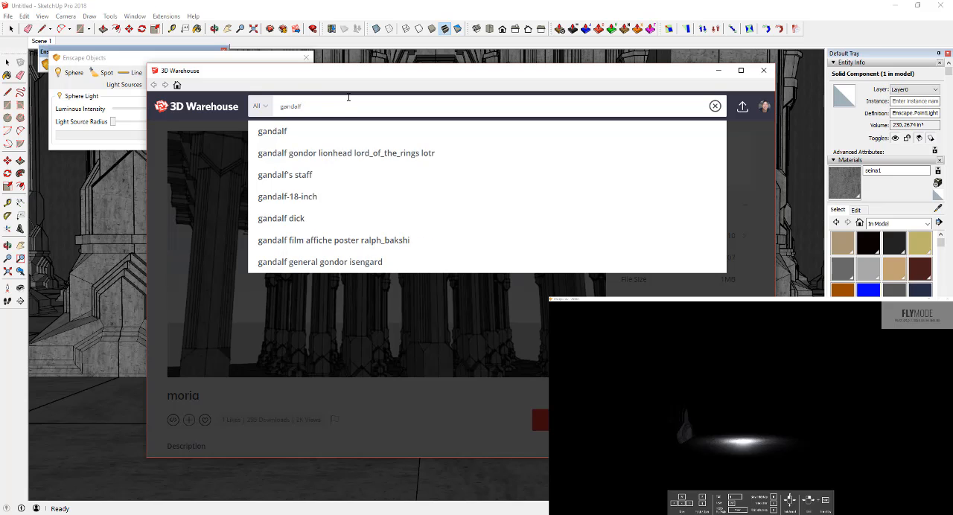
key("Return")
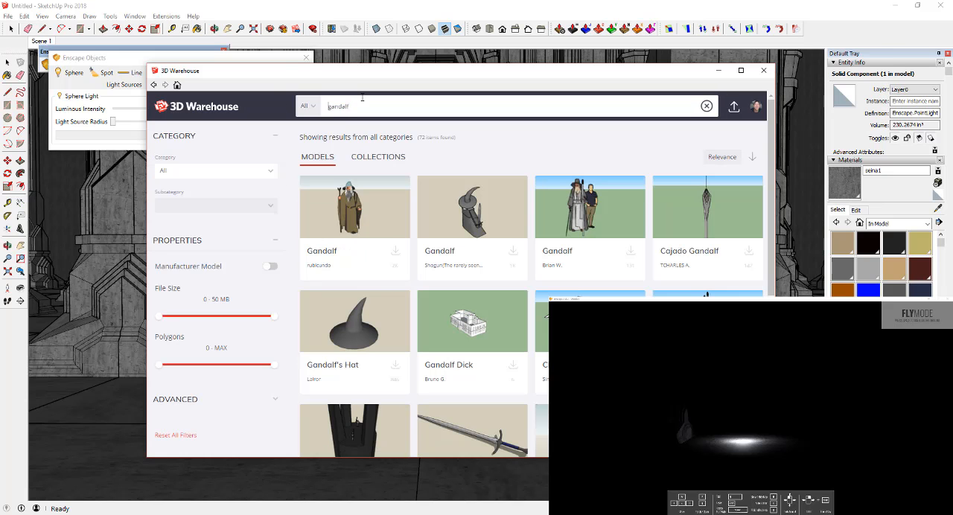
Step: Browse the search results and open the Gandalf the Grey (updated) model's page
scroll(483, 249, "down", 3)
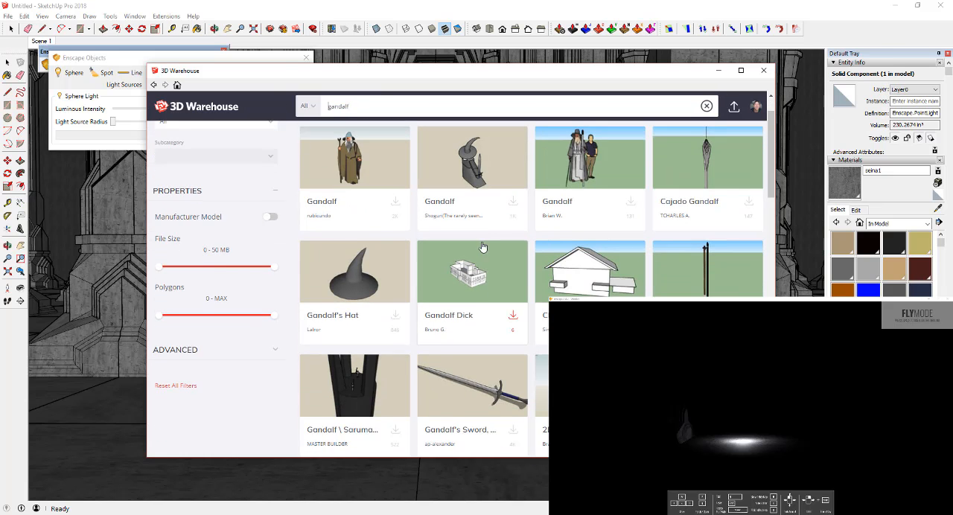
scroll(586, 254, "down", 2)
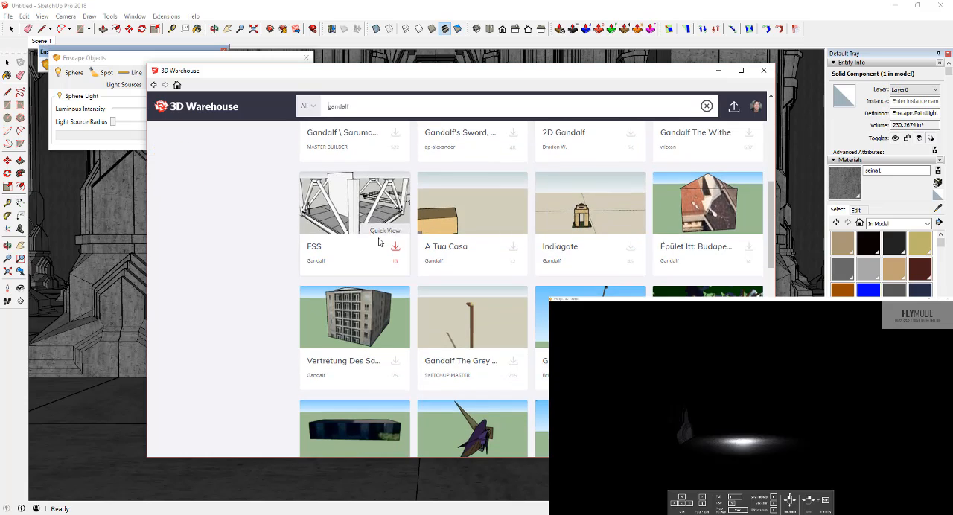
scroll(554, 289, "up", 3)
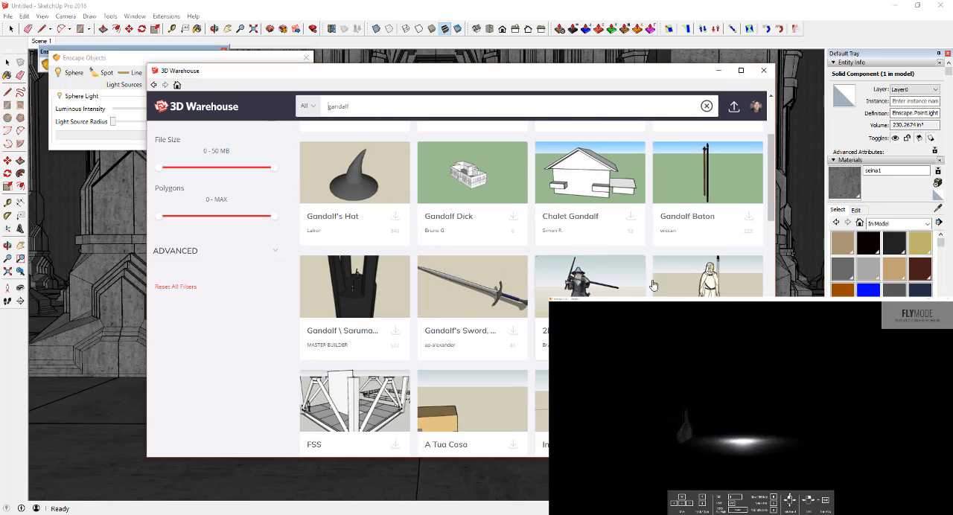
scroll(372, 215, "up", 3)
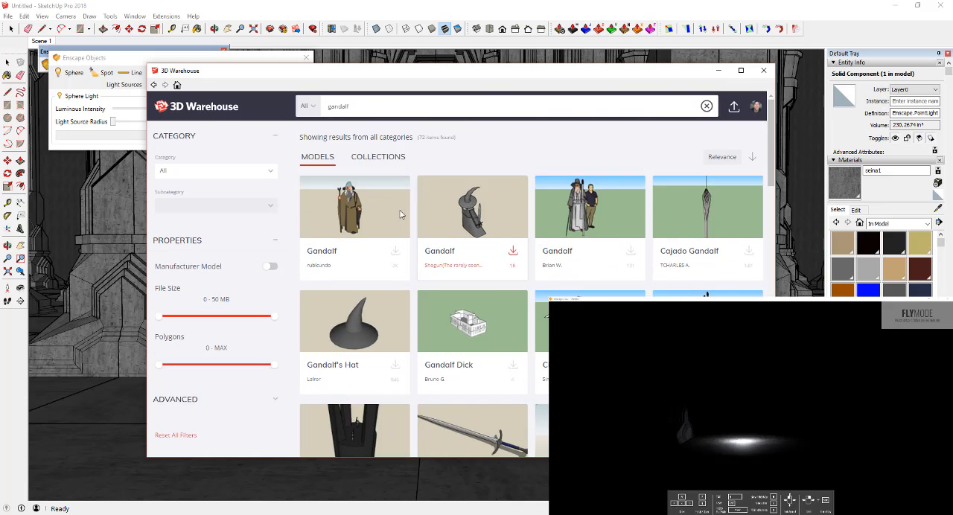
scroll(447, 223, "down", 4)
scroll(524, 236, "up", 3)
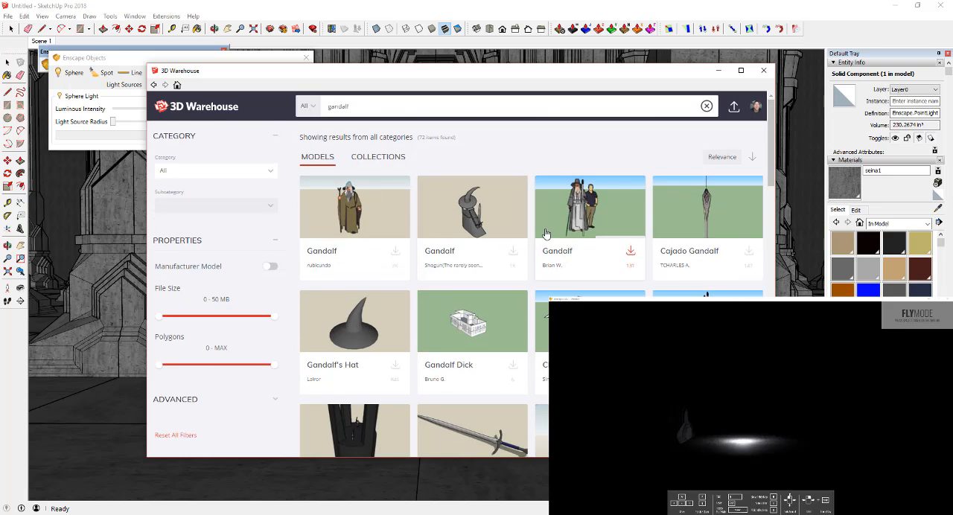
scroll(566, 253, "down", 5)
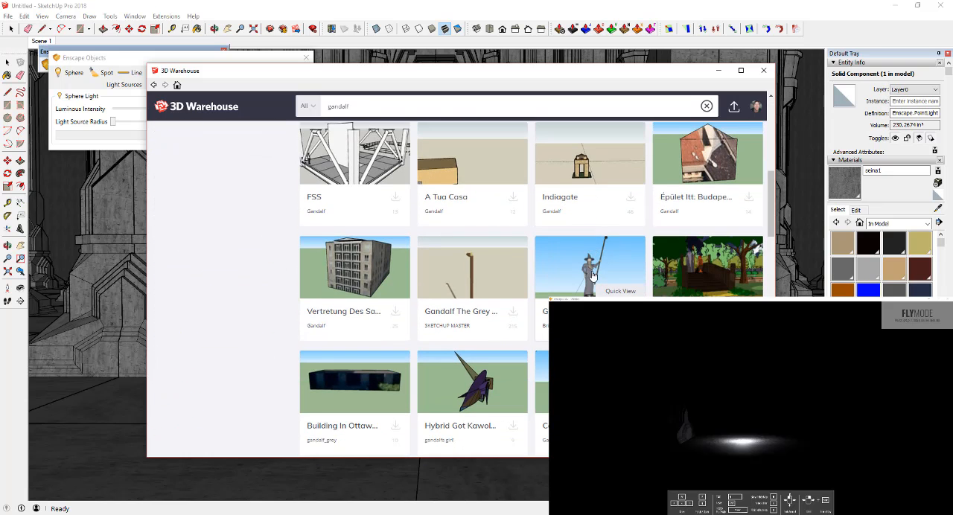
left_click(594, 277)
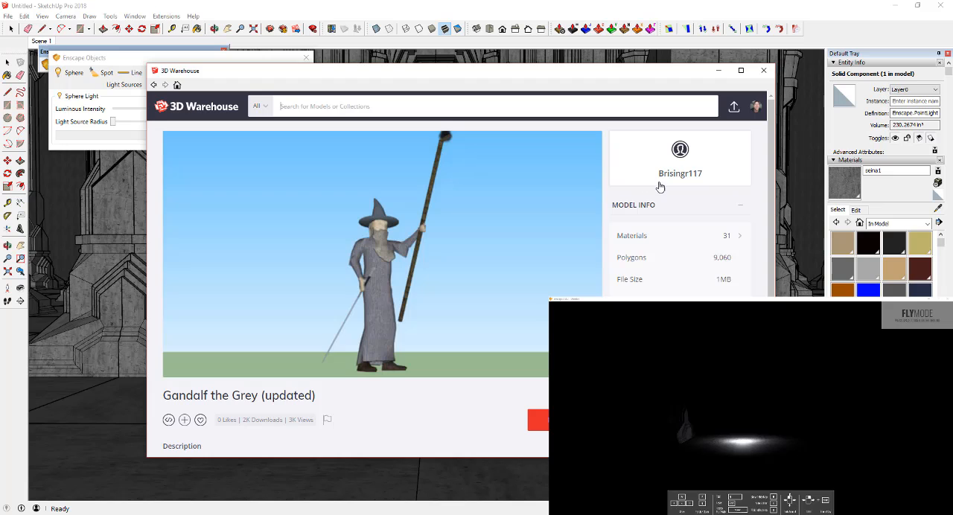
Step: Download the Gandalf the Grey (updated) model directly into the scene and place it on the aisle floor beside the sphere light
mouse_move(441, 187)
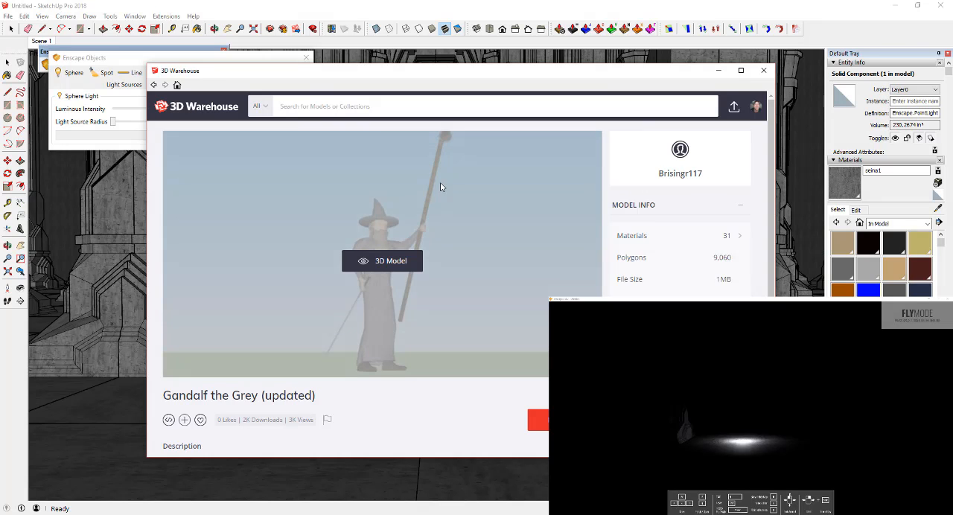
left_click(538, 420)
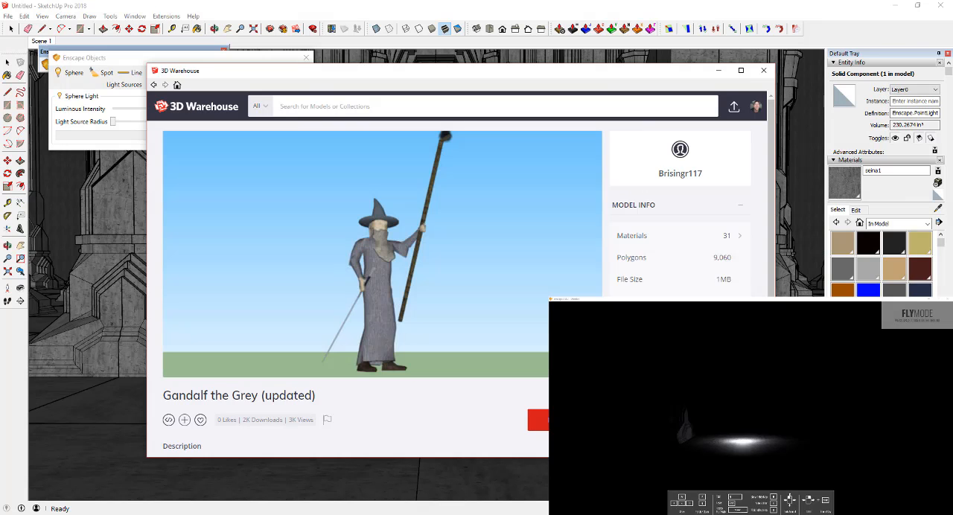
left_click(432, 288)
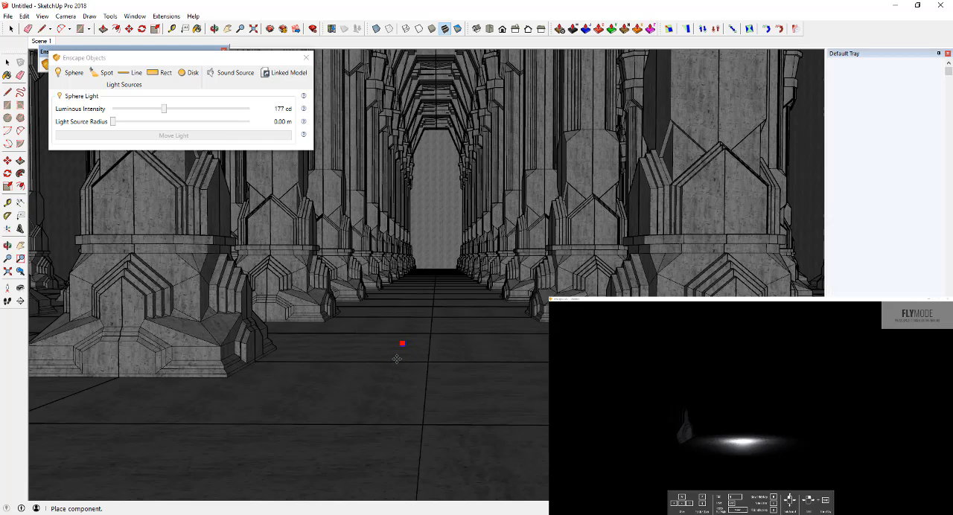
left_click(359, 361)
Step: Delete the extra standing person inside the imported Gandalf component and close the component
scroll(380, 353, "up", 5)
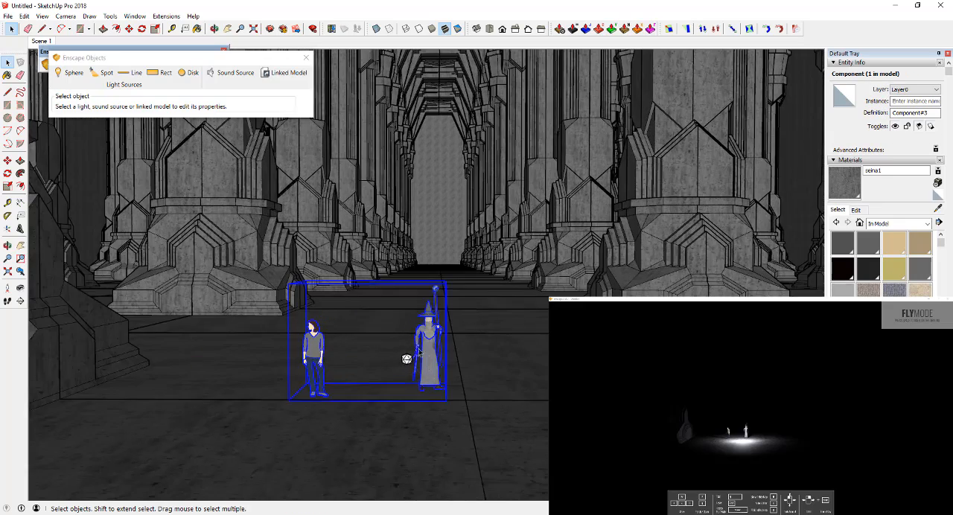
key("space")
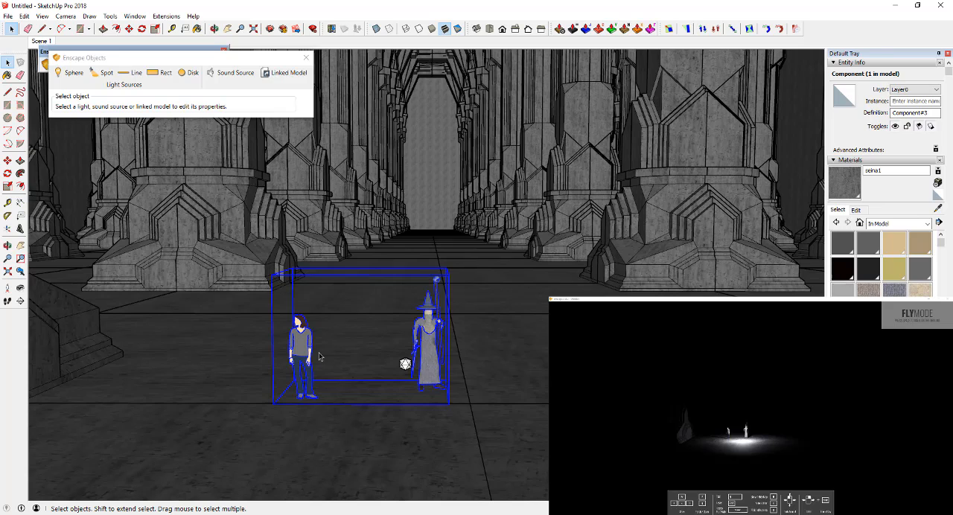
double_click(295, 357)
left_click(302, 344)
key("Delete")
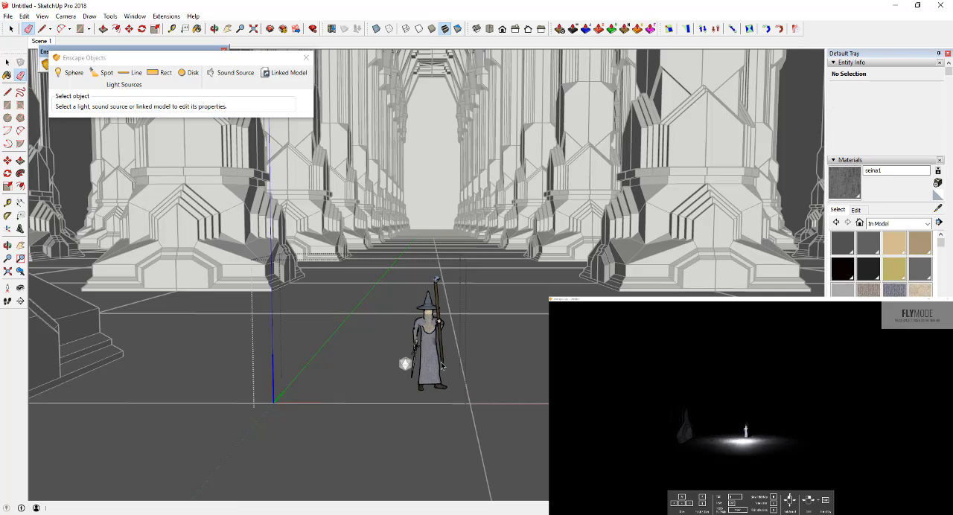
left_click(506, 361)
Step: Rotate the Gandalf component about half a turn around its base so it faces down the aisle
left_click(432, 340)
middle_click_drag(431, 341, 423, 373)
key("m")
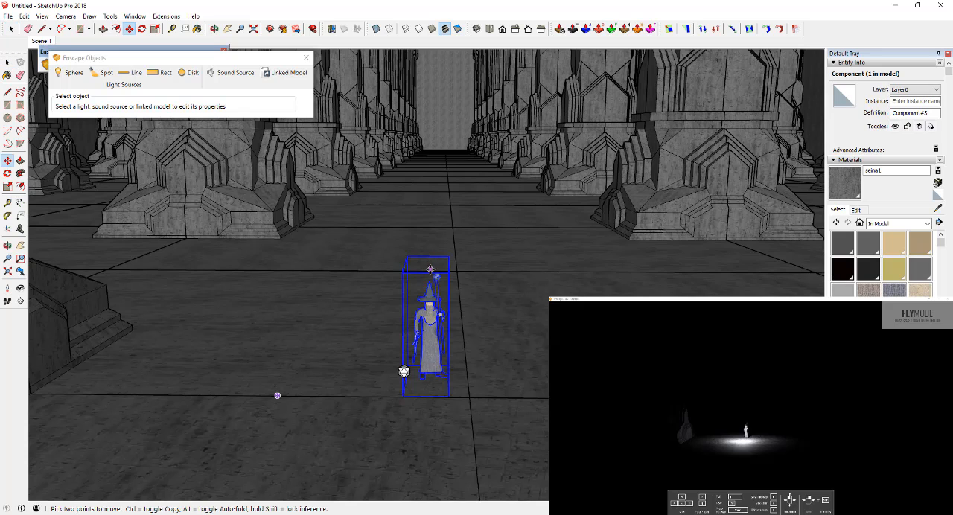
key("space")
key("q")
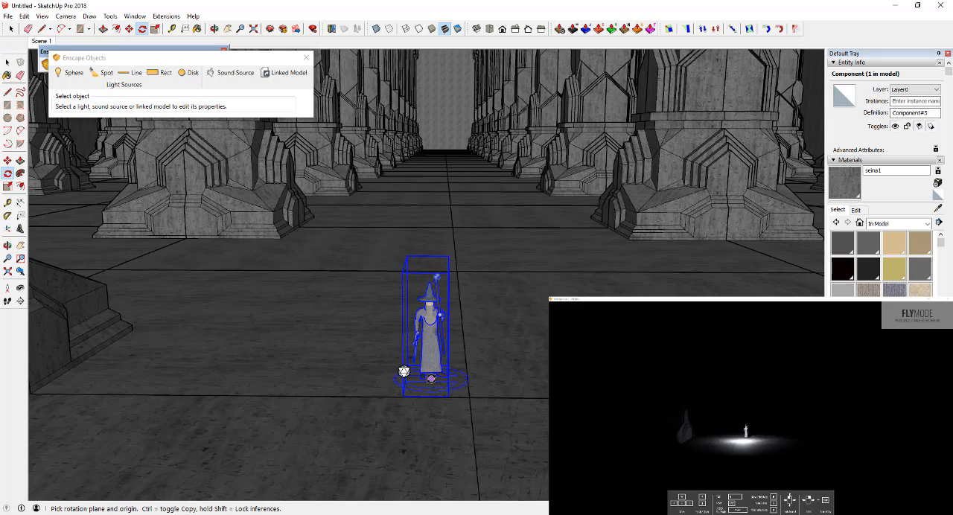
left_click(431, 379)
left_click(515, 379)
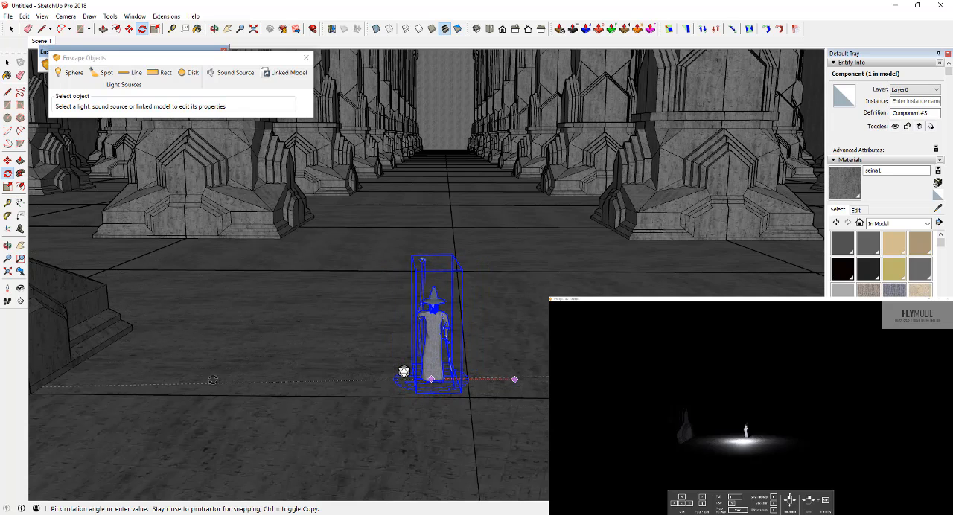
left_click(246, 379)
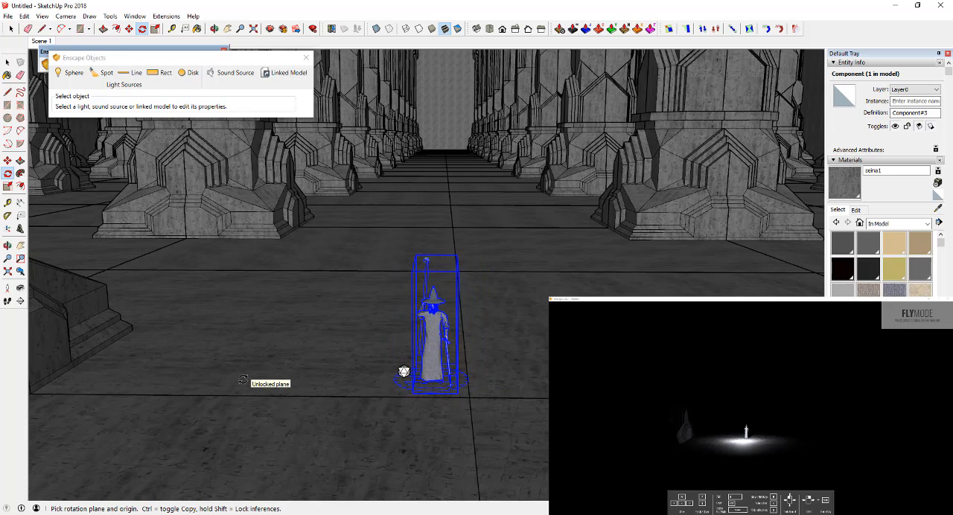
Step: Move the Gandalf component toward the camera and to one side of the sphere light
key("space")
key("m")
left_click(426, 381)
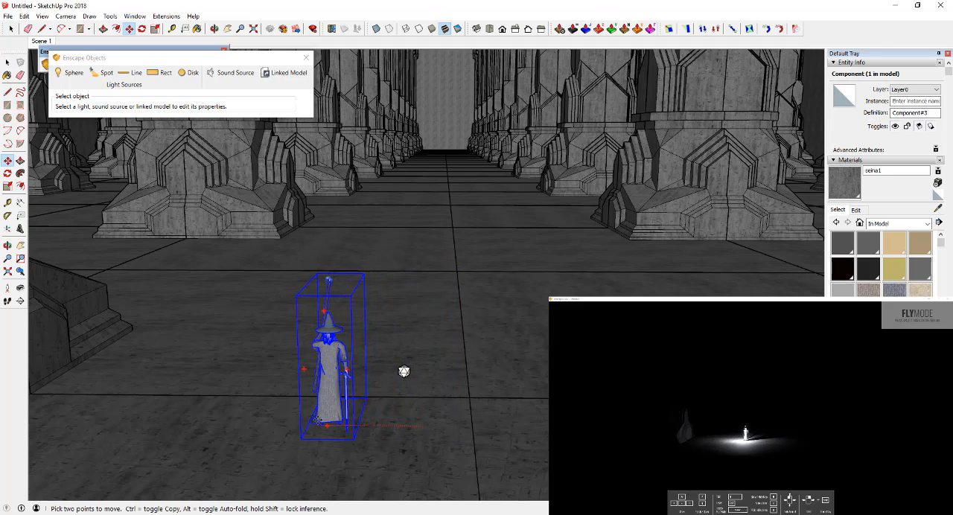
left_click(404, 371)
key("space")
Step: Move the sphere light onto the tip of Gandalf's staff and set its luminous intensity to 561 cd
left_click(403, 374)
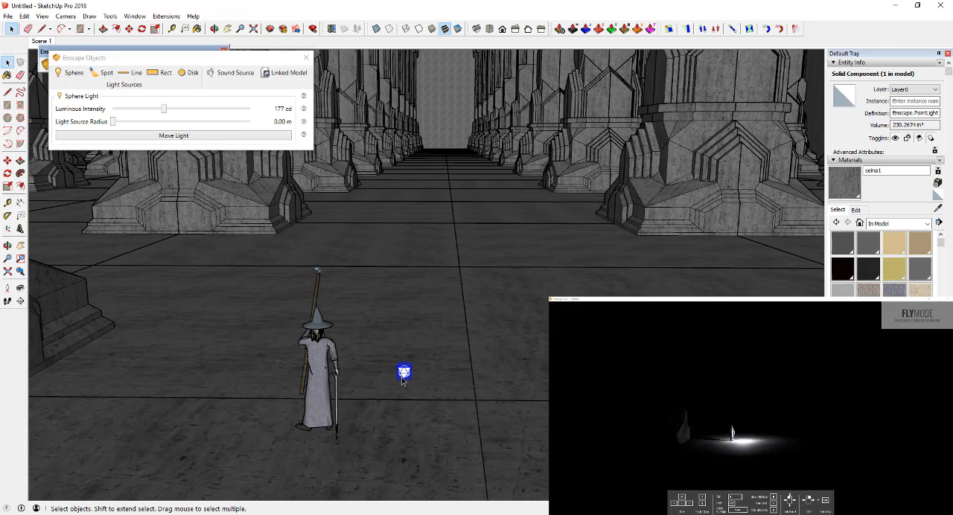
key("m")
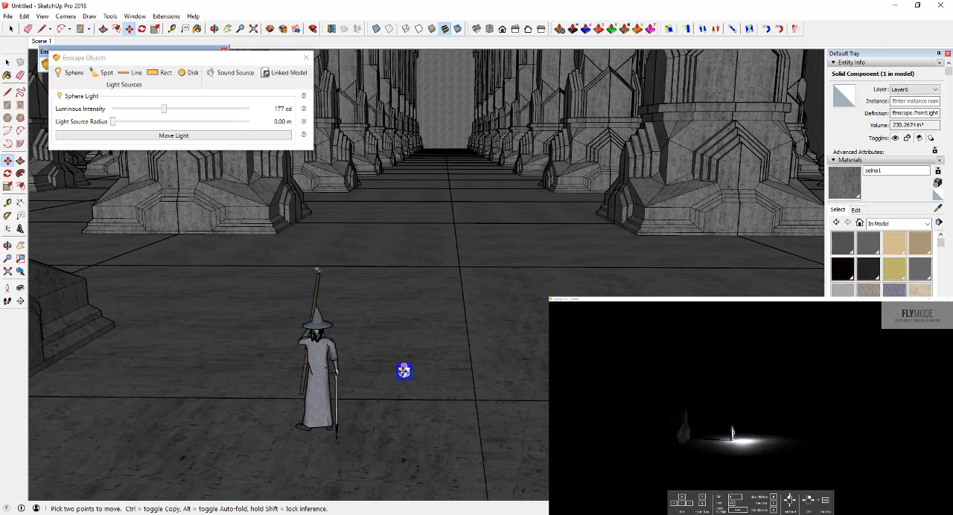
left_click(403, 372)
left_click(317, 269)
scroll(321, 266, "up", 5)
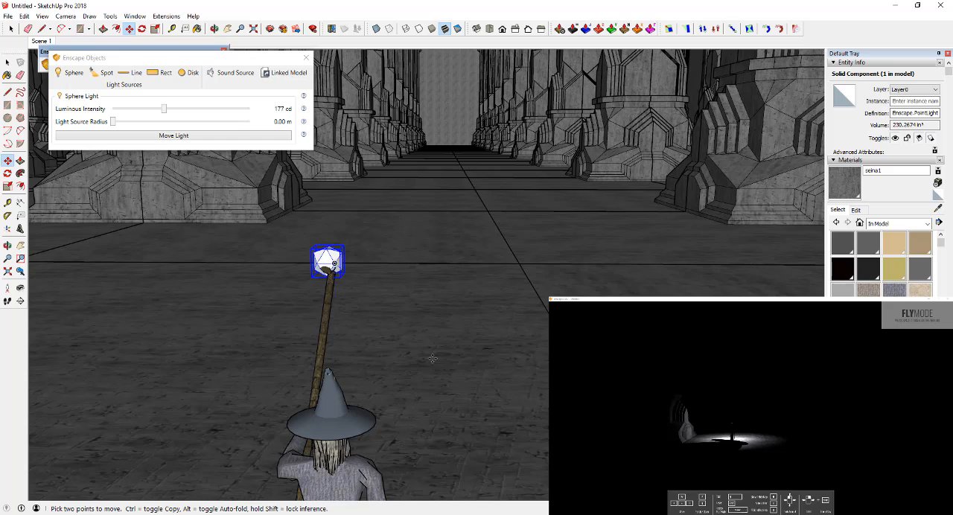
scroll(362, 303, "down", 2)
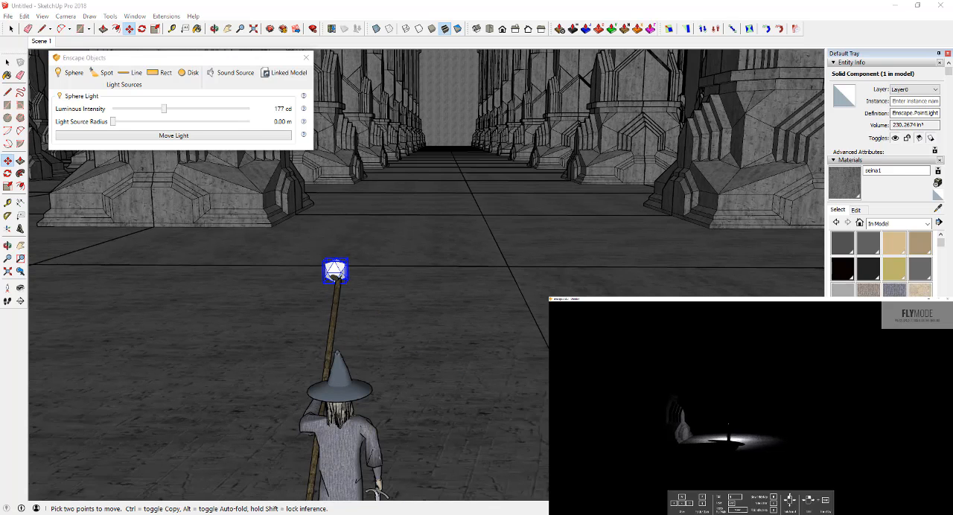
left_click_drag(167, 110, 177, 110)
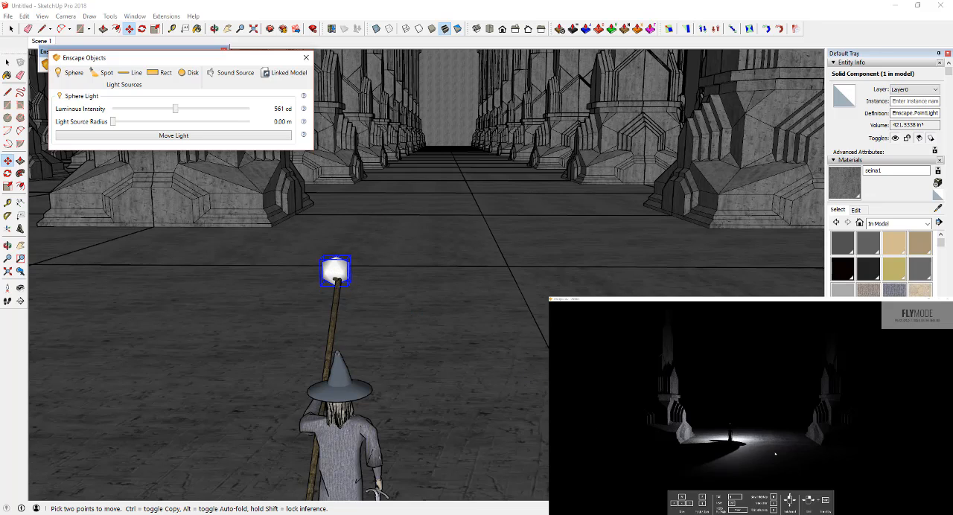
Step: Adjust the Enscape viewpoint in fly mode to examine how the staff light falls on the floor and front columns
mouse_move(776, 454)
left_mouse_down()
mouse_move(765, 445)
mouse_move(765, 457)
mouse_move(770, 439)
left_mouse_up()
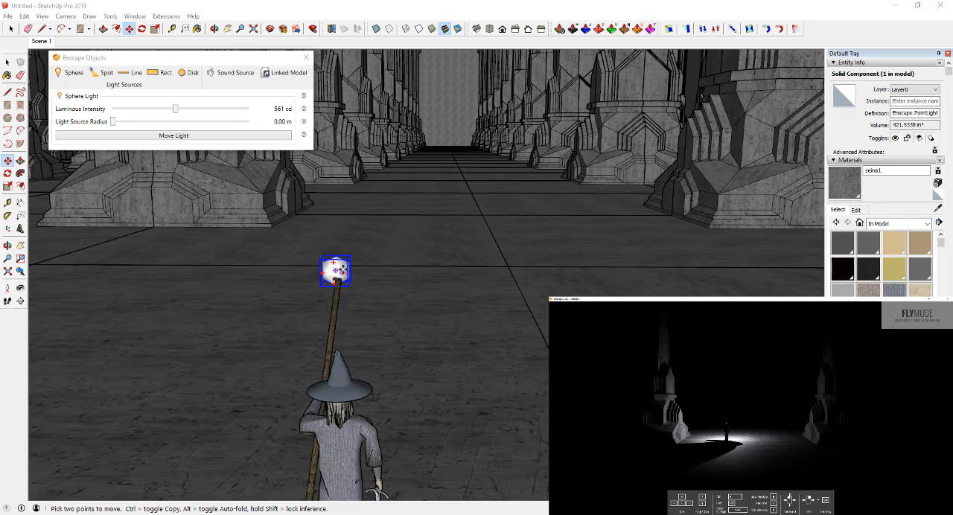
key("q")
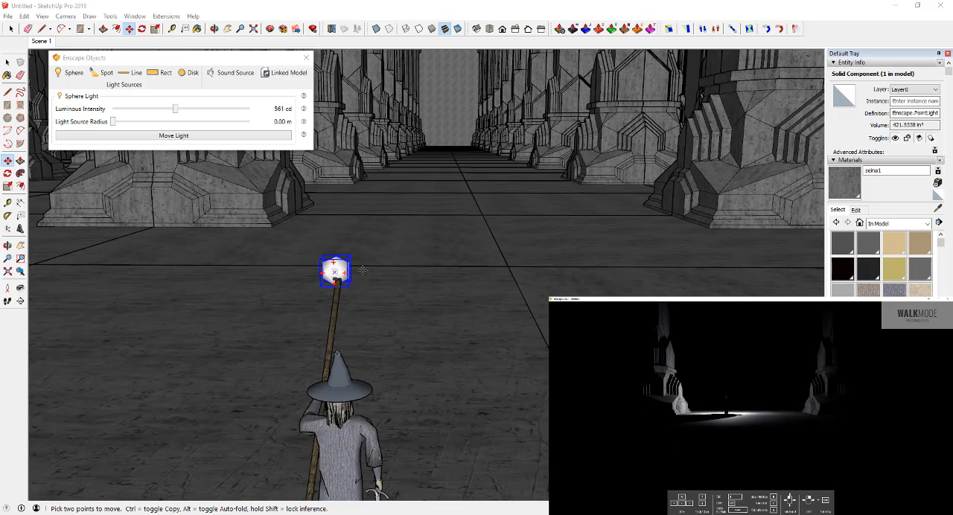
key("q")
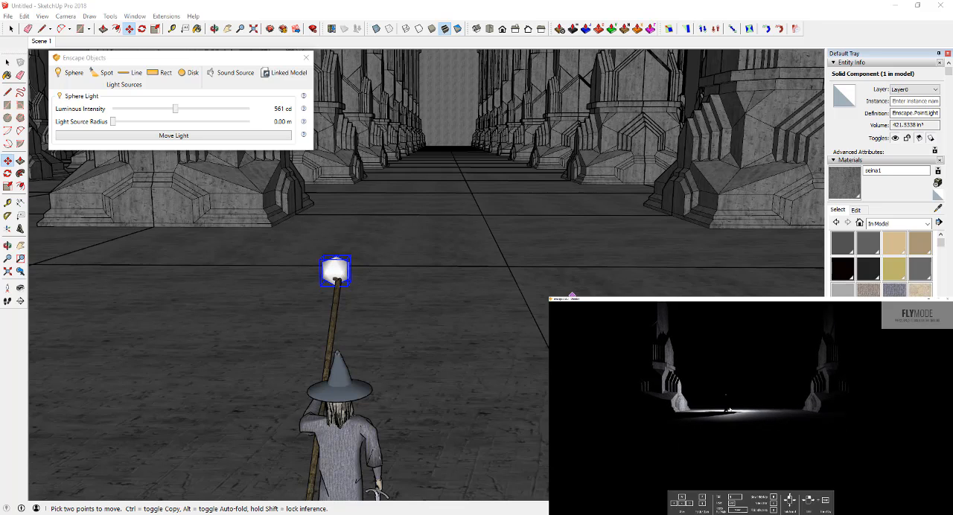
key("e")
key("e")
left_click_drag(730, 410, 728, 421)
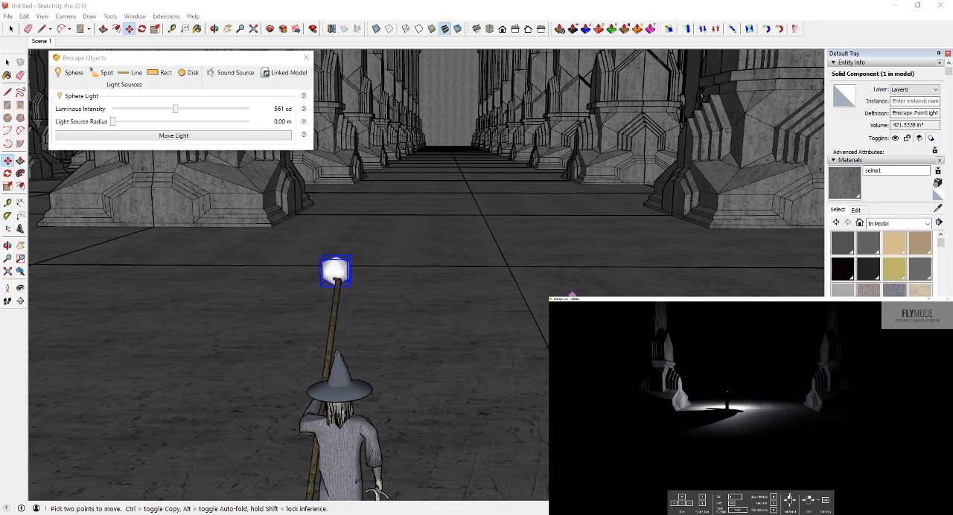
Step: Leave the Move tool and select the sphere light at the tip of Gandalf's staff
key("space")
left_click(337, 269)
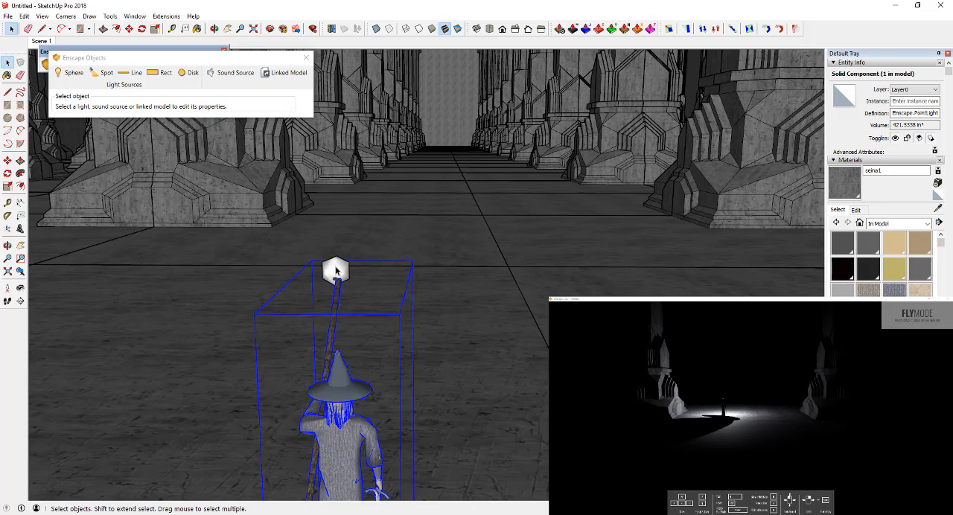
double_click(339, 266)
double_click(339, 267)
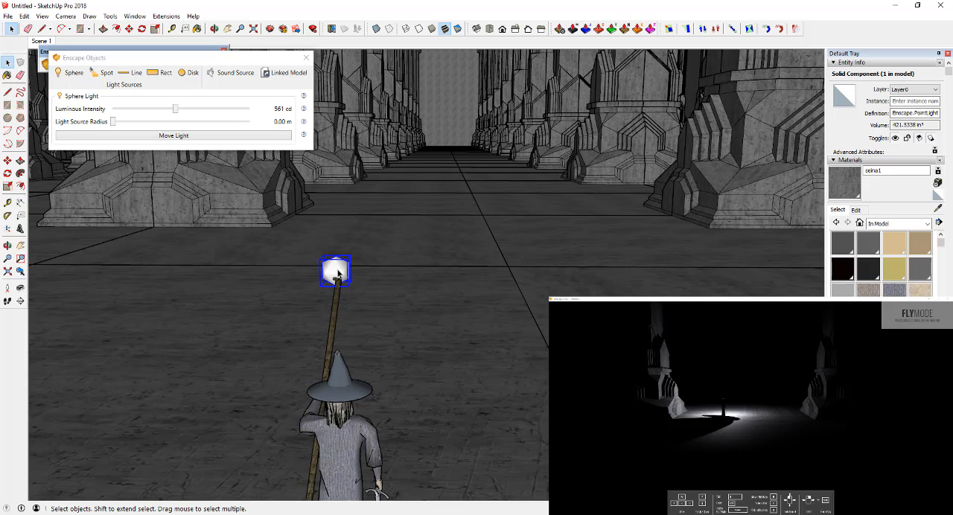
Step: Fly the Enscape view in close behind Gandalf to examine how the staff-tip light falls on him, the staff and the floor
left_click(736, 404)
key("w")
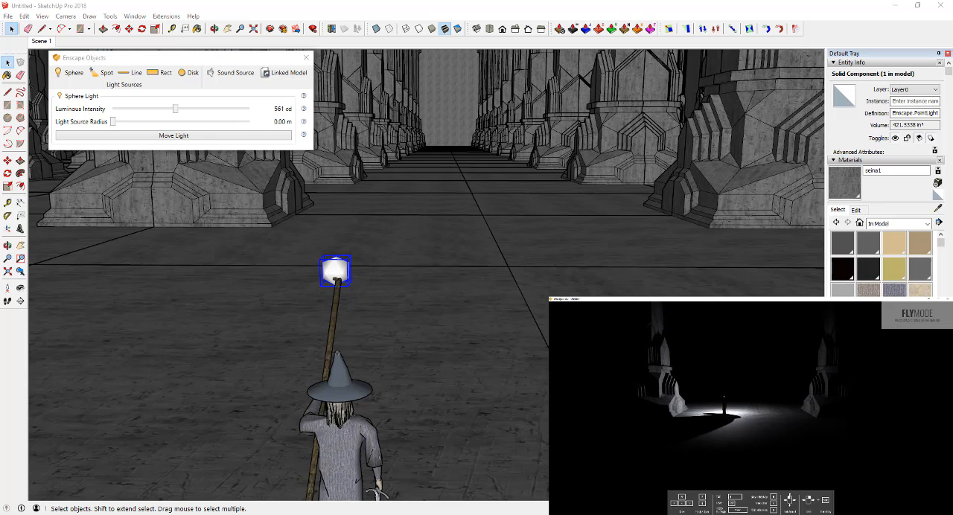
key("w")
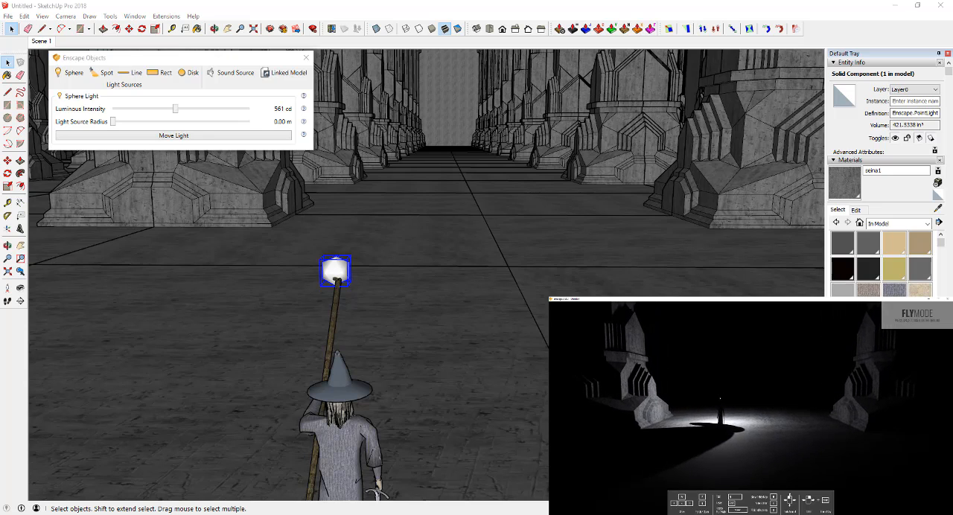
key("w")
key("d")
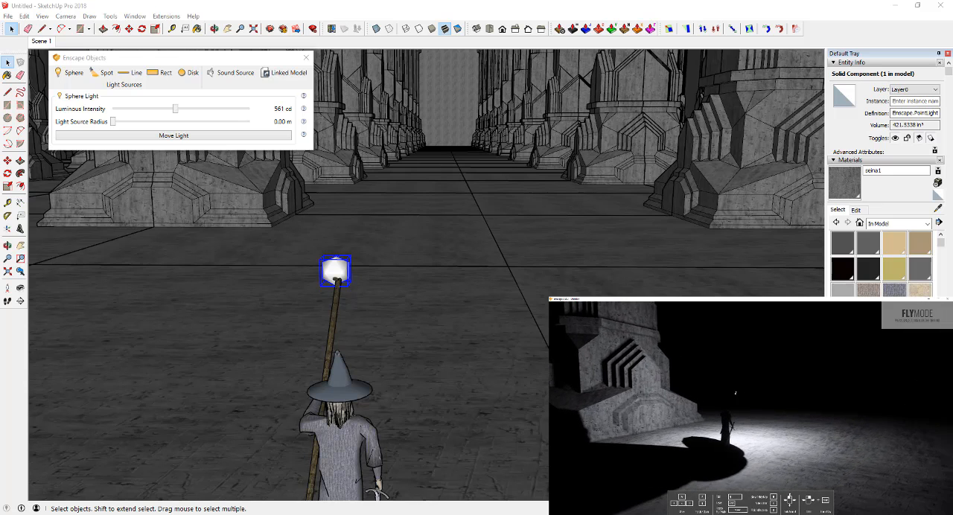
key("w")
key("d")
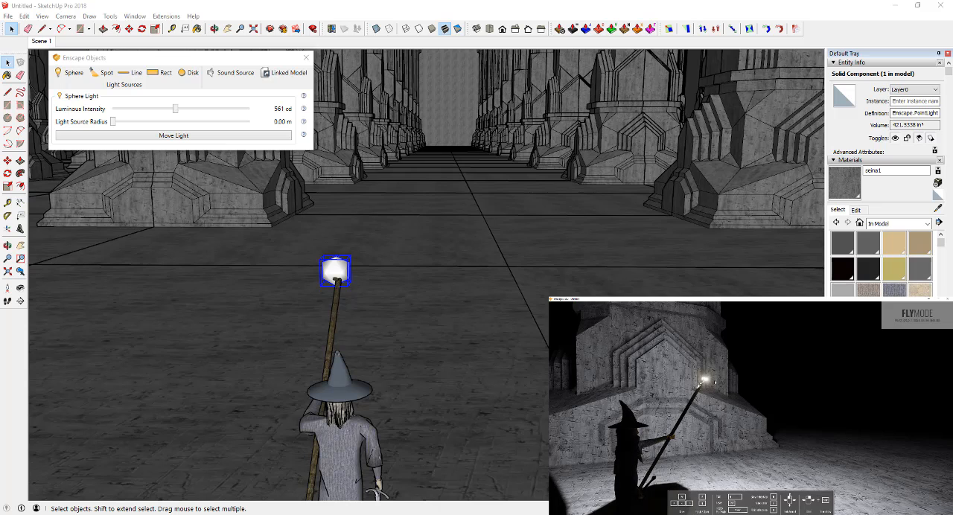
key("d")
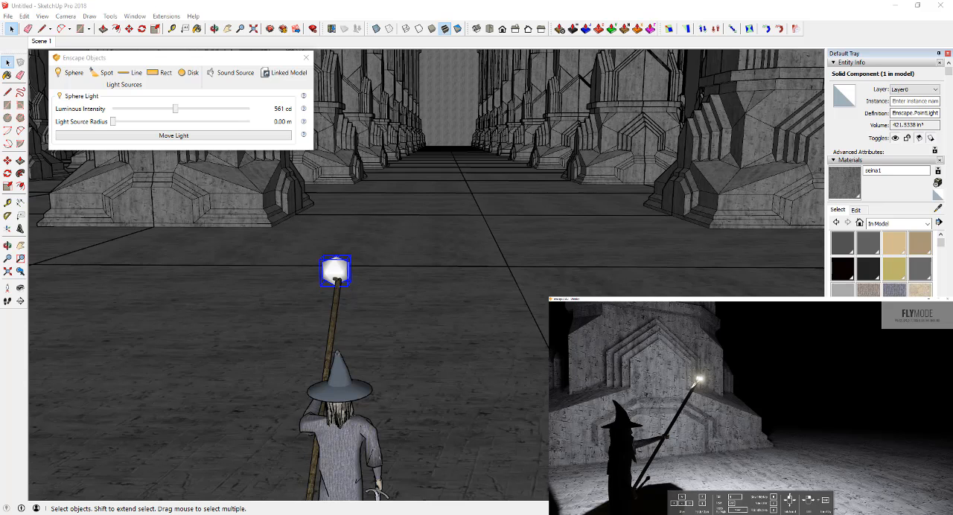
key("a")
key("a")
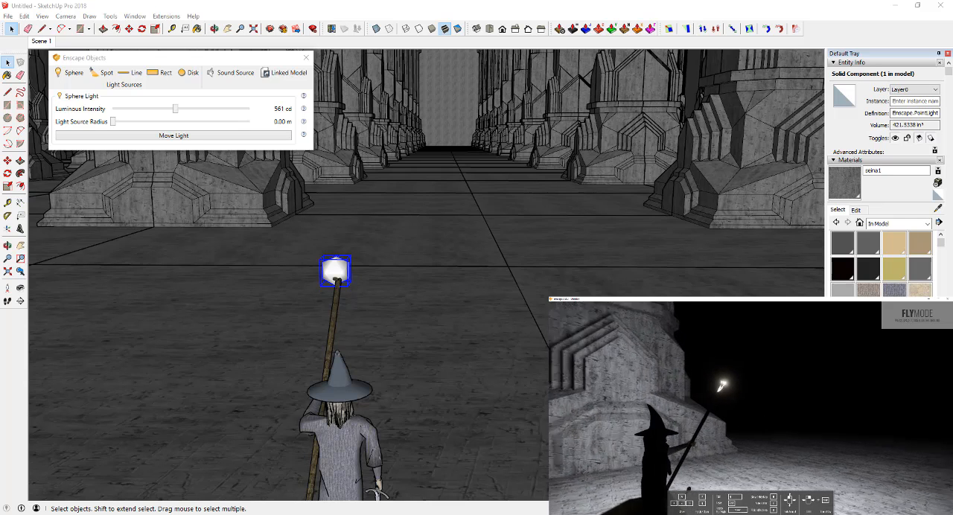
key("s")
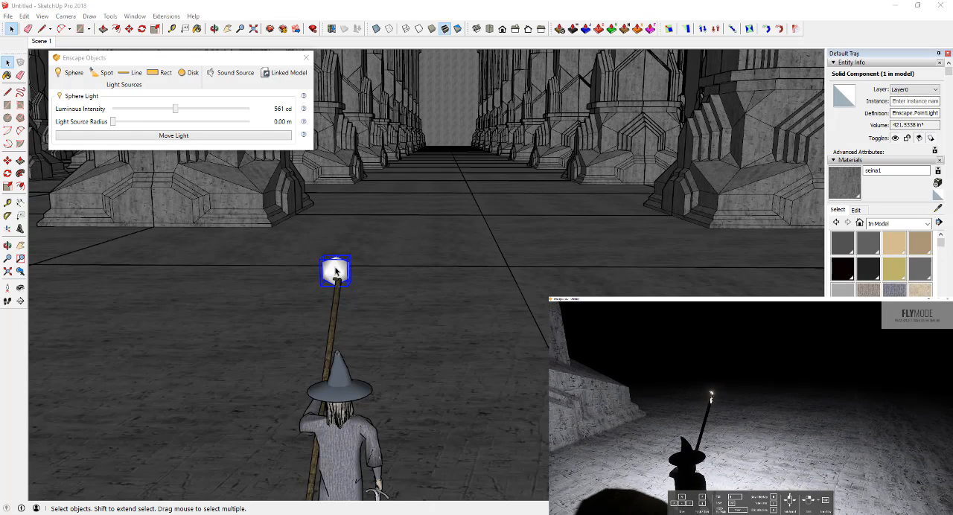
Step: Move the sphere light sideways off the staff tip so it floats beside the staff
left_click(336, 272)
key("m")
key("space")
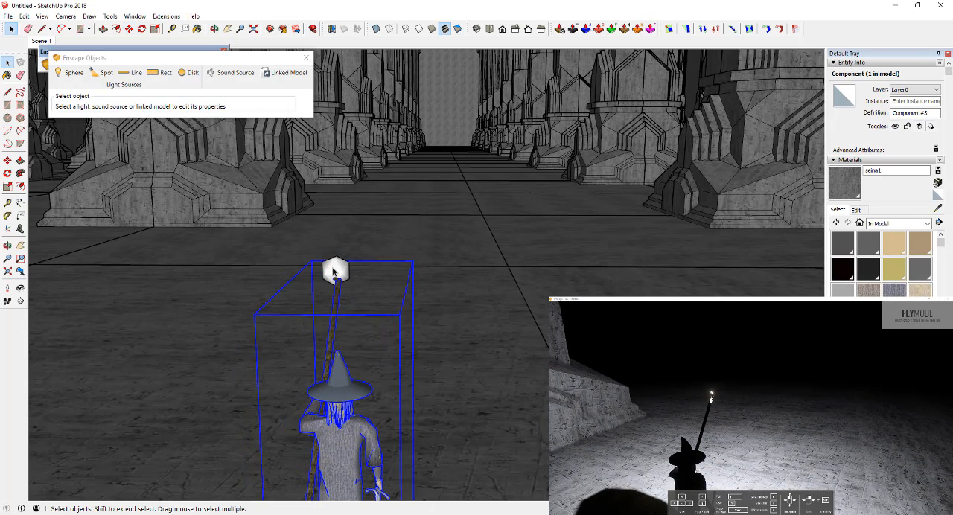
left_click(345, 273)
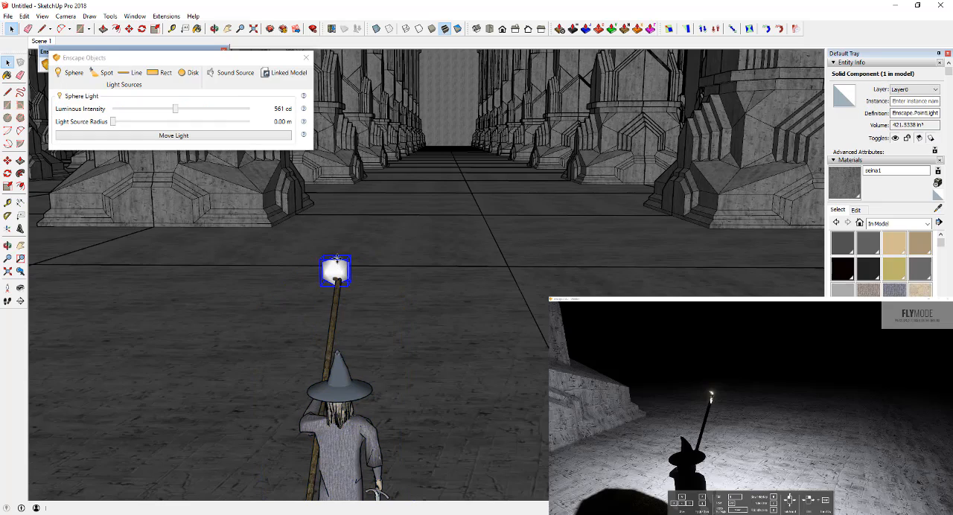
key("m")
scroll(322, 273, "up", 5)
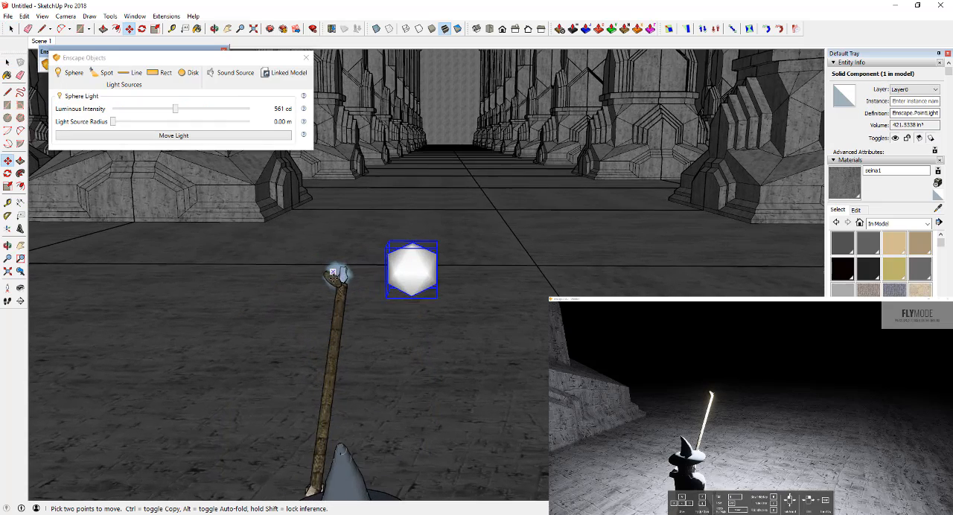
Step: Open the nested glow group at the staff tip inside the Gandalf component and select one of its faces
scroll(322, 273, "up", 2)
middle_click_drag(323, 274, 355, 266)
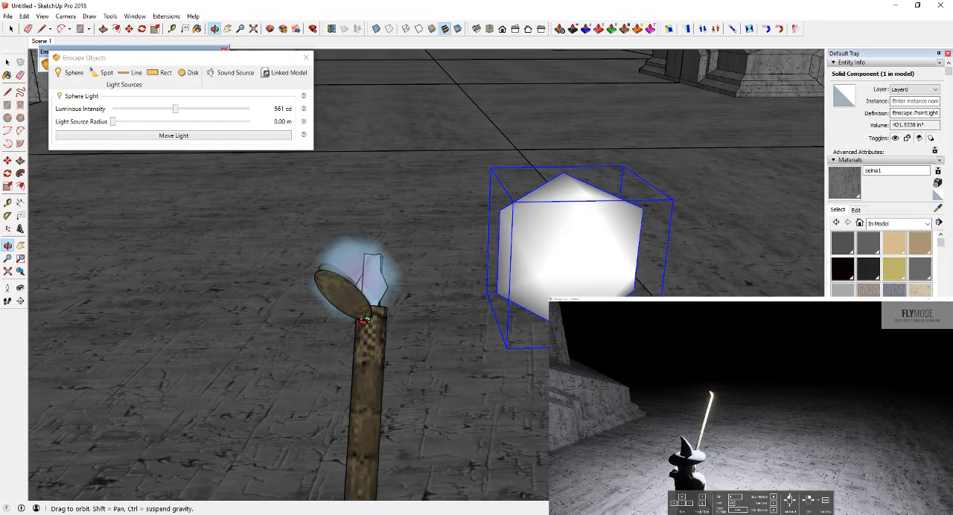
key("space")
left_click(354, 267)
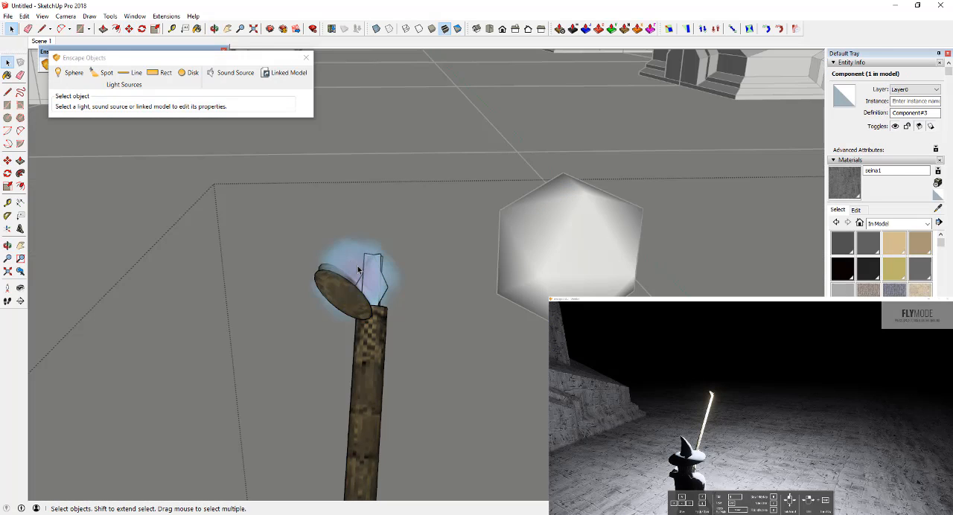
double_click(352, 263)
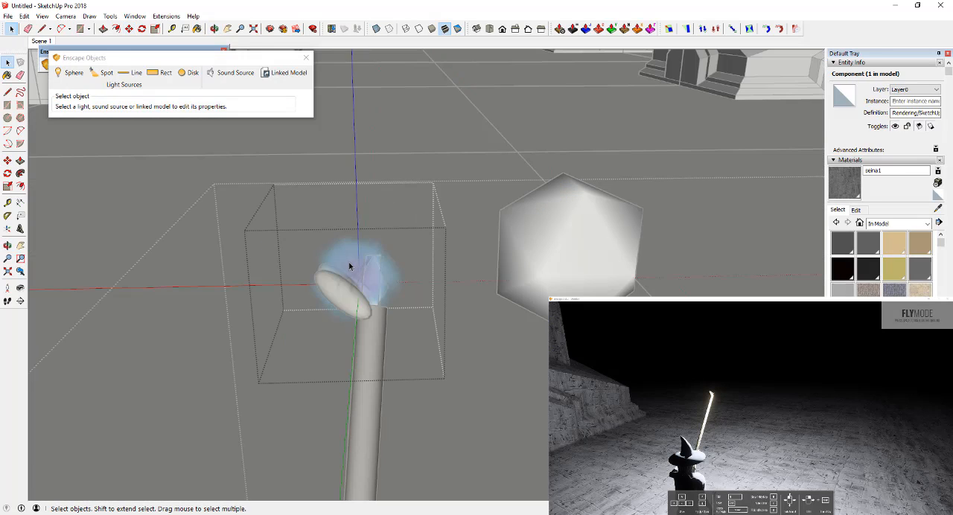
left_click(358, 265)
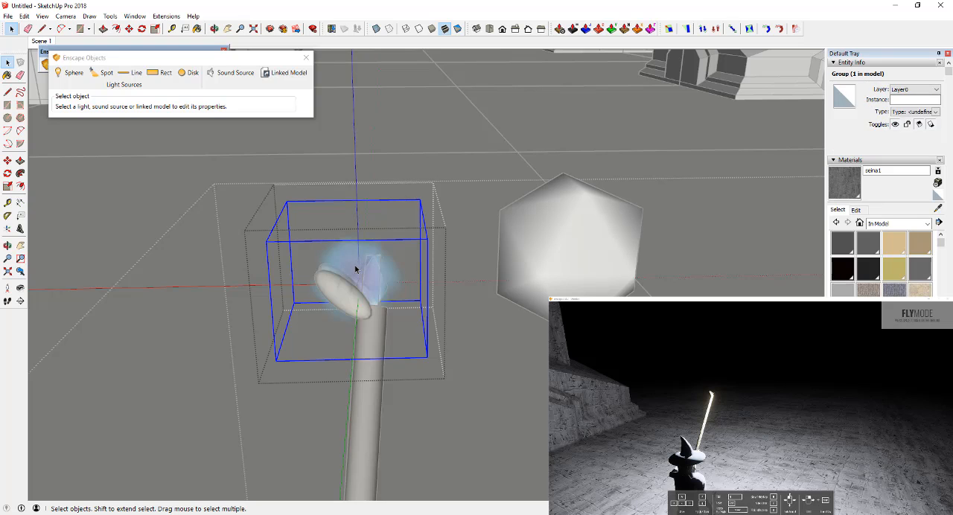
double_click(355, 269)
left_click(346, 258)
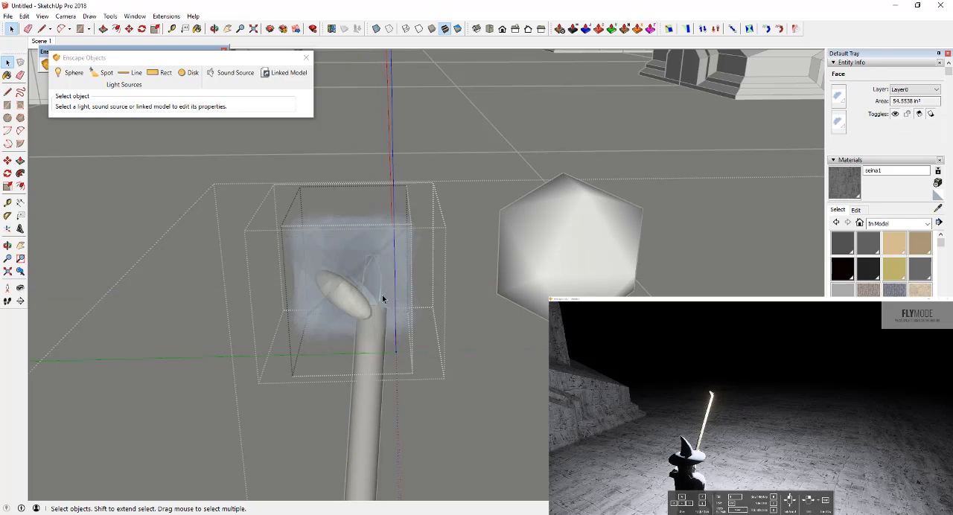
middle_click_drag(365, 257, 377, 274)
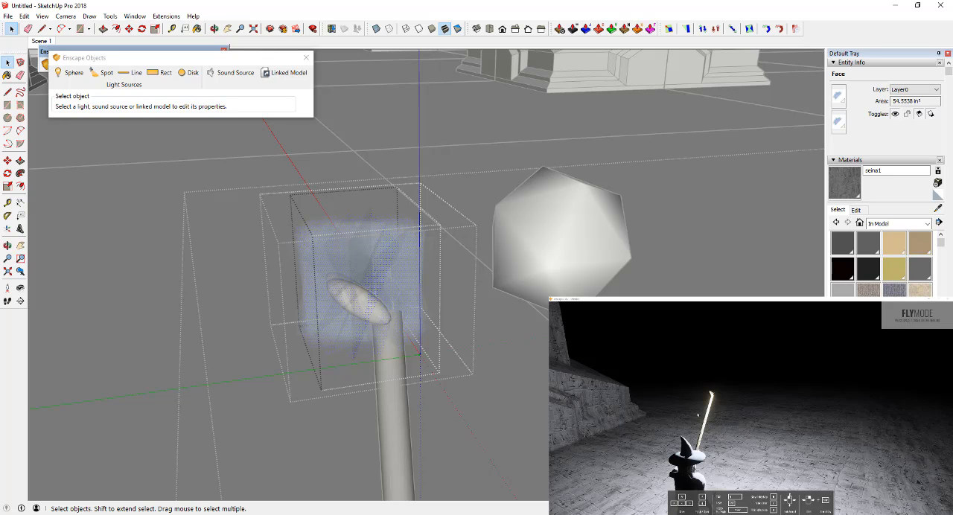
Step: Paint both sides of the staff-tip glow faces with light grey Color M01 from the Colors collection and close the nested groups
left_click(900, 223)
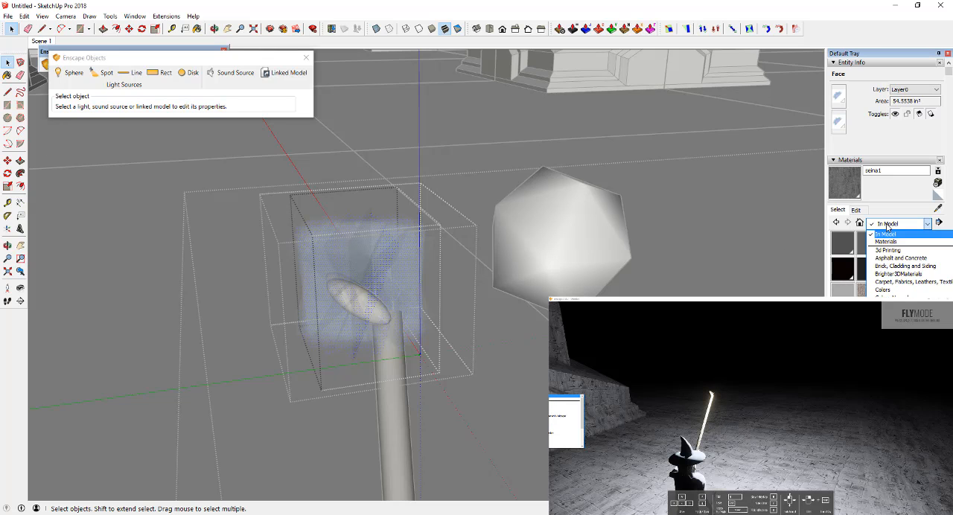
left_click(889, 291)
left_click_drag(169, 58, 159, 88)
scroll(869, 291, "down", 2)
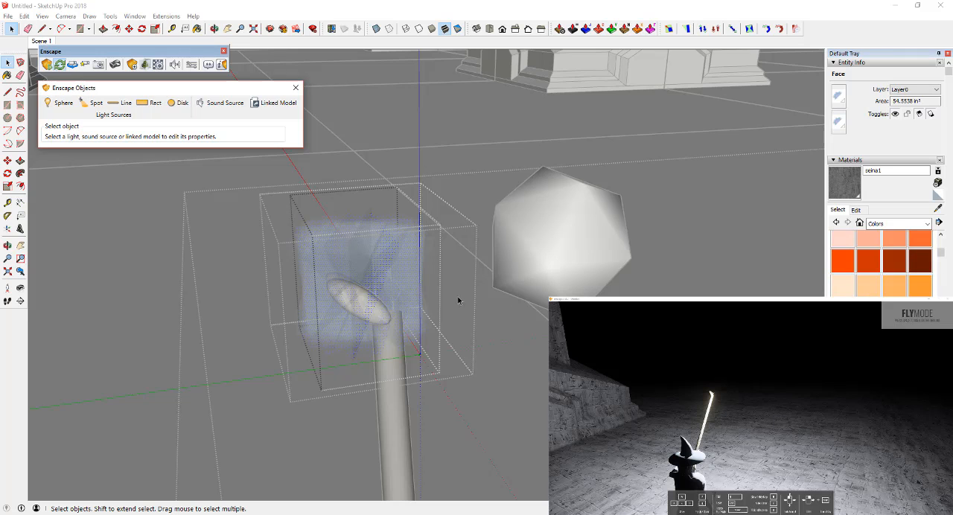
scroll(868, 292, "down", 8)
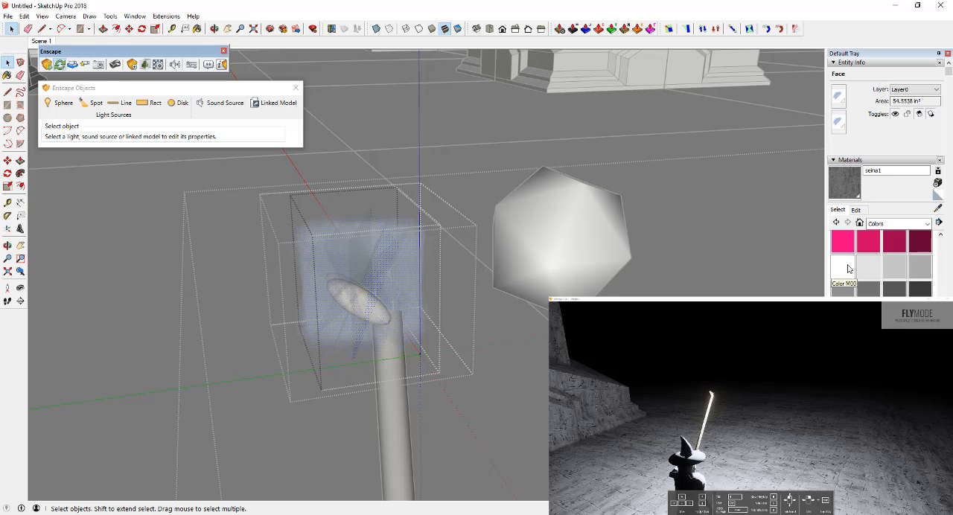
left_click(869, 270)
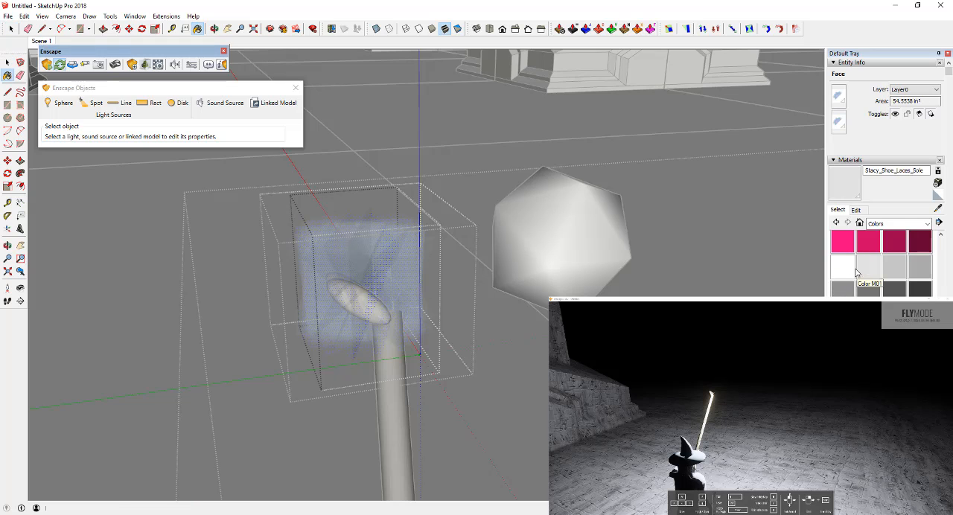
left_click(372, 249)
left_click(388, 262)
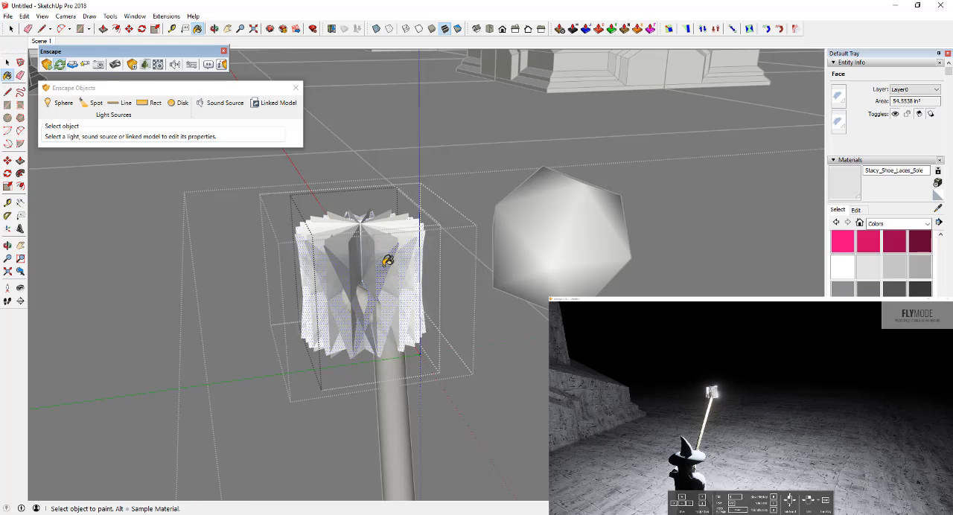
left_click(396, 264)
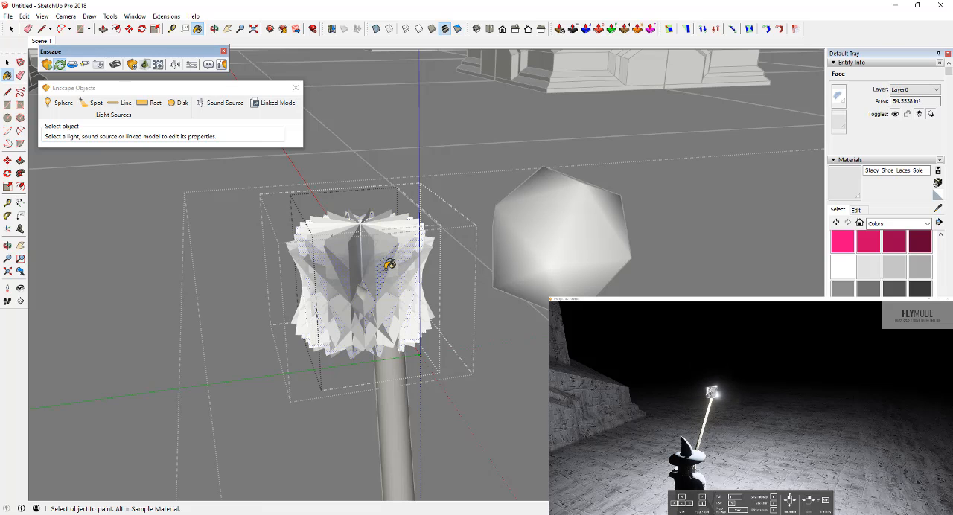
key("space")
key("Escape")
key("Escape")
key("Escape")
key("Escape")
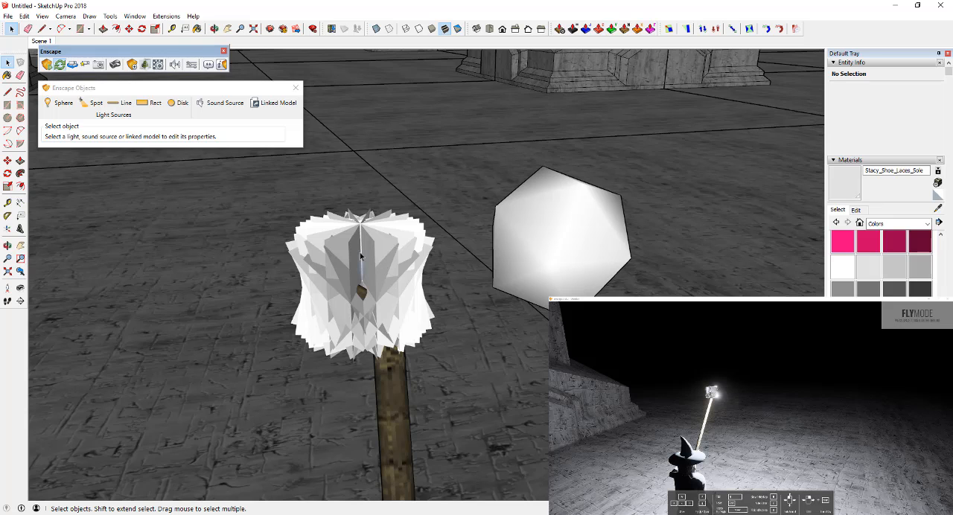
Step: Open the Enscape material settings, list the In Model materials and sample the rope material from the staff's tip
scroll(376, 261, "up", 3)
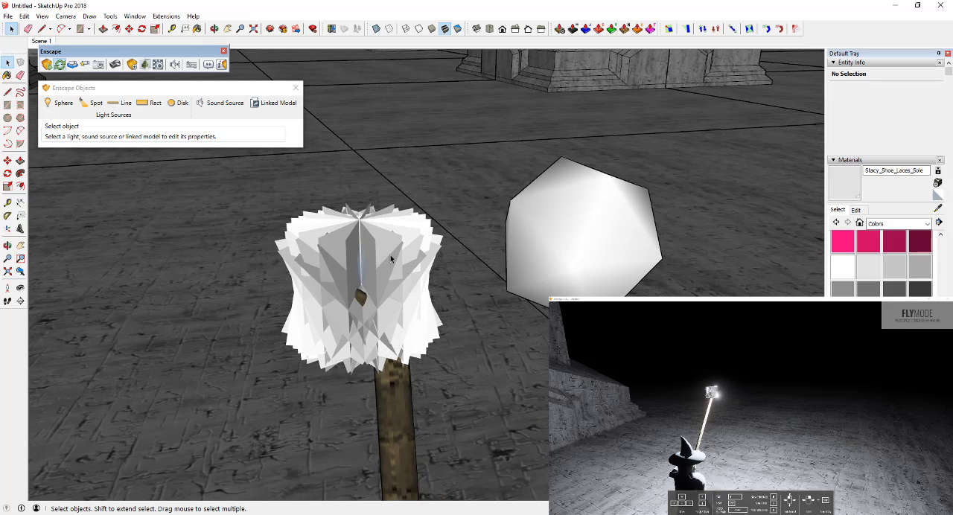
scroll(389, 260, "up", 2)
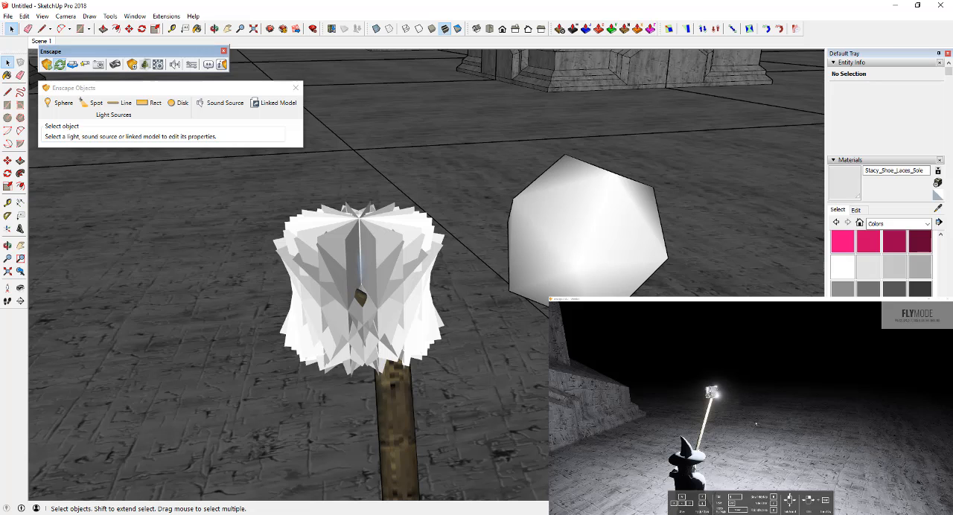
mouse_move(719, 395)
right_mouse_down()
mouse_move(678, 401)
mouse_move(756, 399)
mouse_move(733, 399)
right_mouse_up()
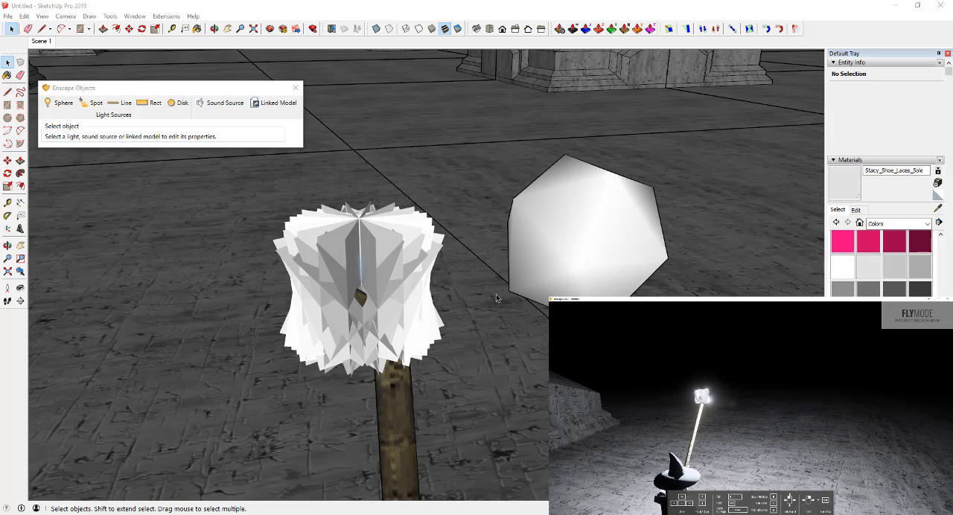
left_click(373, 269)
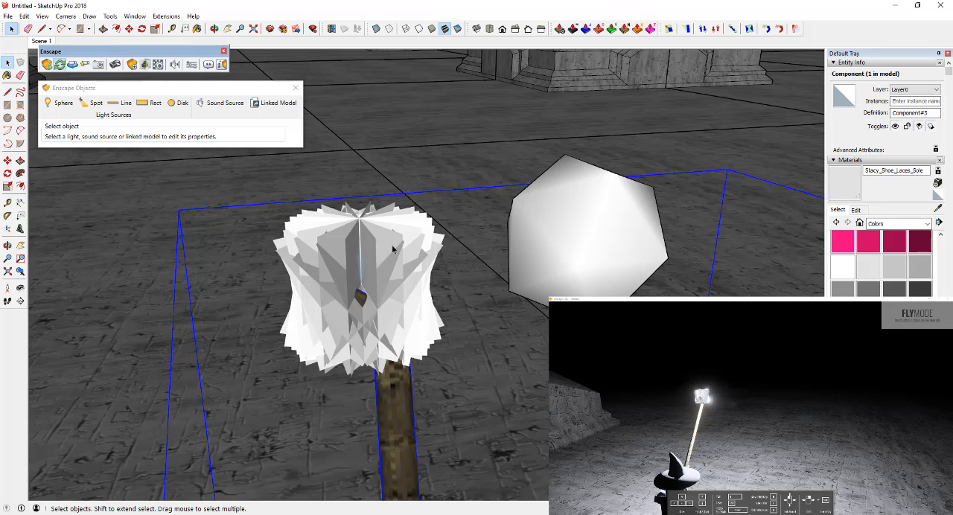
left_click(158, 65)
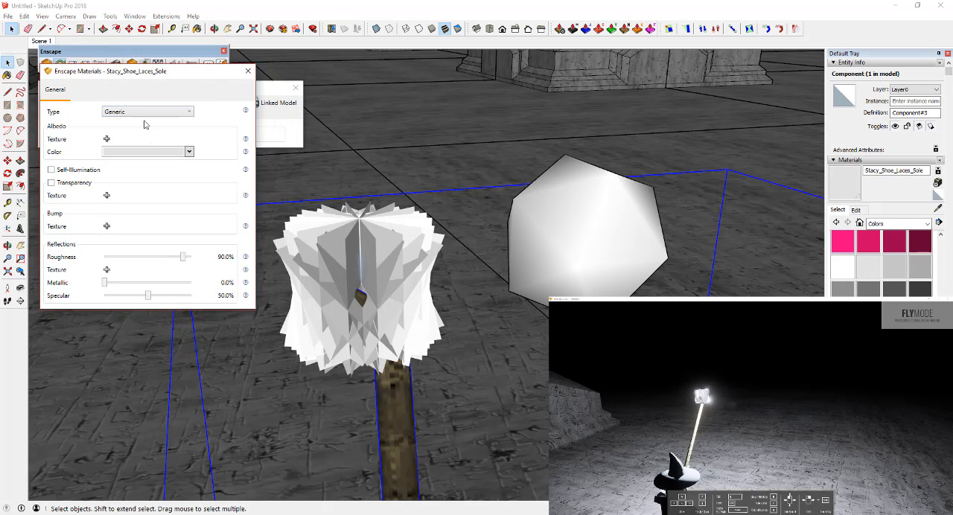
left_click(894, 224)
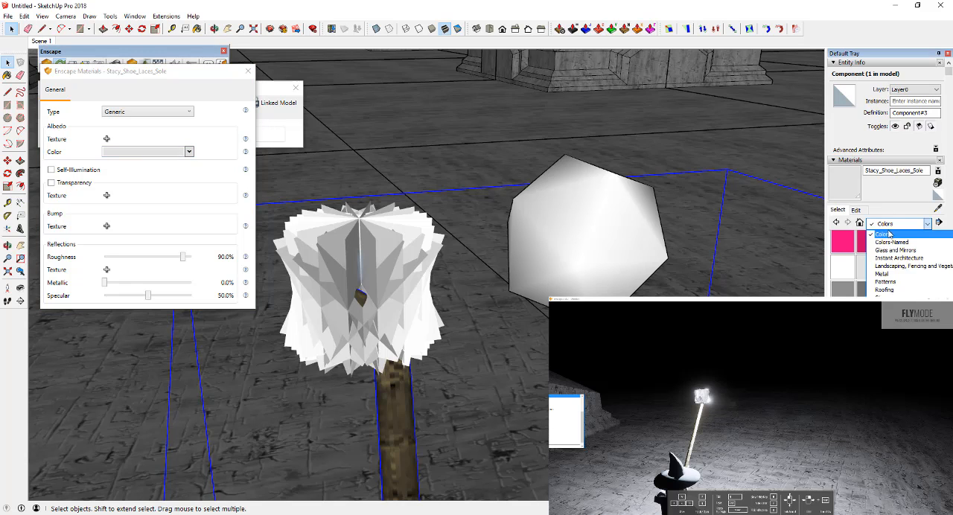
scroll(901, 236, "up", 1)
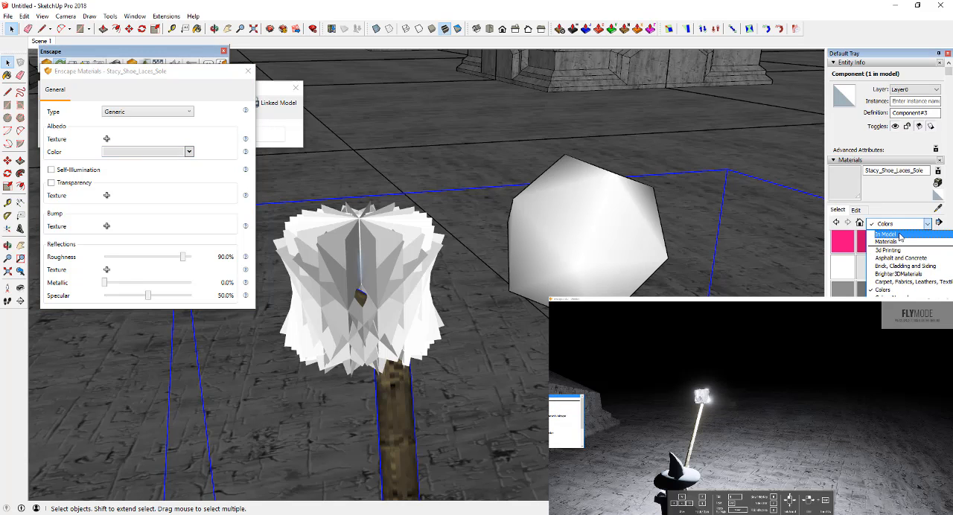
left_click(901, 236)
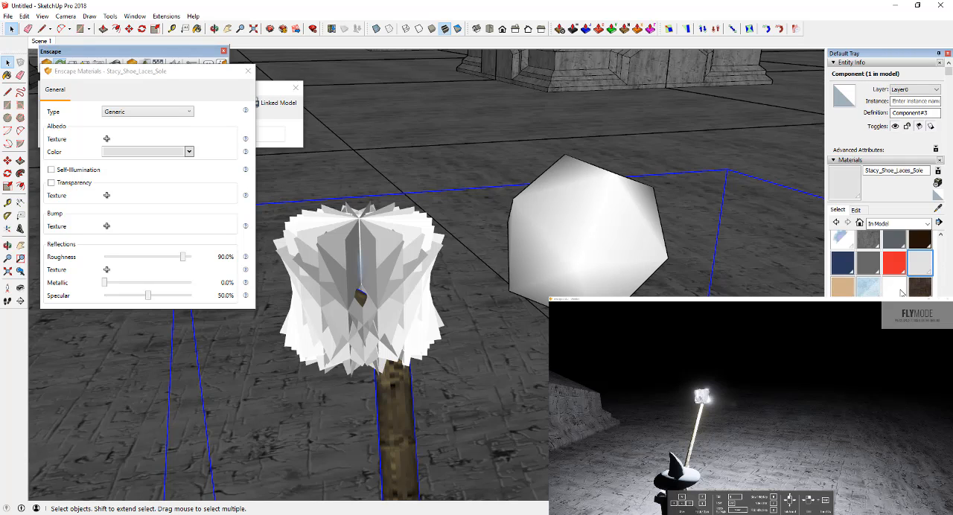
left_click(937, 210)
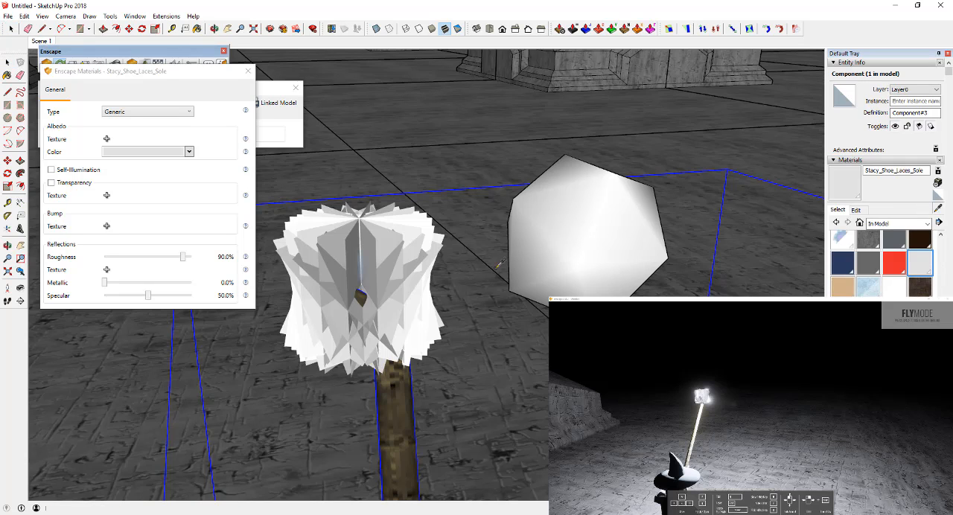
left_click(395, 240)
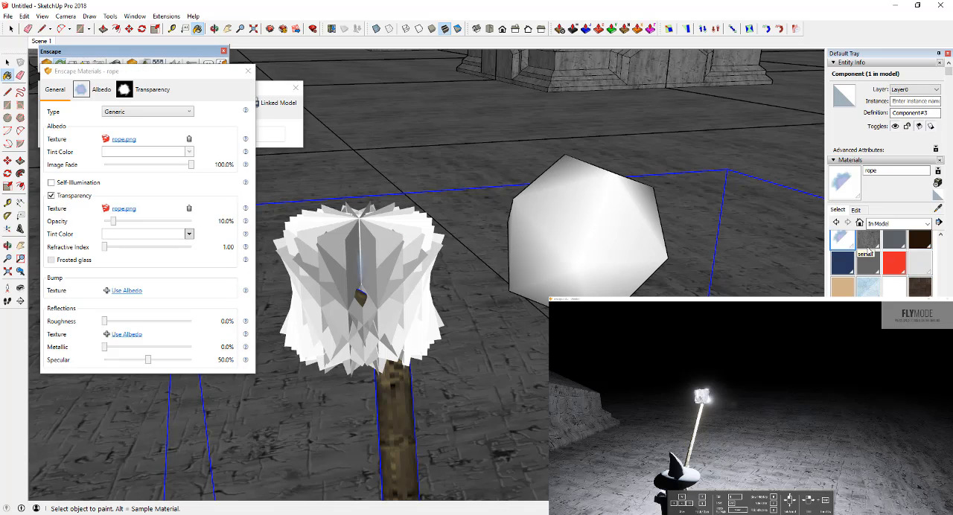
Step: Sample the Stacy_Shoe_Laces_Sole material from the staff's tip and turn on its self-illumination
key("alt")
left_click(937, 210)
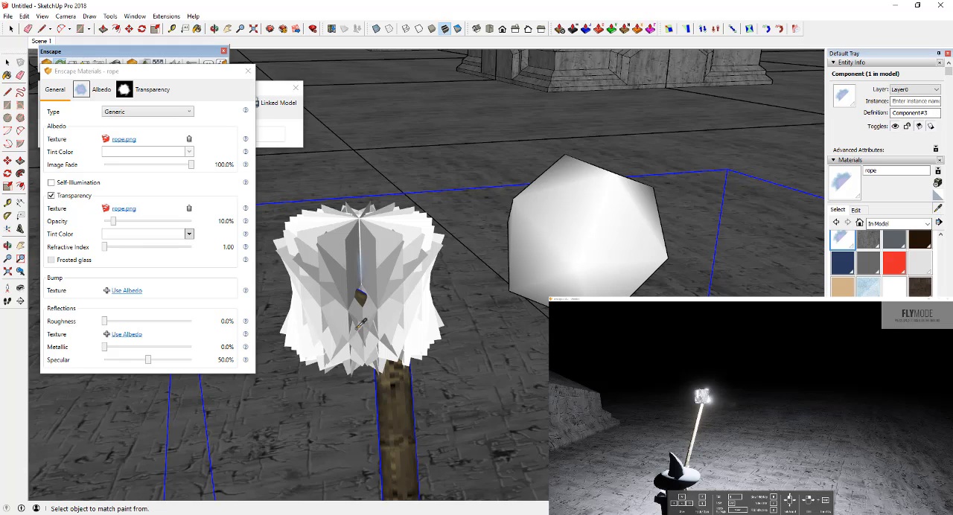
left_click(396, 306)
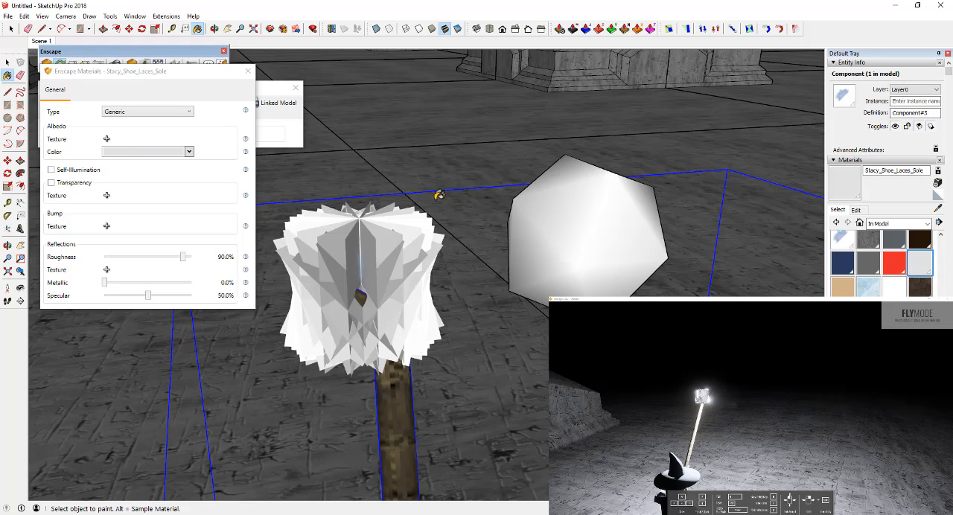
left_click(51, 171)
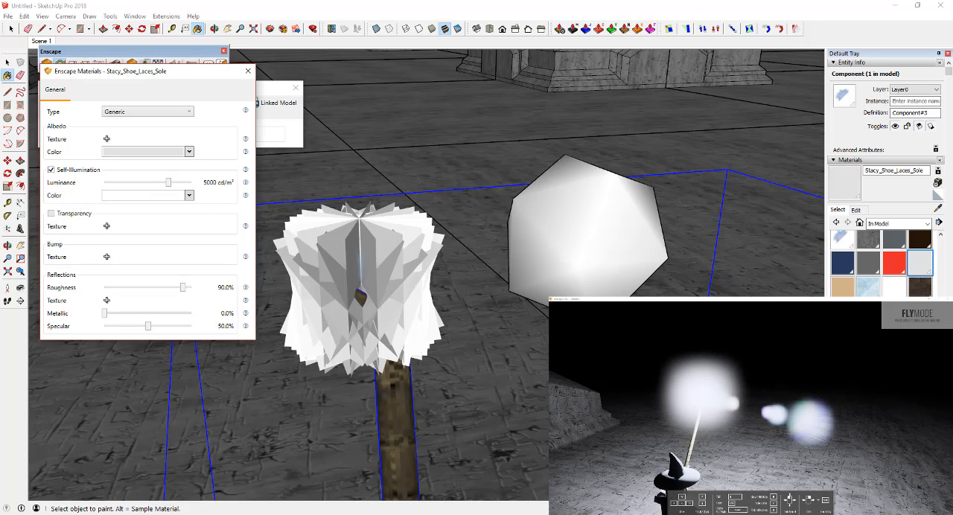
Step: Check the staff-tip glow in the Enscape render and set the material's self-illumination luminance to 2126 cd/m²
right_click_drag(685, 417, 812, 410)
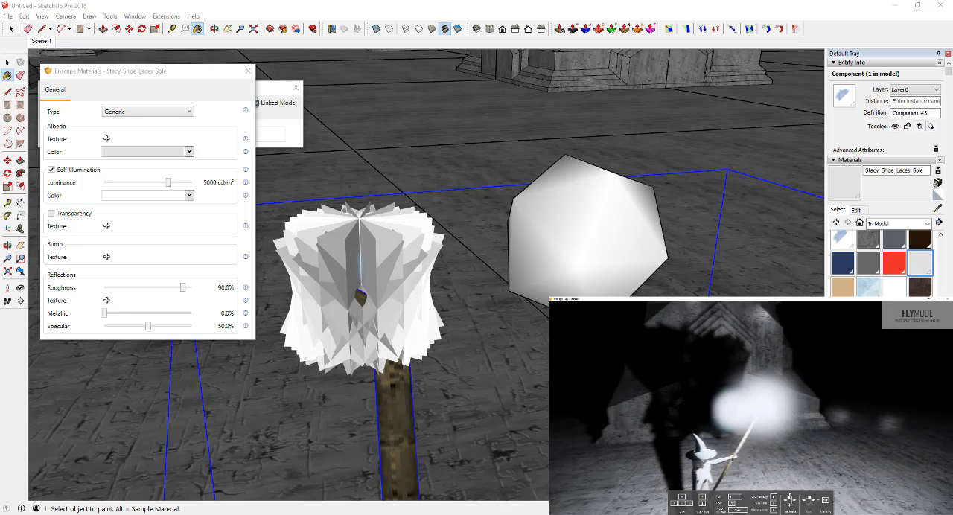
right_click_drag(753, 410, 853, 409)
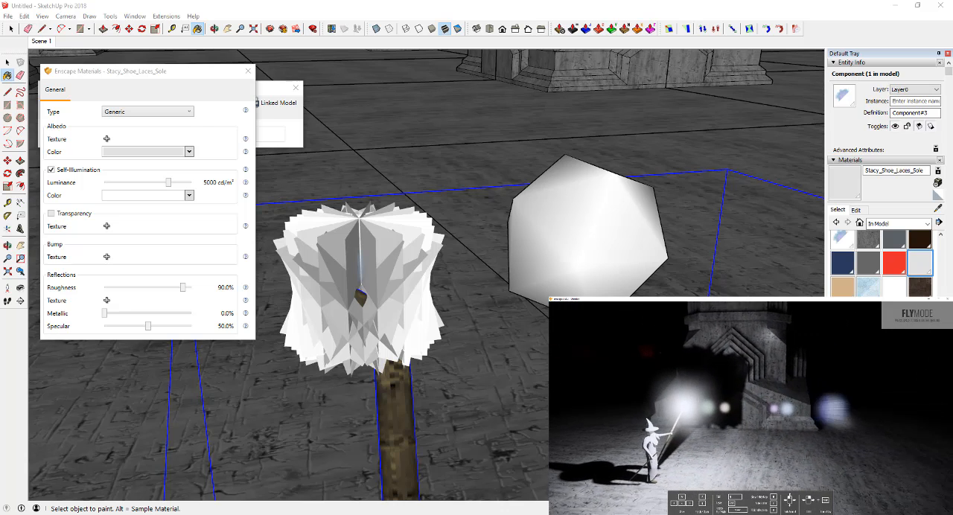
mouse_move(683, 406)
right_mouse_down()
mouse_move(696, 418)
mouse_move(676, 391)
right_mouse_up()
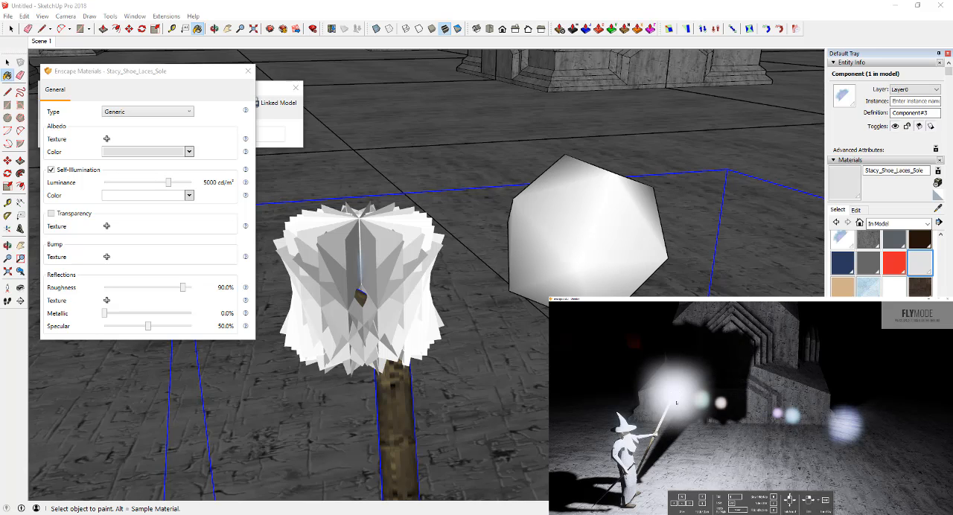
right_click_drag(677, 403, 687, 400)
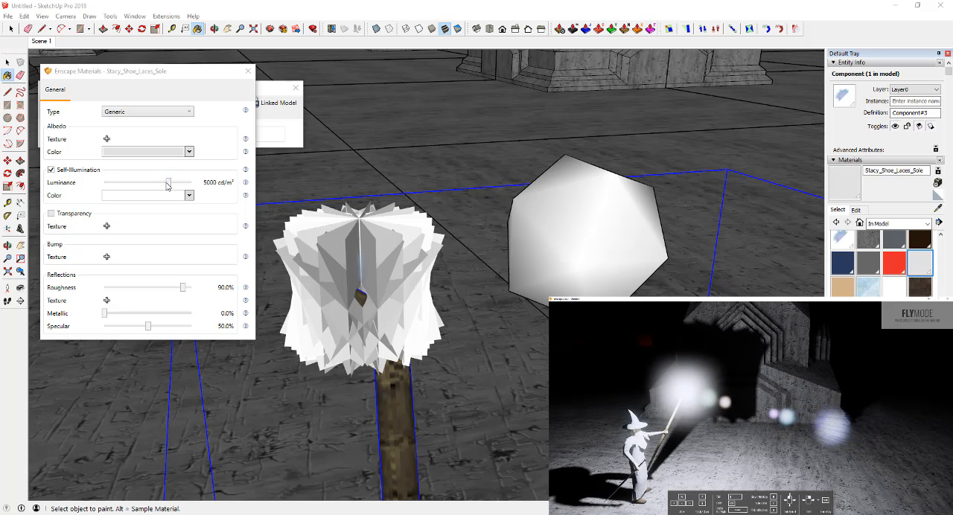
mouse_move(168, 185)
left_mouse_down()
mouse_move(126, 189)
mouse_move(179, 179)
mouse_move(161, 182)
left_mouse_up()
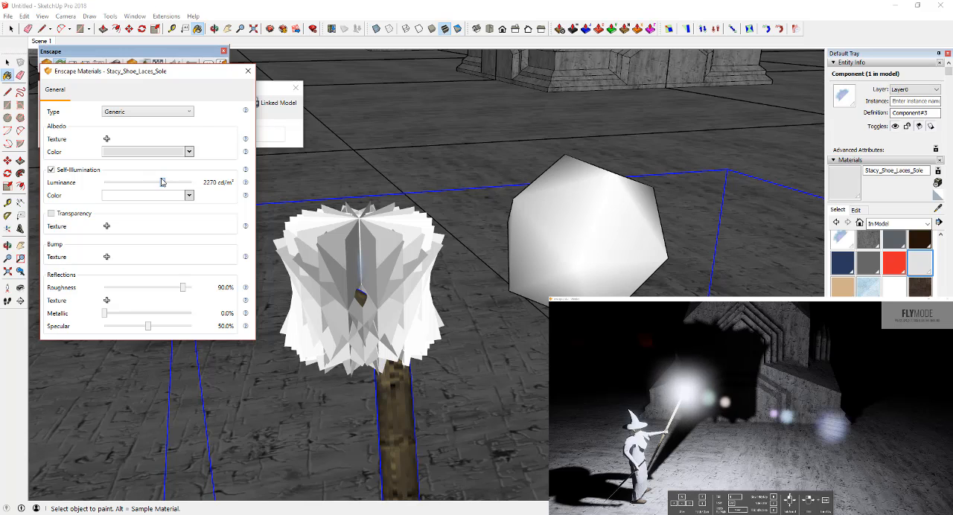
Step: Examine the staff-tip glow and Gandalf's shadow in the Enscape render from farther back between the columns
mouse_move(745, 406)
right_mouse_down()
mouse_move(886, 406)
mouse_move(868, 395)
mouse_move(704, 407)
right_mouse_up()
key("s")
left_click_drag(704, 408, 692, 406)
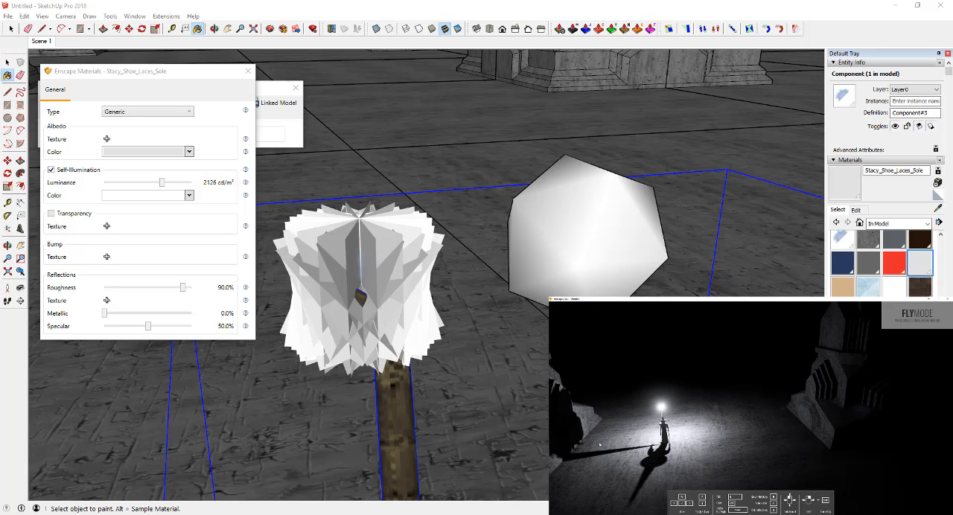
left_click_drag(599, 445, 606, 387)
left_click_drag(624, 412, 648, 412)
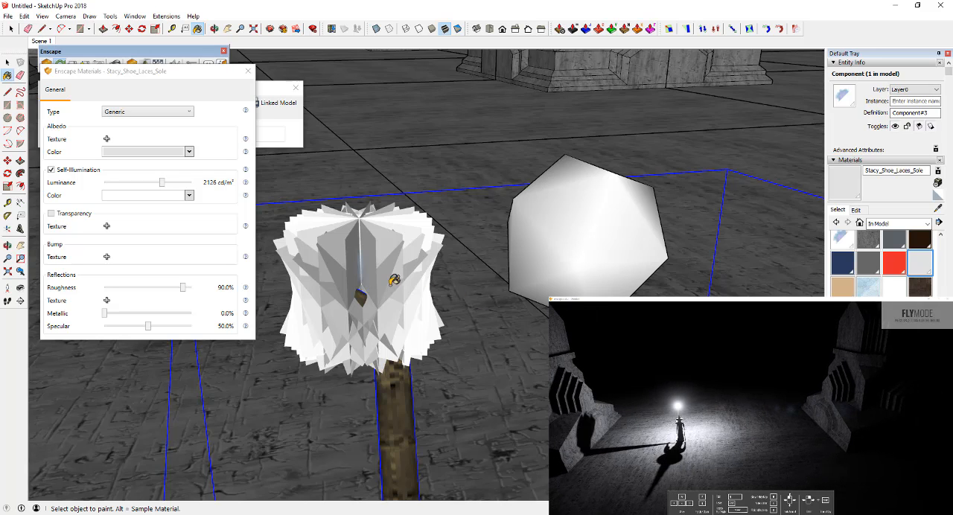
key("space")
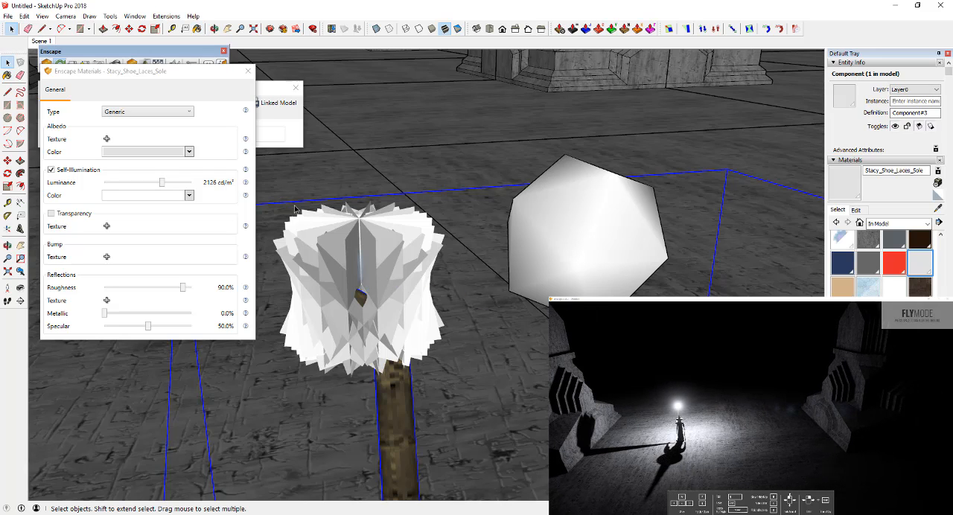
left_click_drag(253, 391, 241, 387)
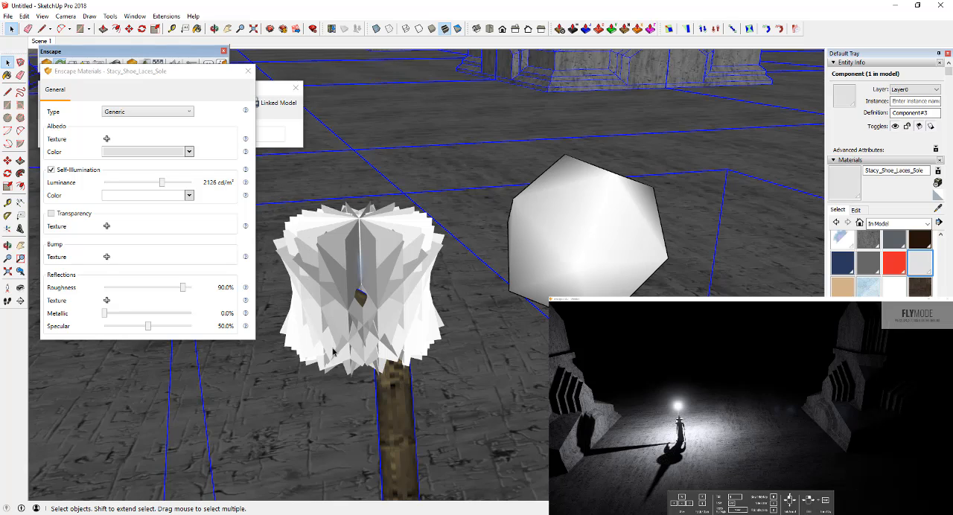
double_click(375, 266)
left_click(375, 266)
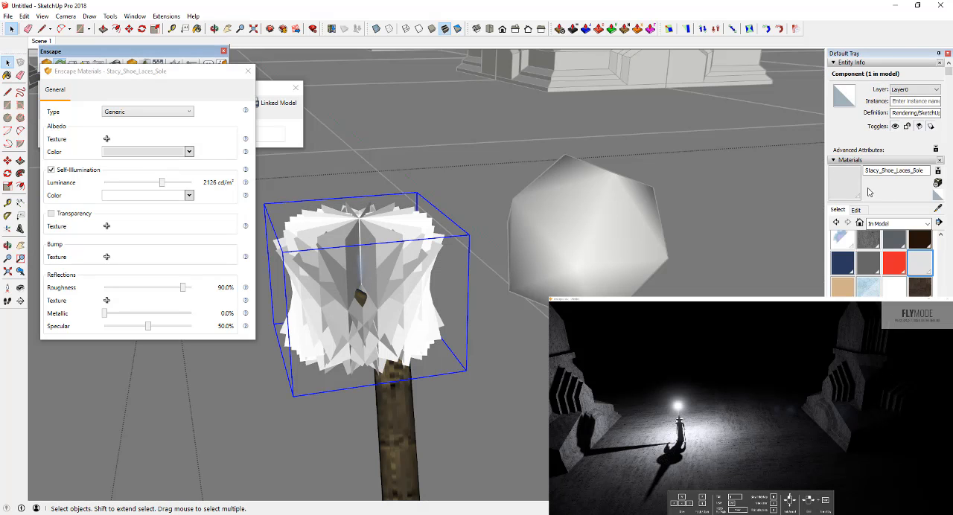
key("b")
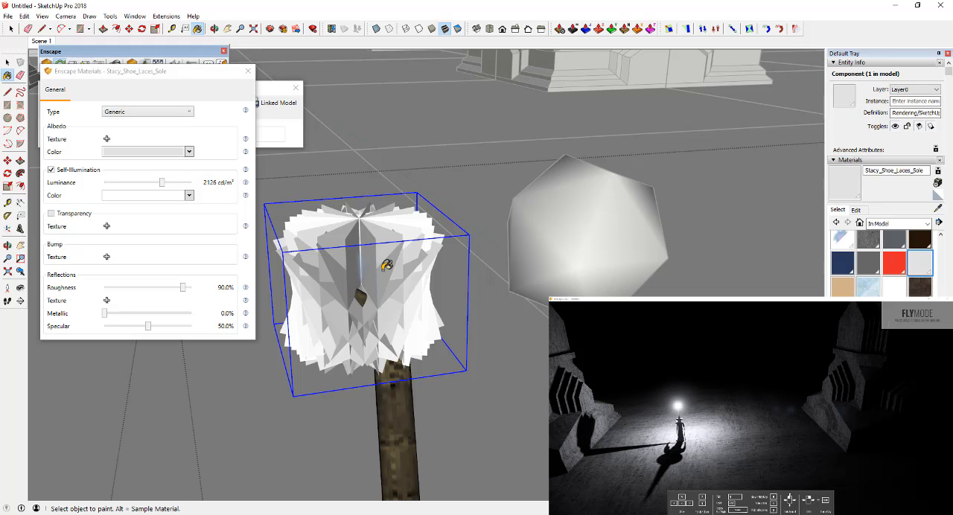
key("space")
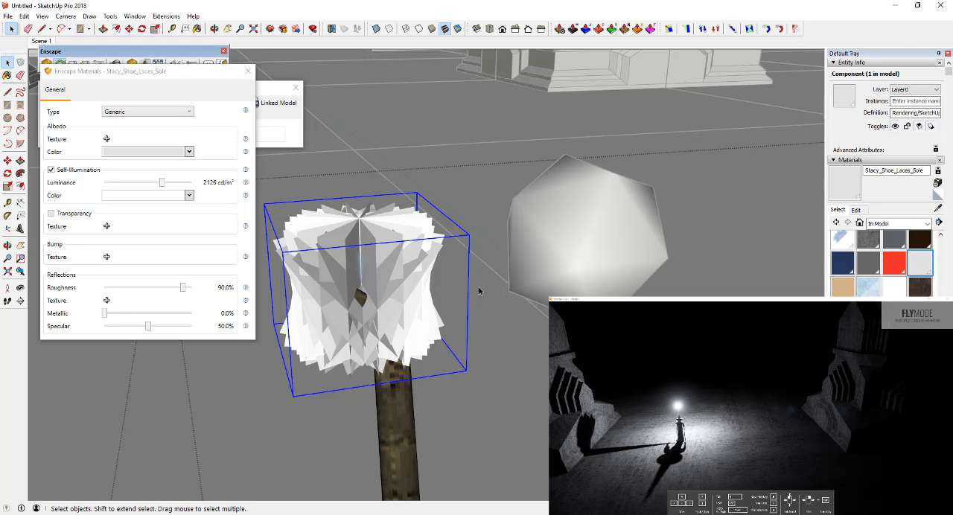
left_click(555, 262)
Step: Move the sphere light back to the staff's tip and raise it above the spiky glow shape
left_click(572, 257)
key("m")
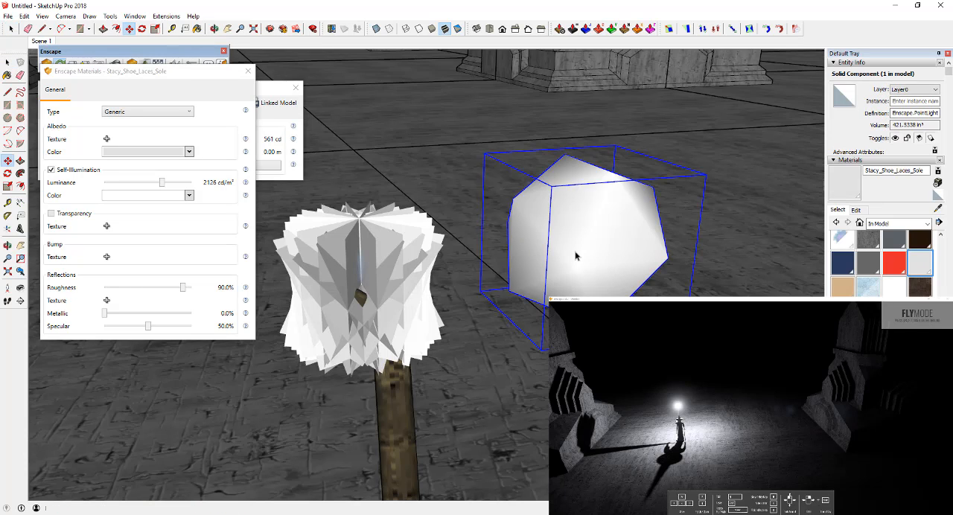
left_click(572, 257)
left_click(363, 271)
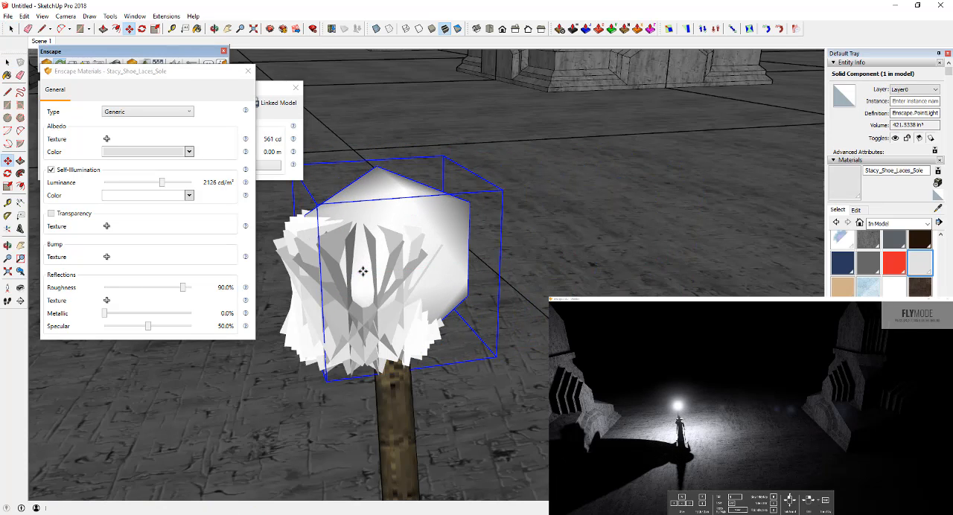
left_click(450, 257)
left_click(448, 171)
key("Delete")
key("ctrl+z")
key("space")
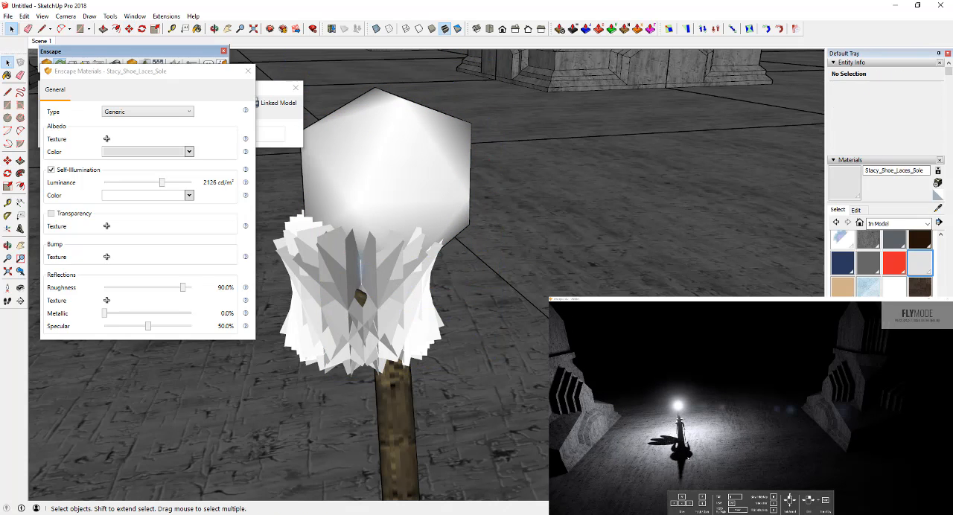
Step: Move the sphere light slightly again so it sits above the middle of the staff-tip glow shape
left_click(417, 177)
key("m")
left_click(406, 181)
left_click(403, 117)
left_click(417, 234)
left_click(398, 277)
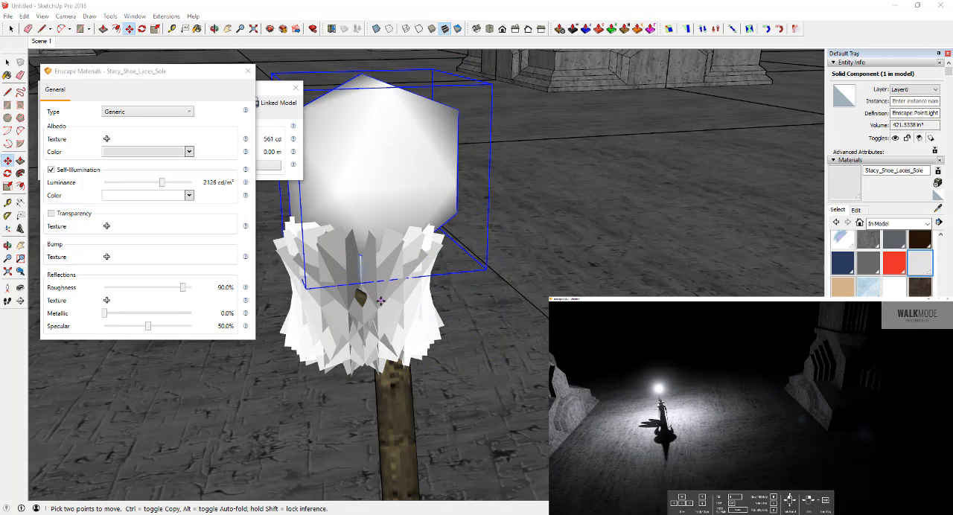
Step: Examine how the staff light falls on Gandalf and the surrounding columns in the Enscape render from several heights and distances
key("space")
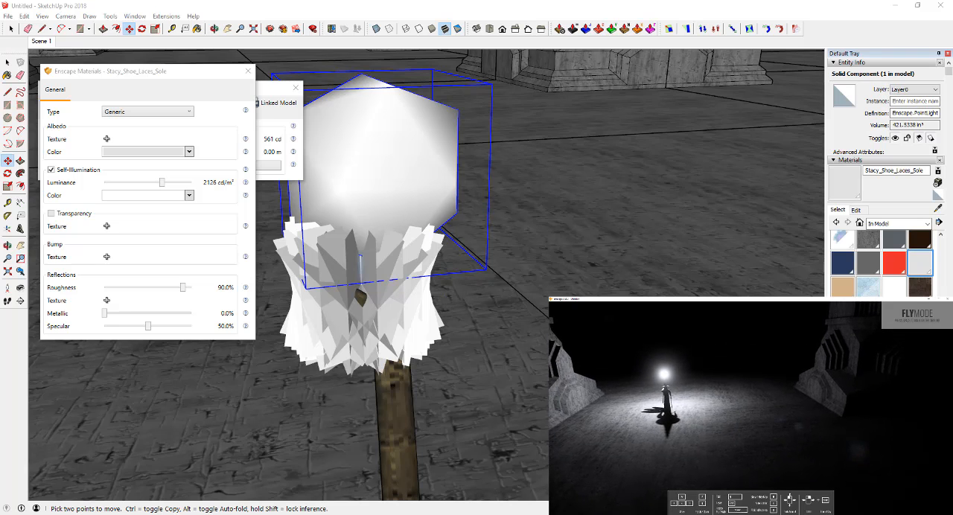
key("e")
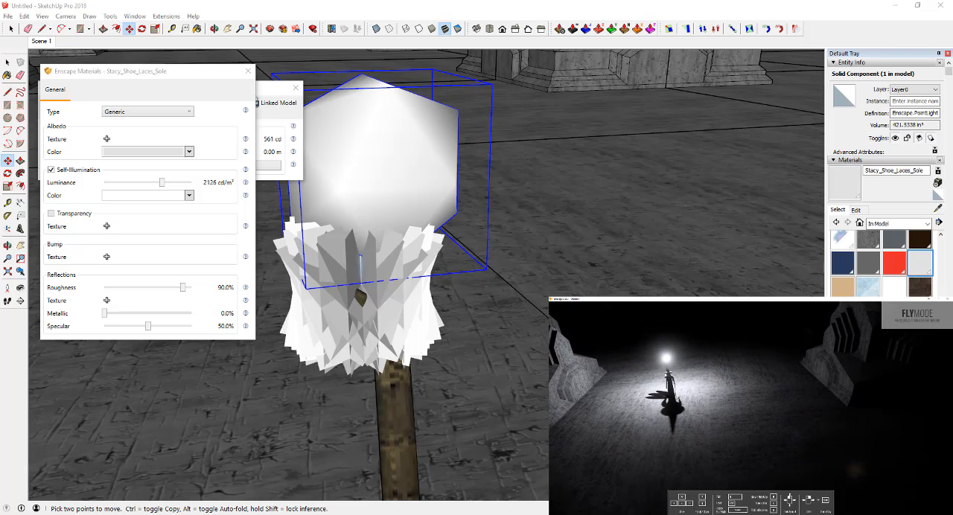
key("q")
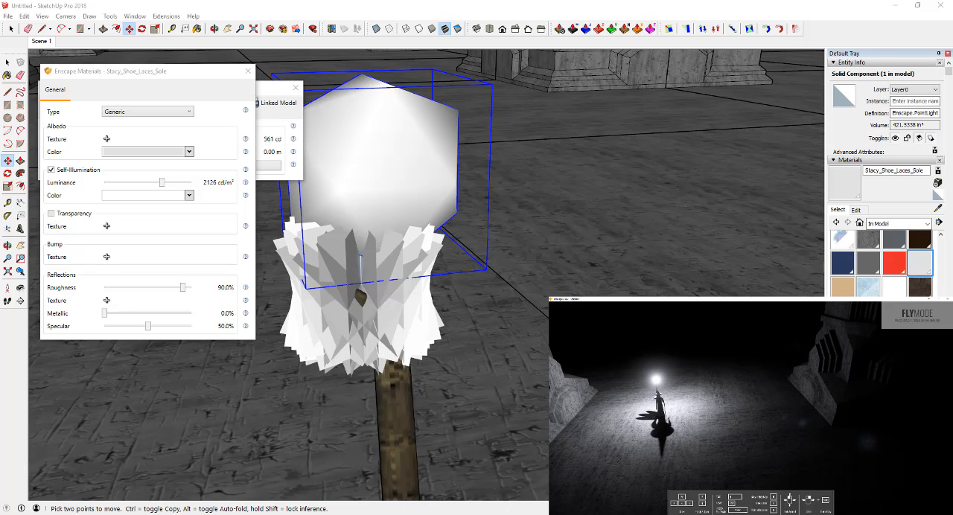
key("q")
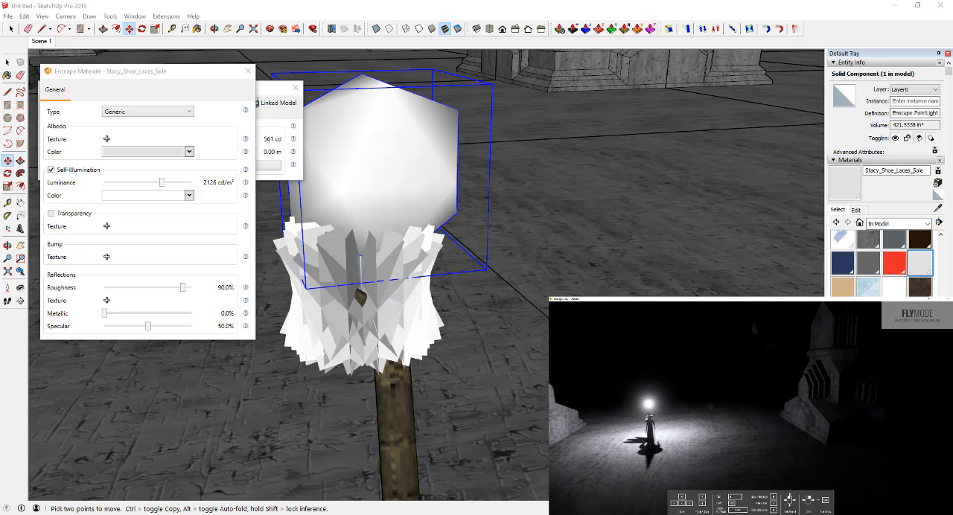
key("w")
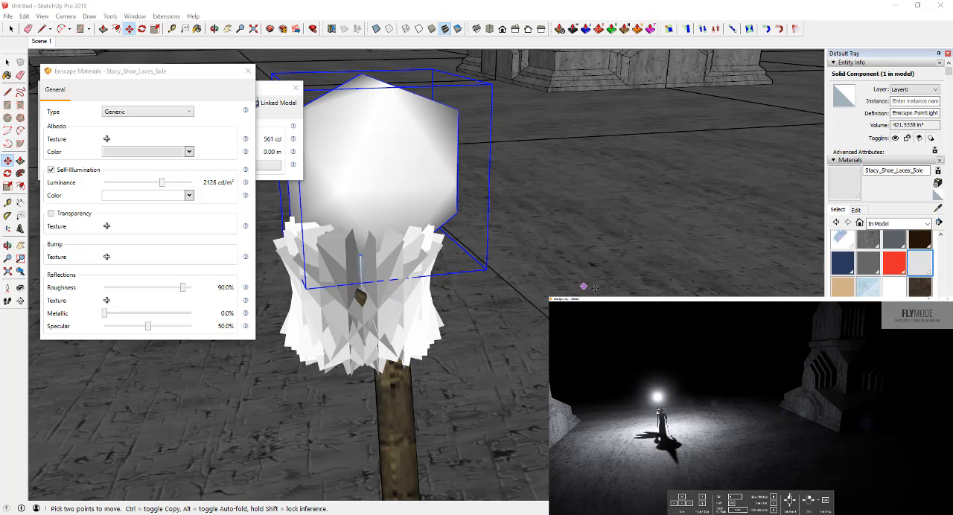
left_click_drag(721, 411, 808, 281)
key("s")
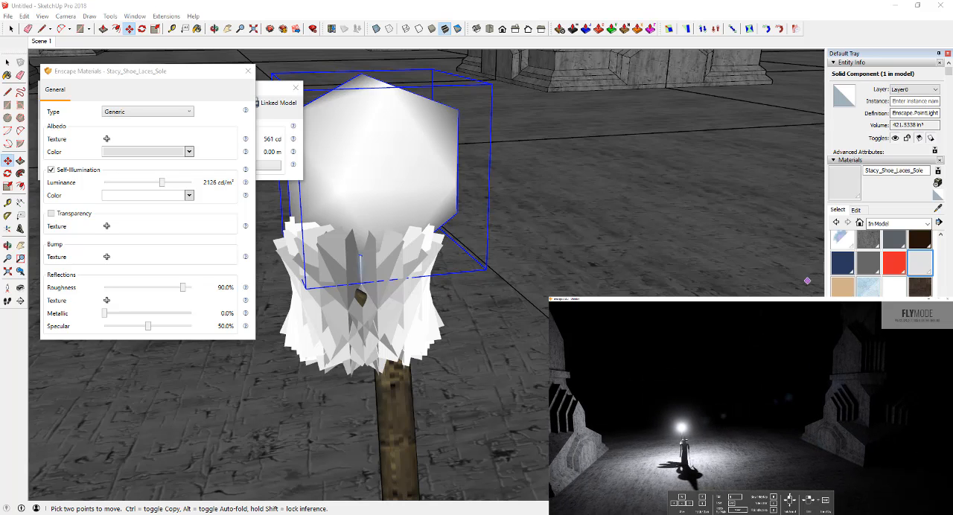
key("s")
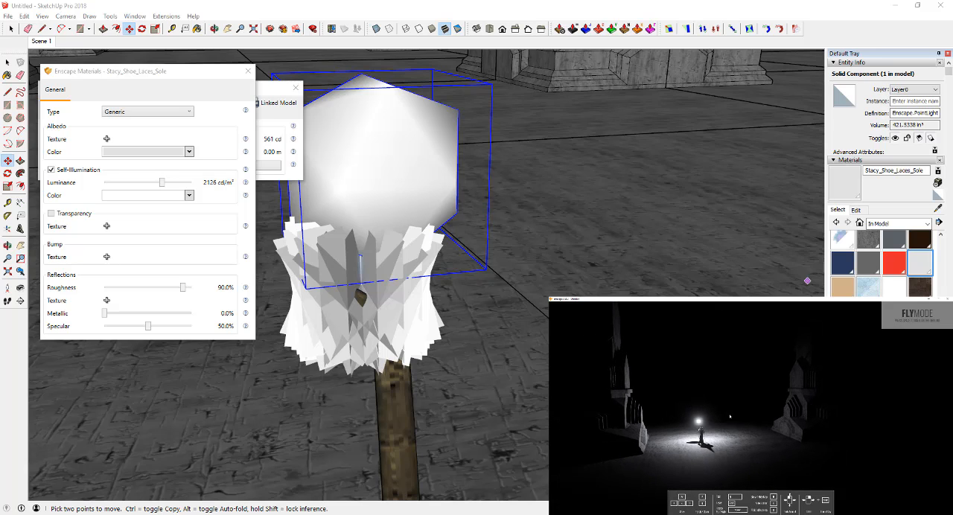
mouse_move(759, 430)
left_mouse_down()
mouse_move(716, 427)
mouse_move(733, 426)
left_mouse_up()
key("w")
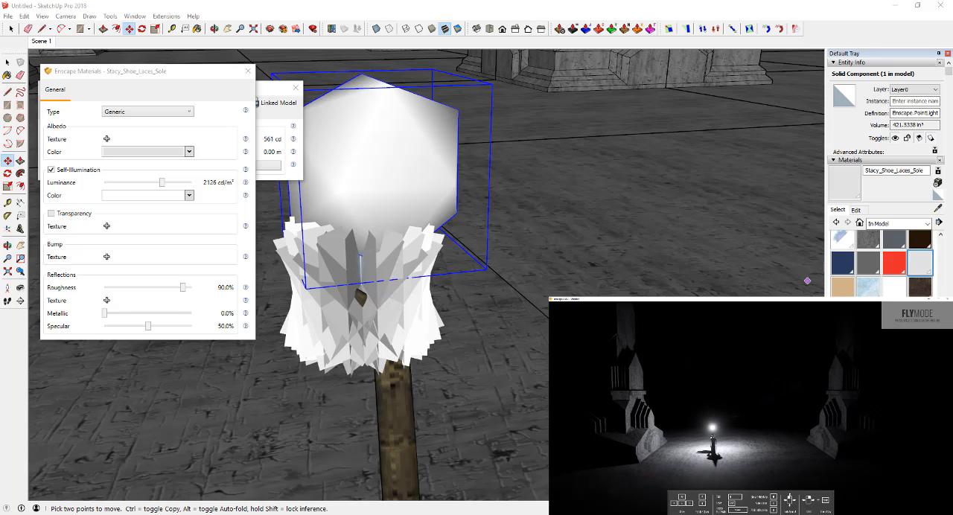
key("w")
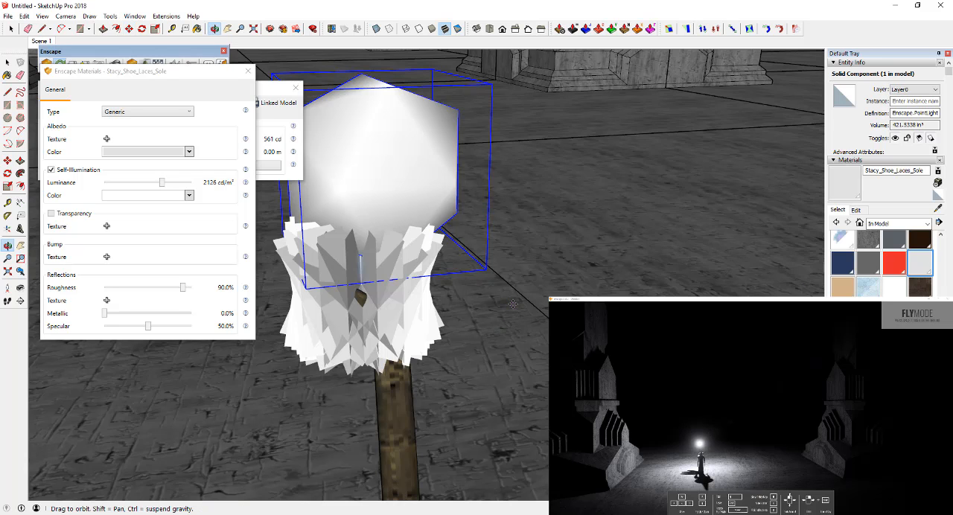
Step: Close the Enscape settings of the Stacy_Shoe_Laces_Sole material
scroll(514, 308, "down", 10)
scroll(503, 311, "up", 10)
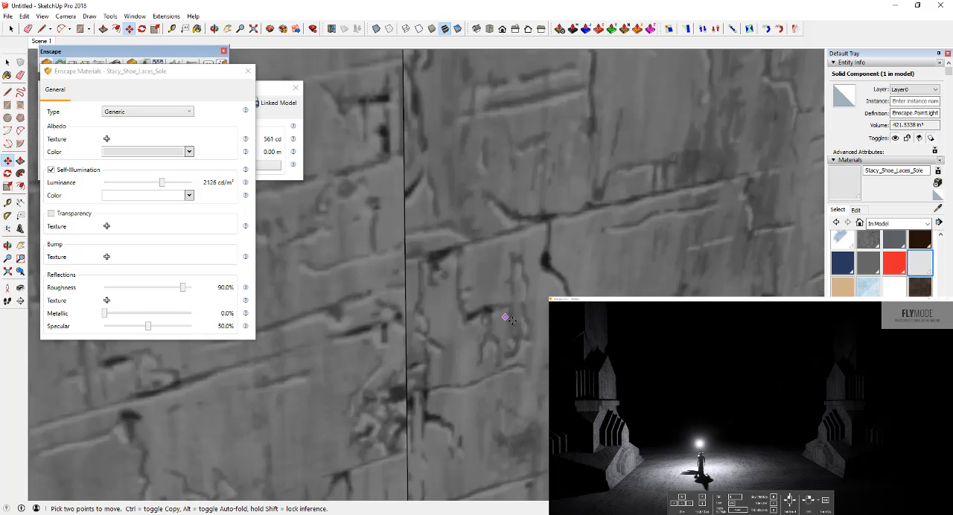
scroll(463, 286, "down", 10)
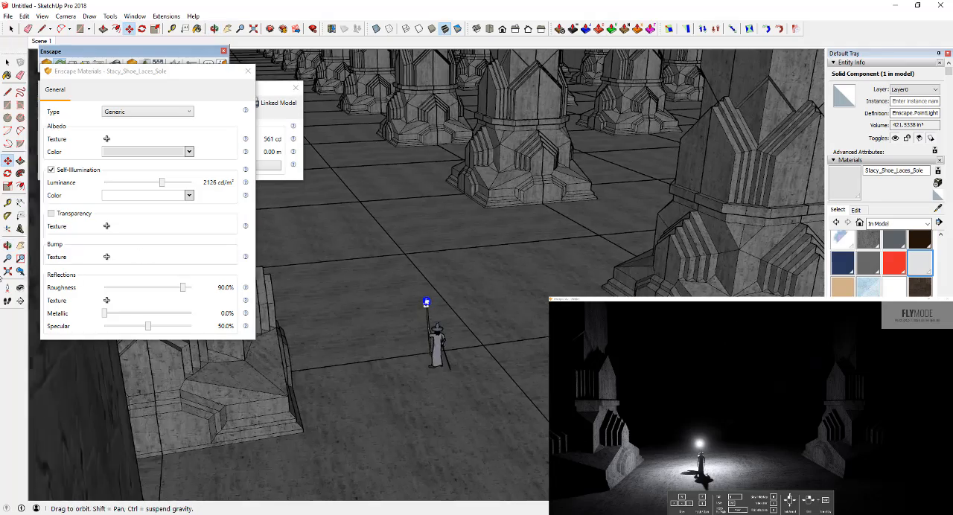
mouse_move(463, 286)
middle_mouse_down()
mouse_move(358, 264)
mouse_move(413, 268)
mouse_move(437, 170)
mouse_move(457, 225)
mouse_move(480, 221)
mouse_move(475, 237)
middle_mouse_up()
scroll(490, 216, "down", 3)
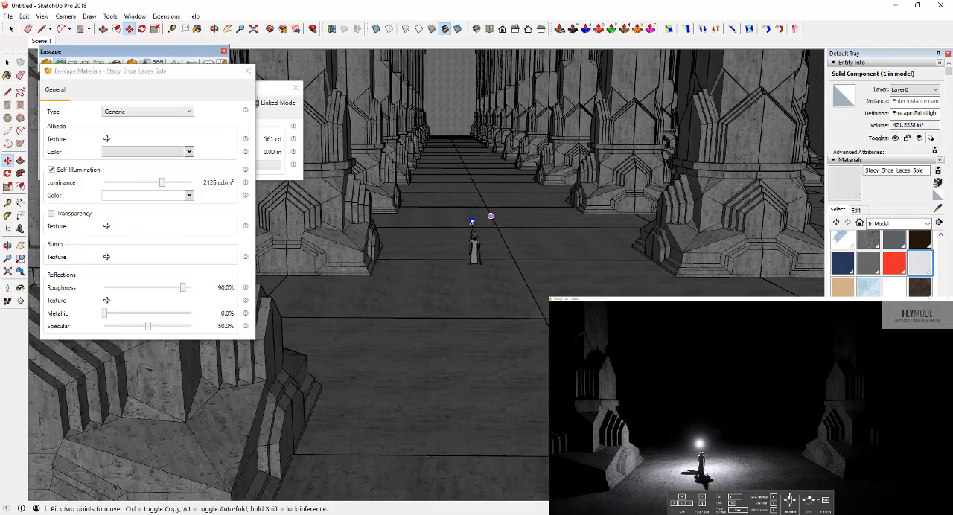
scroll(534, 123, "up", 4)
scroll(498, 124, "up", 3)
middle_click_drag(505, 149, 446, 160)
left_click(248, 71)
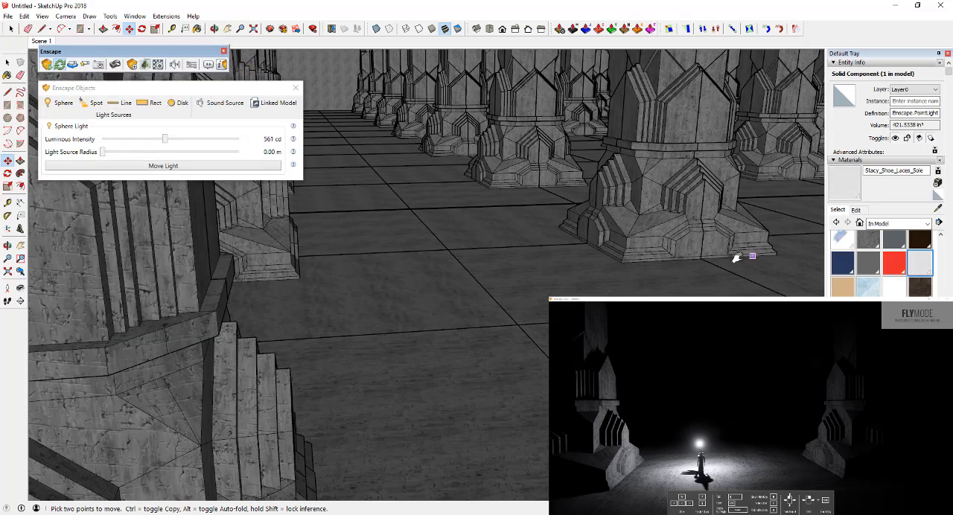
Step: Draw an upright rectangle about 52' by 34' across the gap between two columns near the hall's end wall
middle_click_drag(738, 256, 356, 271)
key("space")
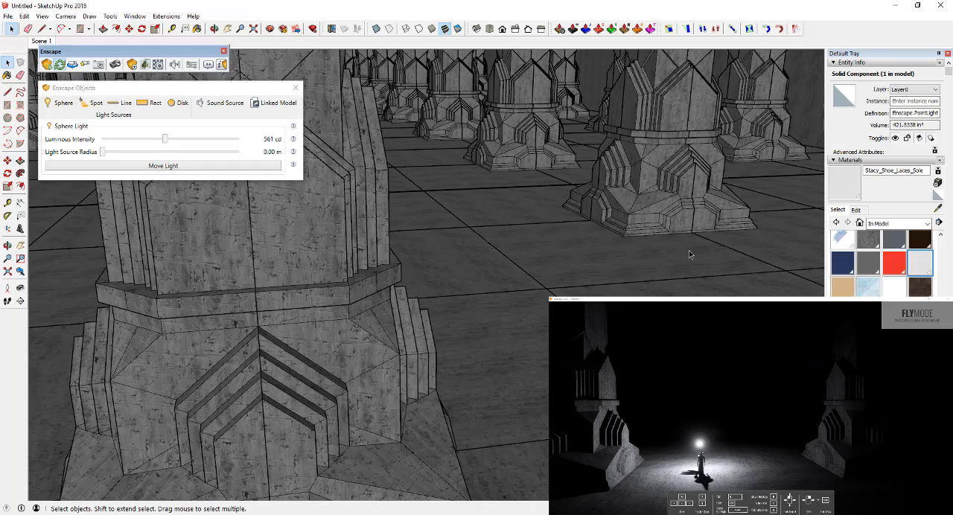
middle_click_drag(693, 254, 537, 240)
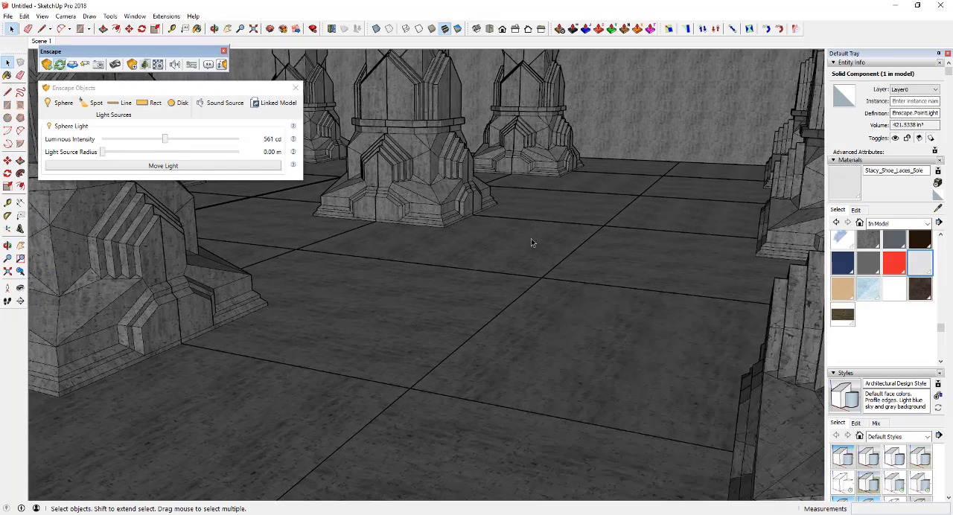
key("r")
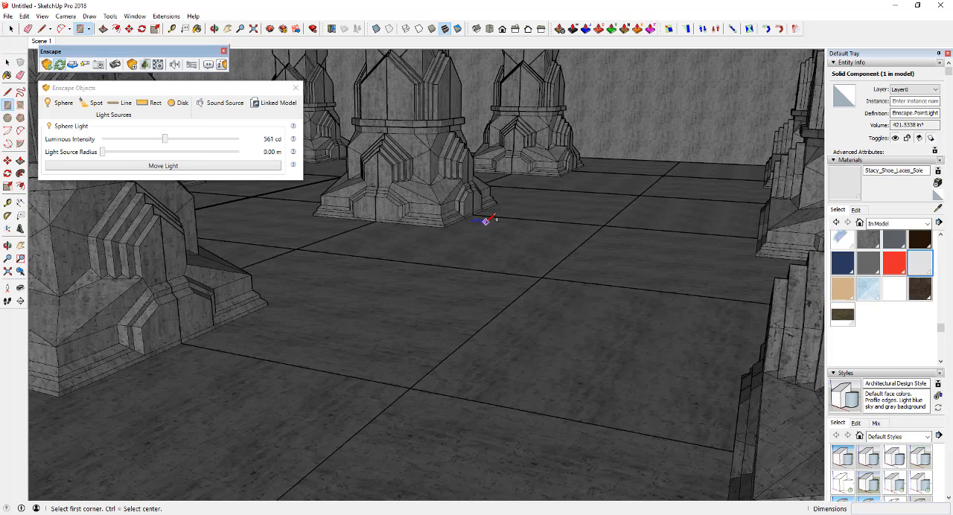
left_click(477, 221)
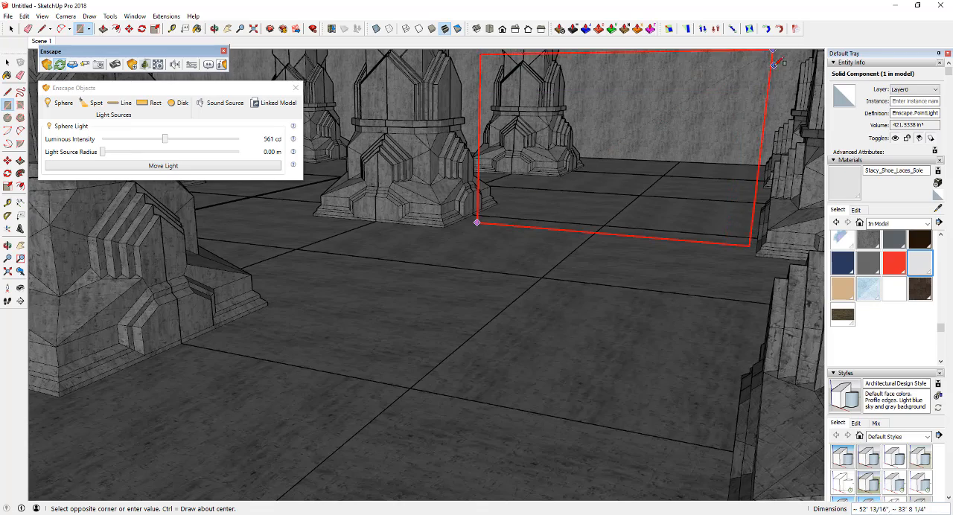
left_click(775, 62)
key("space")
Step: Paint the upright rectangle with the orange Color B05 from the Colors collection
middle_click_drag(662, 292, 635, 350)
left_click(928, 223)
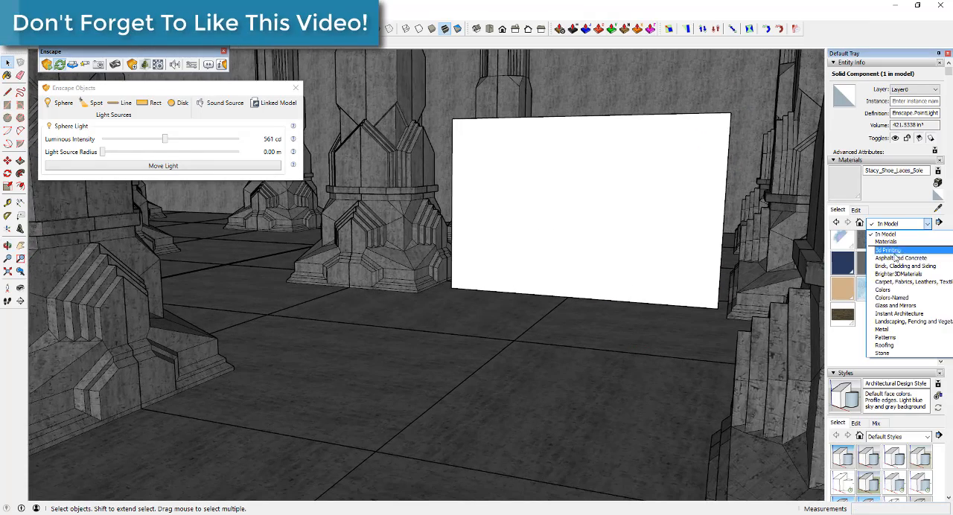
left_click(898, 290)
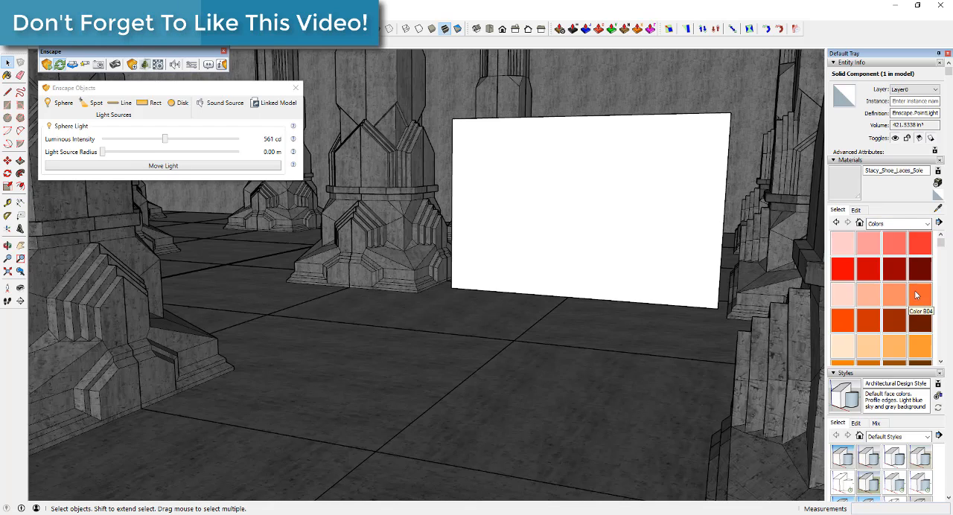
left_click(843, 321)
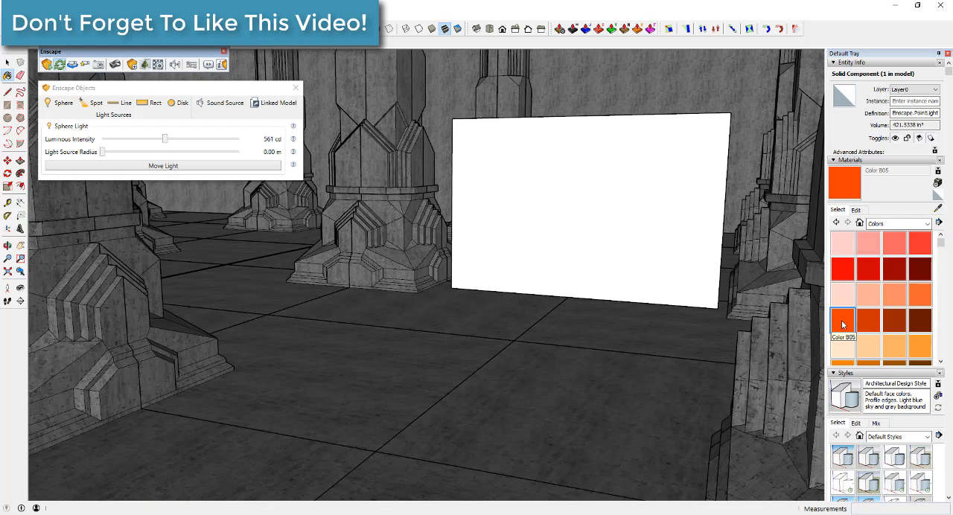
left_click(636, 207)
key("space")
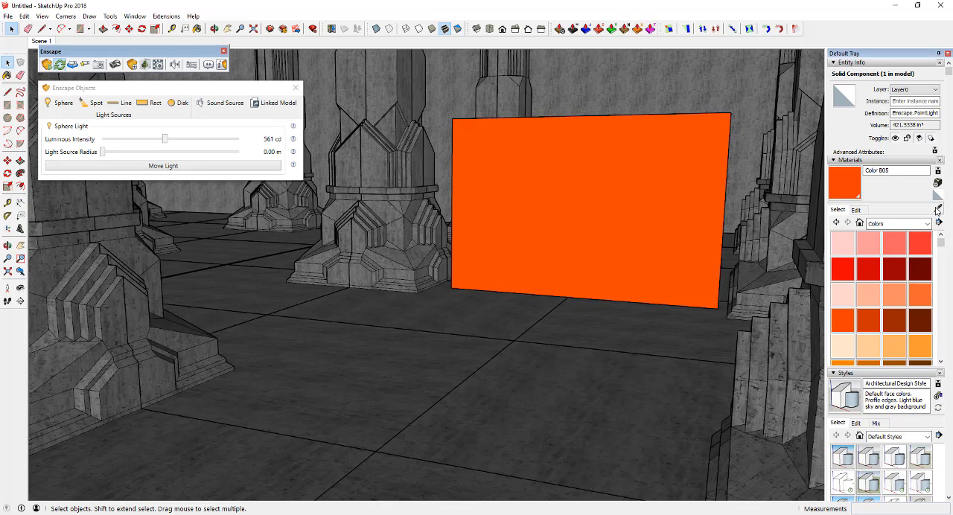
Step: Turn on self-illumination for the Color B05 material in its Enscape settings
key("b")
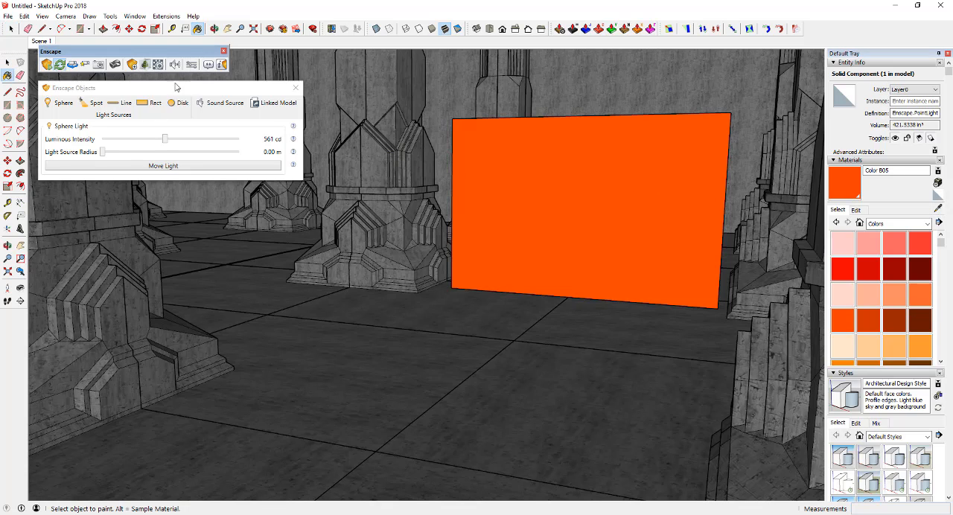
left_click(158, 65)
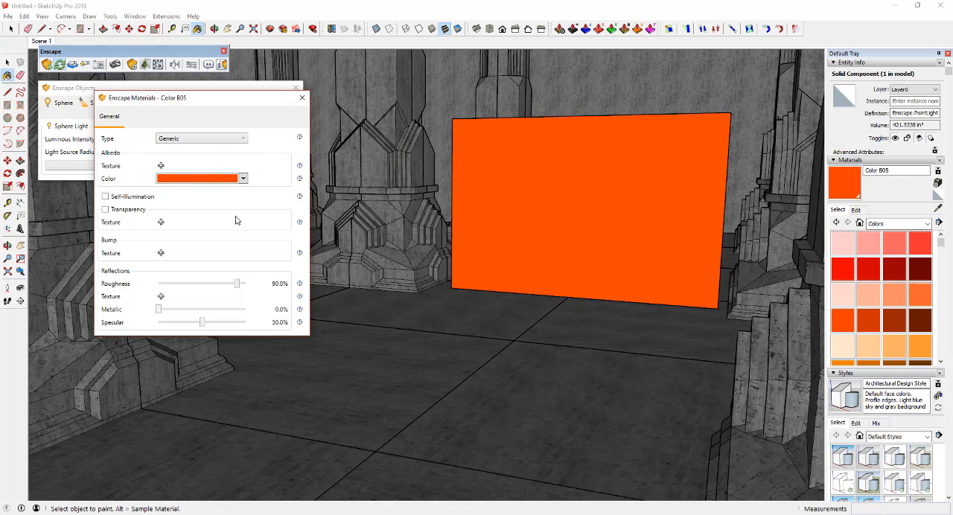
left_click(122, 198)
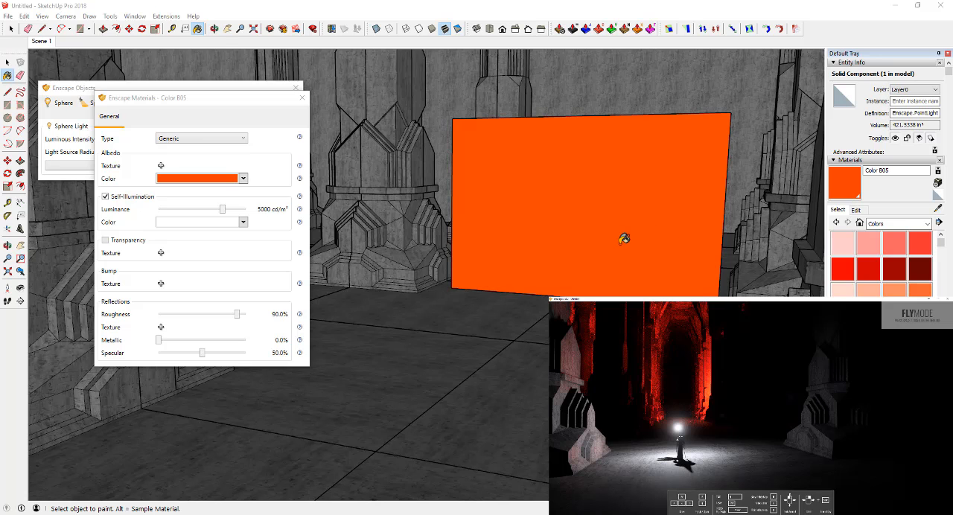
Step: Set the Color B05 self-illumination luminance to 26 cd/m² and move the material settings window slightly aside
middle_click_drag(624, 238, 616, 245)
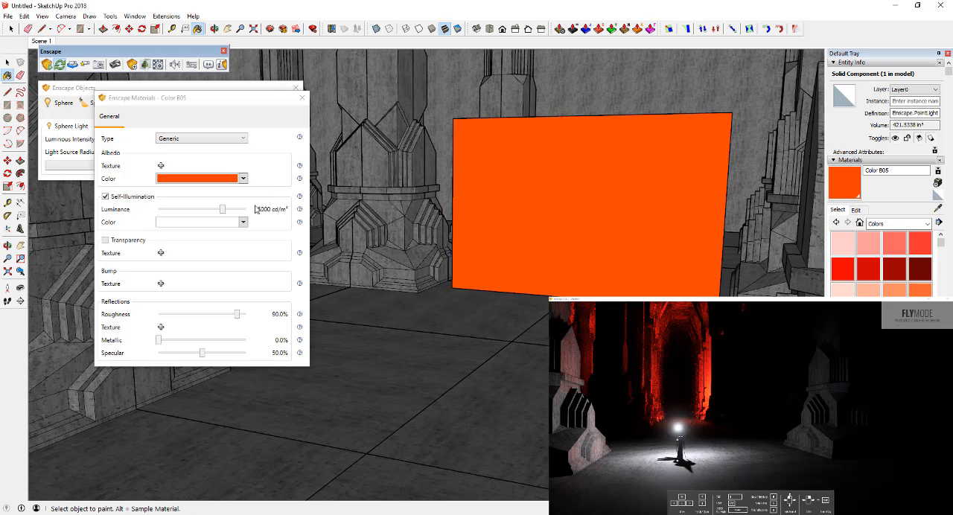
left_click_drag(221, 212, 210, 214)
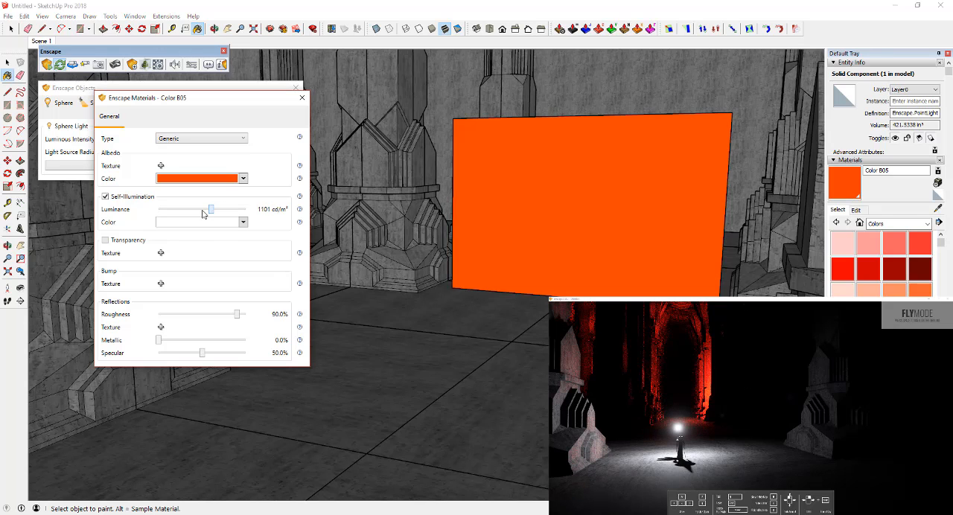
mouse_move(202, 214)
left_mouse_down()
mouse_move(167, 213)
mouse_move(183, 212)
left_mouse_up()
left_click_drag(239, 101, 243, 129)
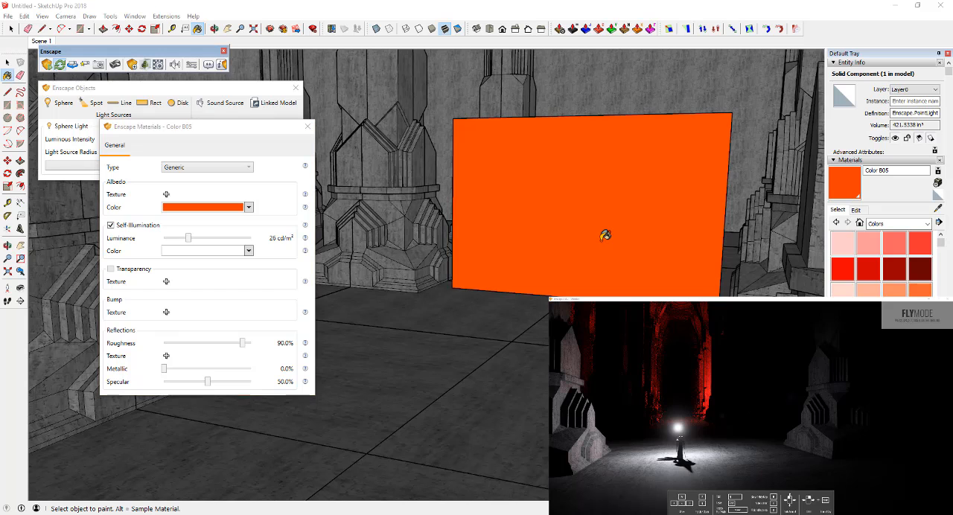
Step: Copy the orange panel sideways and repeat it as a row of evenly spaced panels between the columns
key("space")
left_click(601, 241)
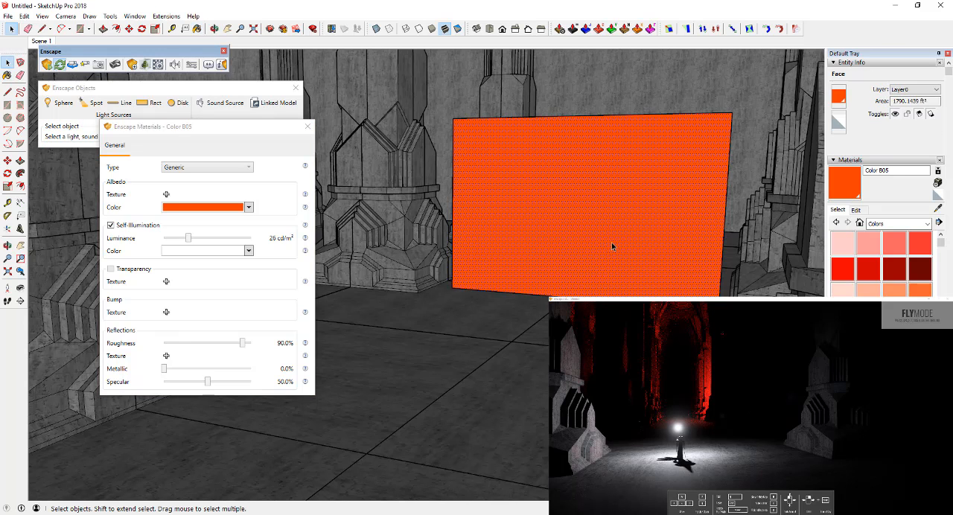
scroll(612, 242, "down", 2)
mouse_move(602, 242)
middle_mouse_down()
mouse_move(521, 237)
mouse_move(638, 277)
mouse_move(700, 283)
middle_mouse_up()
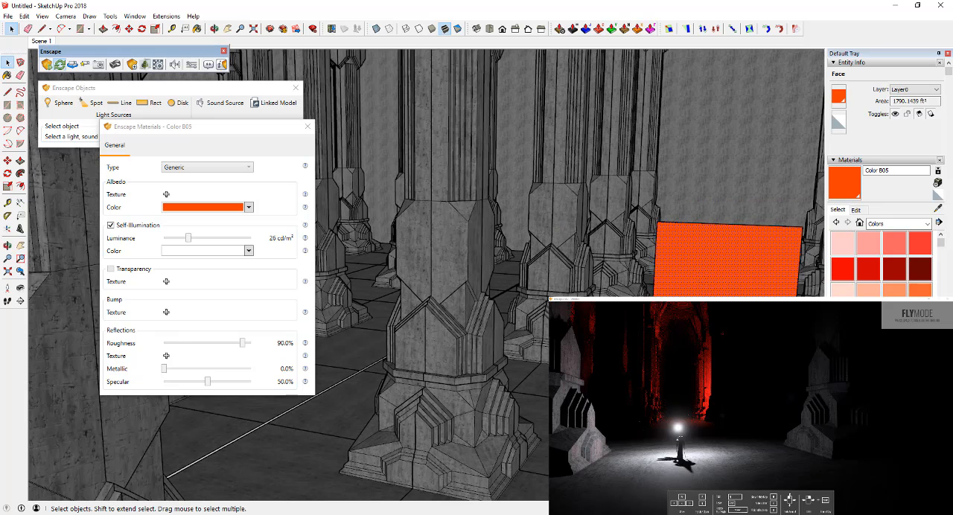
key("m")
key("ctrl")
left_click(698, 271)
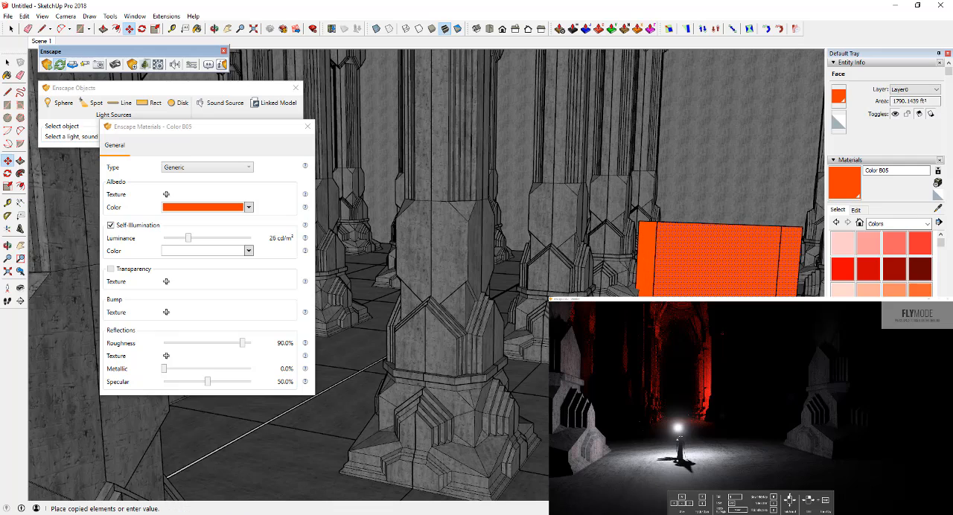
middle_click_drag(693, 263, 733, 266)
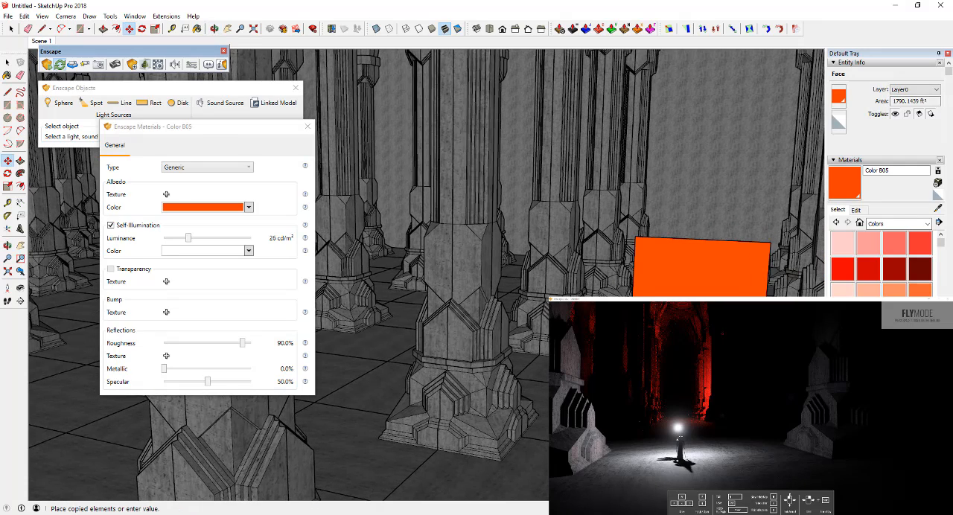
left_click(723, 266)
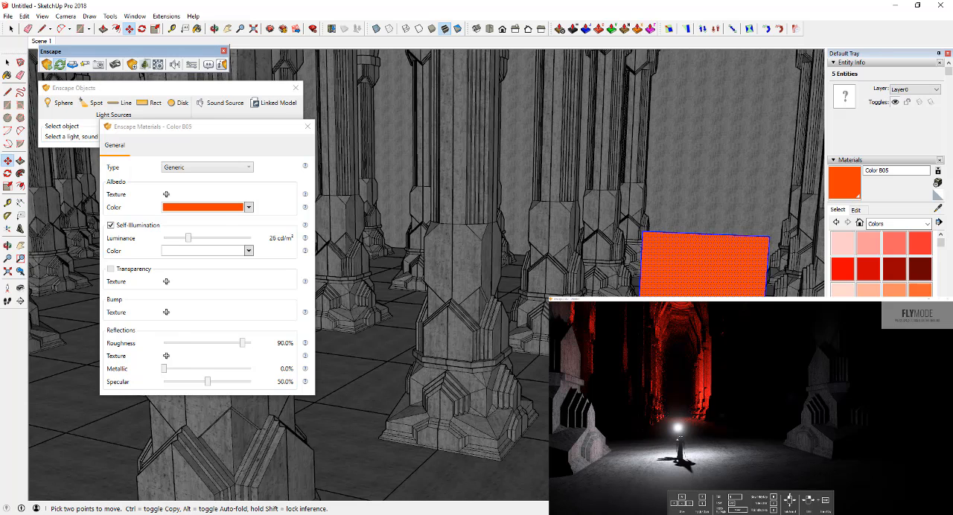
key("Return")
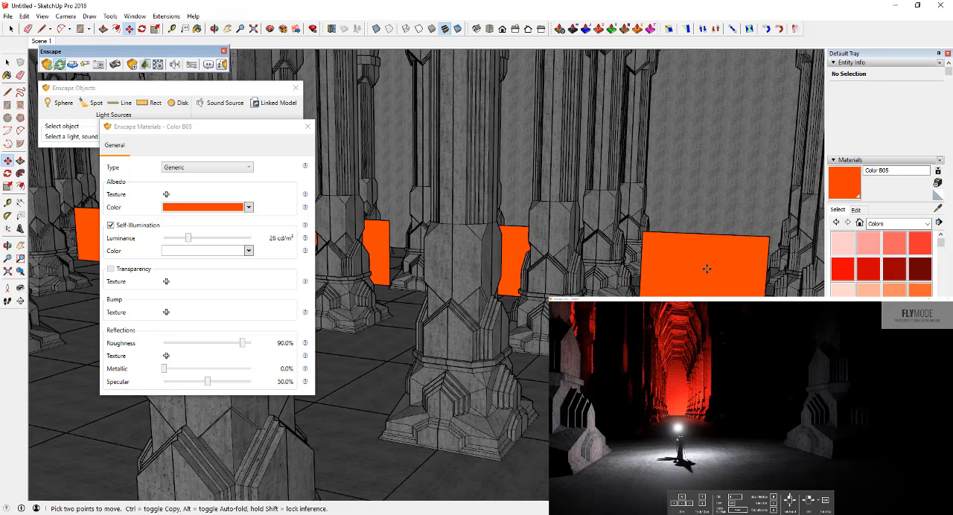
Step: Hide the hall's large outer wall so the columns and orange panels can be reached from outside
scroll(707, 269, "down", 3)
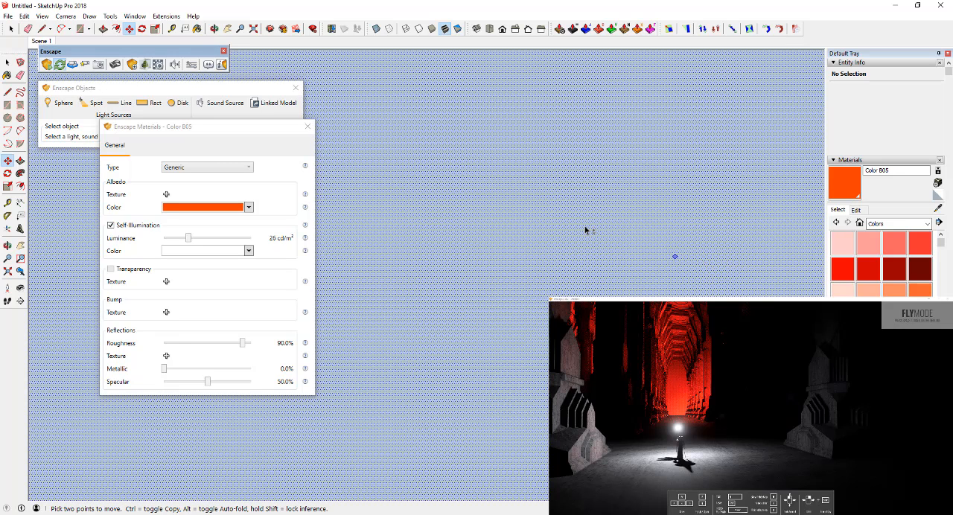
middle_click_drag(585, 227, 618, 286)
key("space")
scroll(545, 237, "down", 4)
right_click(511, 180)
left_click(536, 209)
scroll(421, 318, "down", 10)
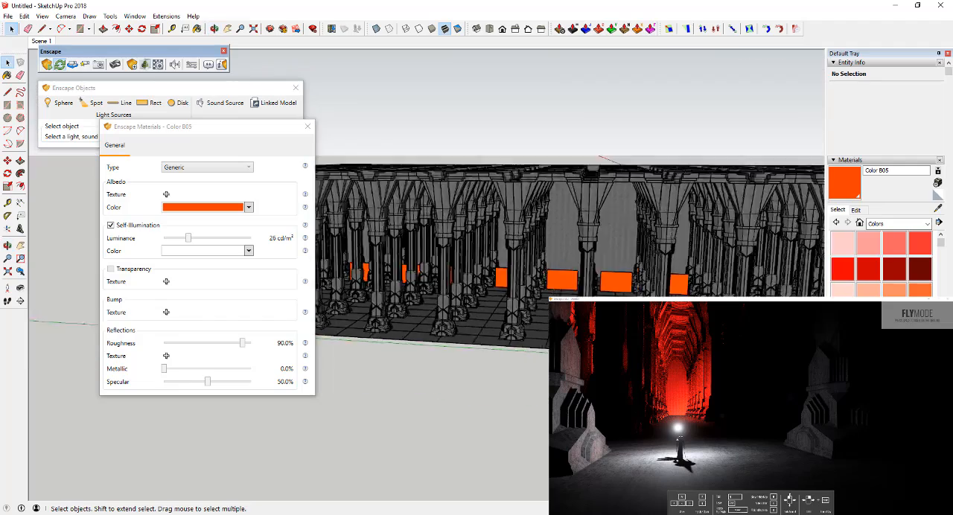
Step: Delete one orange panel from the middle of the row along the far wall
key("r")
key("space")
middle_click_drag(487, 286, 430, 273)
left_click(447, 280)
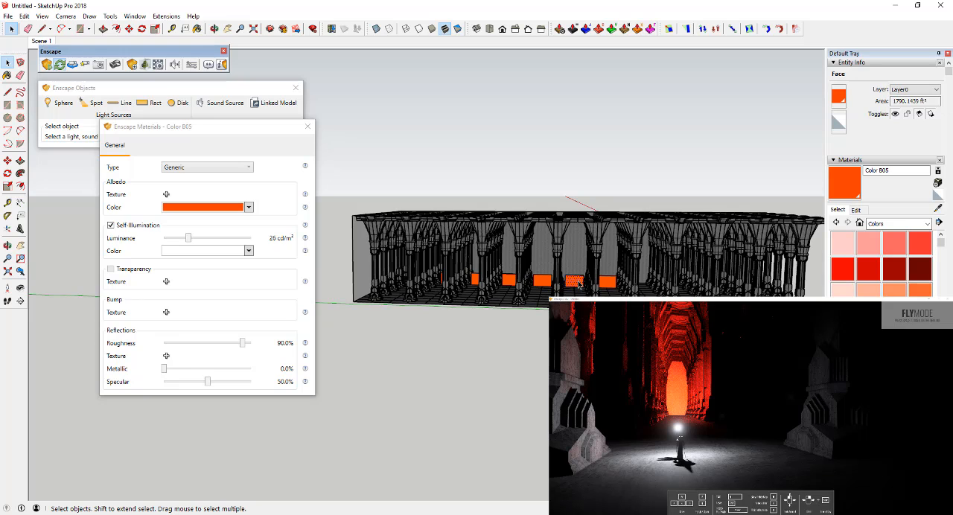
key("Delete")
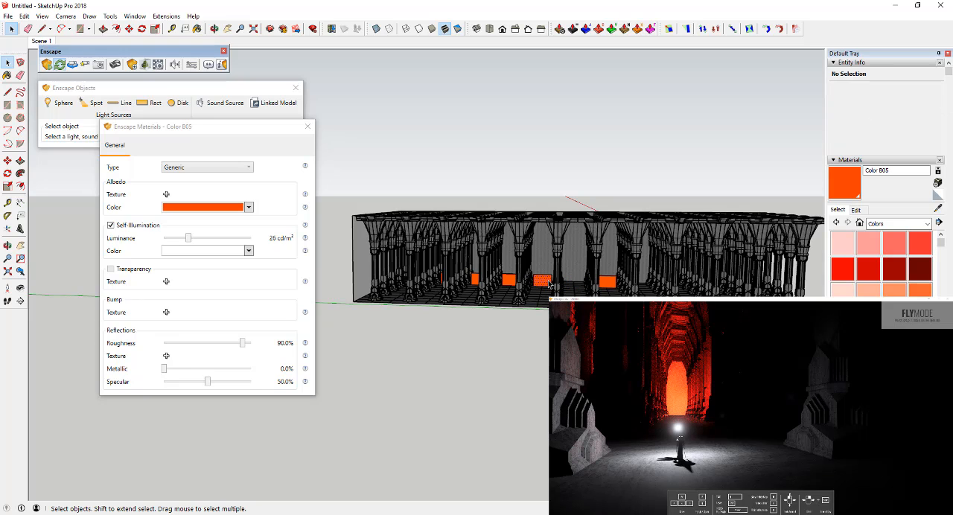
Step: Scale the orange panel beside the emptied gap down to a small rectangle
left_click(549, 284)
scroll(548, 284, "up", 4)
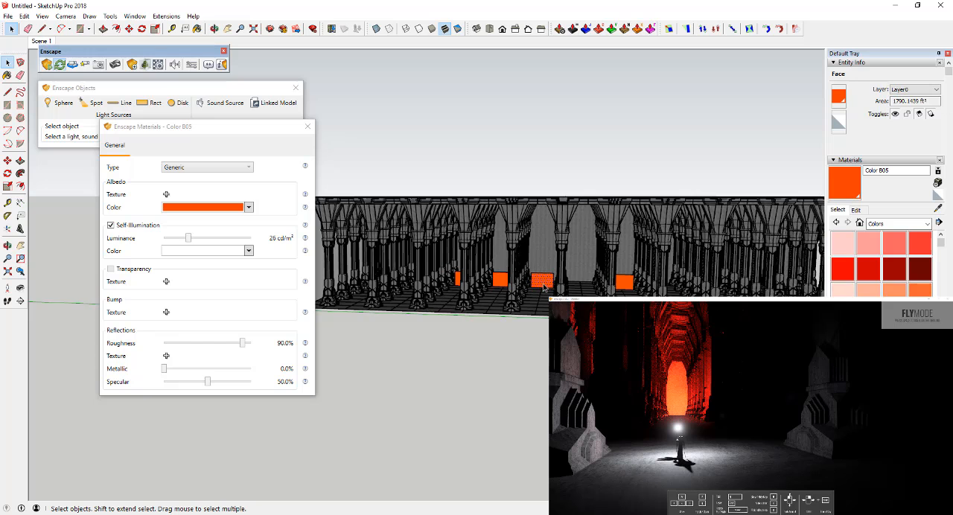
key("s")
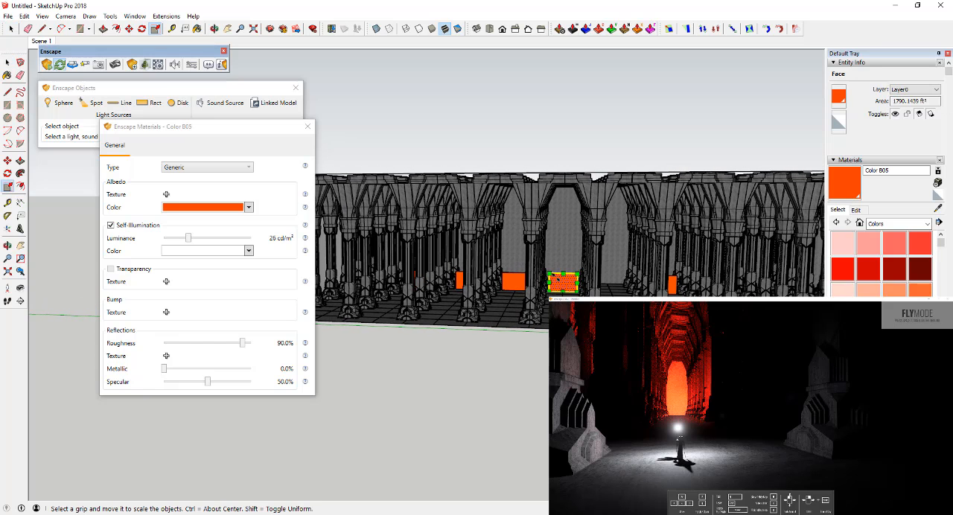
left_click_drag(550, 274, 557, 278, "ctrl")
key("space")
Step: Delete two more full-size orange panels from the row, leaving a full-size one beside the emptied bay
mouse_move(526, 299)
middle_mouse_down()
mouse_move(553, 300)
mouse_move(532, 282)
middle_mouse_up()
double_click(542, 281)
key("Delete")
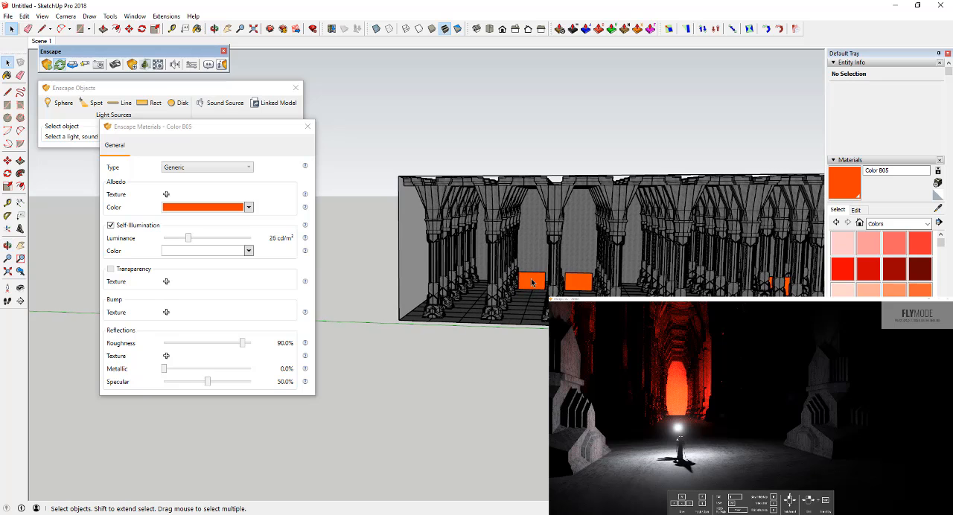
key("Delete")
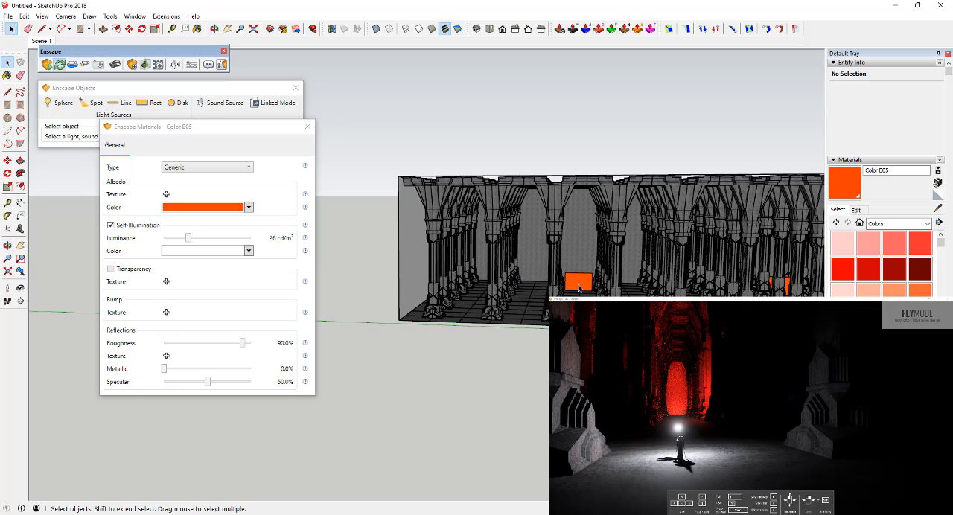
Step: Scale the remaining full-size orange panel near the hall's end down to a small rectangle about its centre
double_click(578, 288)
middle_click_drag(579, 288, 583, 283)
key("s")
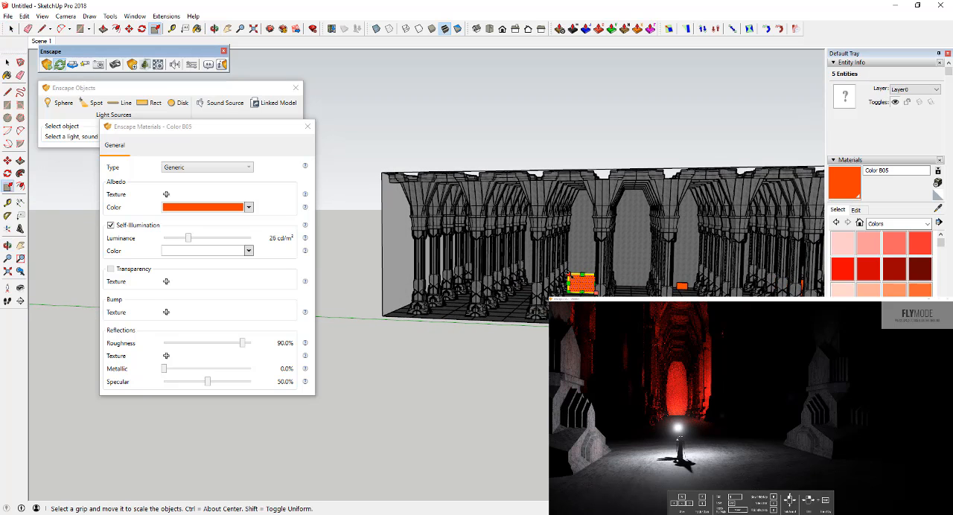
left_click_drag(570, 275, 577, 279, "ctrl")
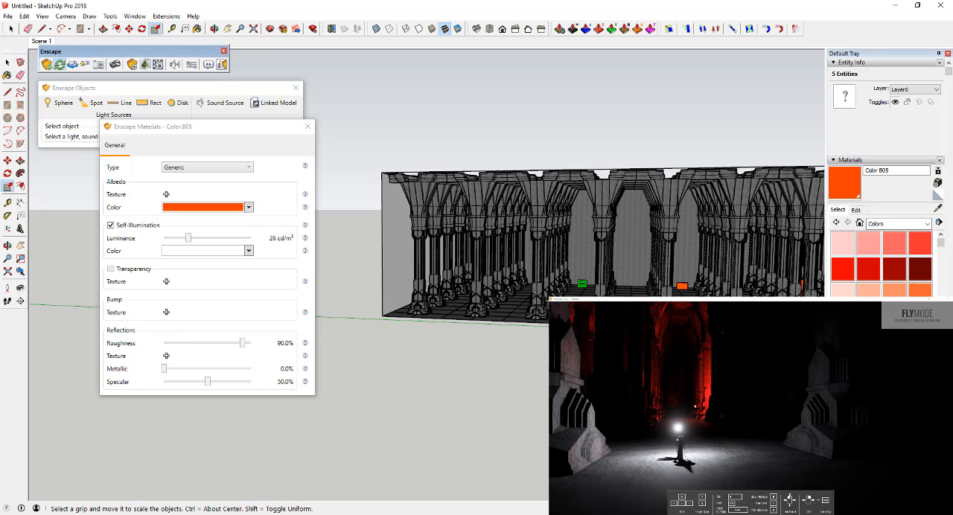
Step: Examine how the smaller glowing panels light the hall around Gandalf in the Enscape render, and view the matching column aisle in the model
middle_click_drag(623, 284, 629, 312)
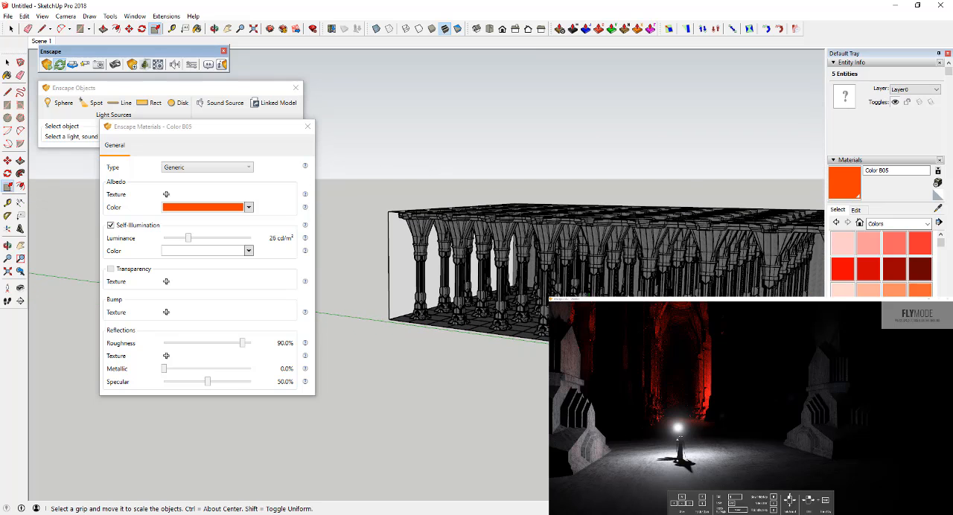
middle_click_drag(600, 298, 642, 301)
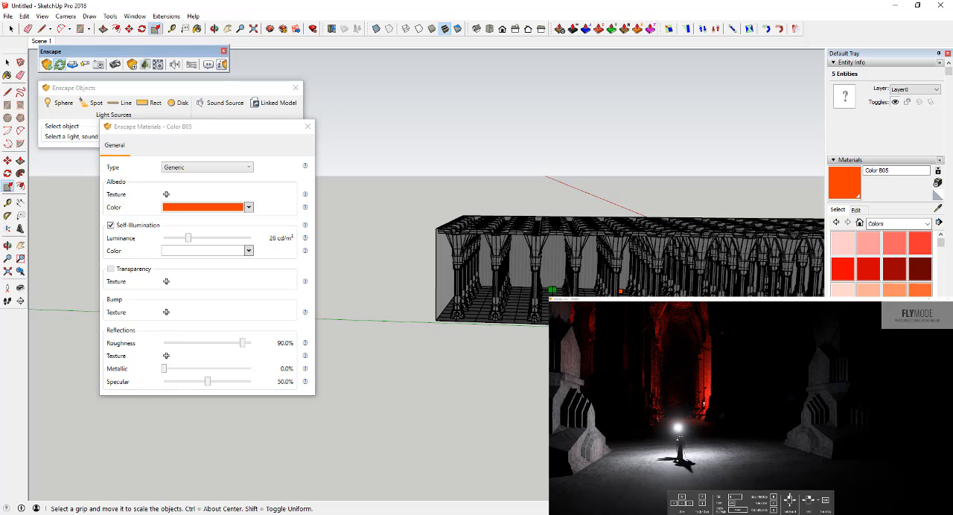
mouse_move(683, 402)
left_mouse_down()
mouse_move(661, 422)
mouse_move(655, 451)
mouse_move(719, 433)
mouse_move(691, 423)
left_mouse_up()
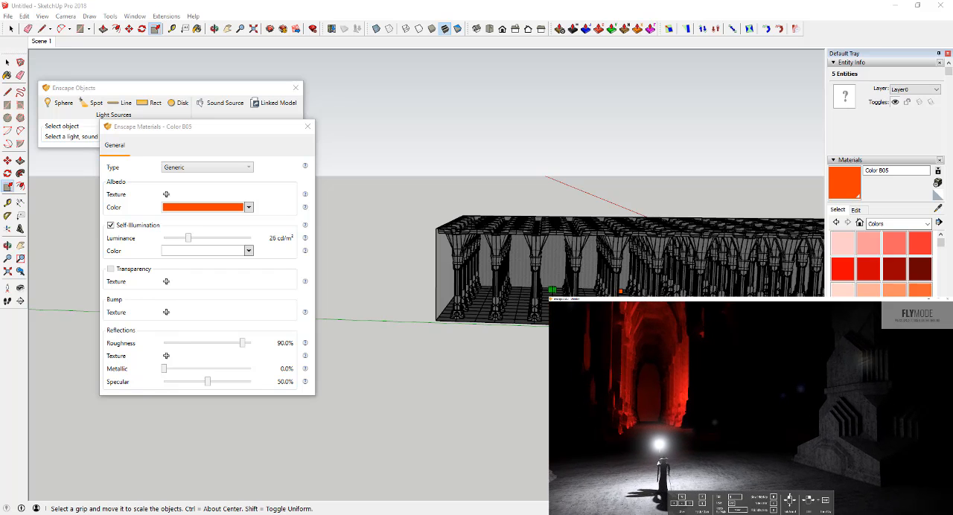
key("a")
left_click_drag(682, 438, 670, 432)
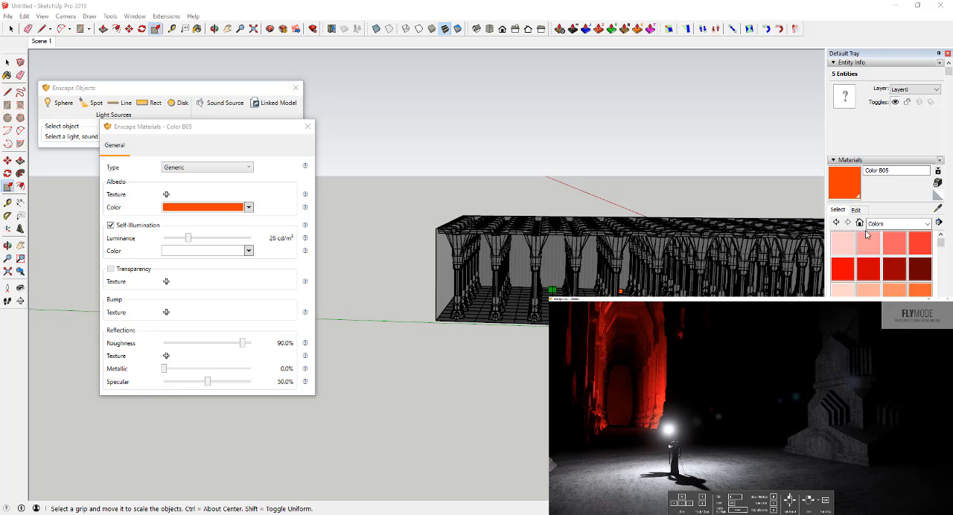
middle_click_drag(596, 274, 488, 286)
middle_click_drag(633, 277, 497, 268)
scroll(498, 268, "down", 2)
scroll(641, 276, "up", 4)
mouse_move(641, 275)
middle_mouse_down()
mouse_move(578, 292)
mouse_move(514, 287)
middle_mouse_up()
key("s")
scroll(531, 374, "up", 5)
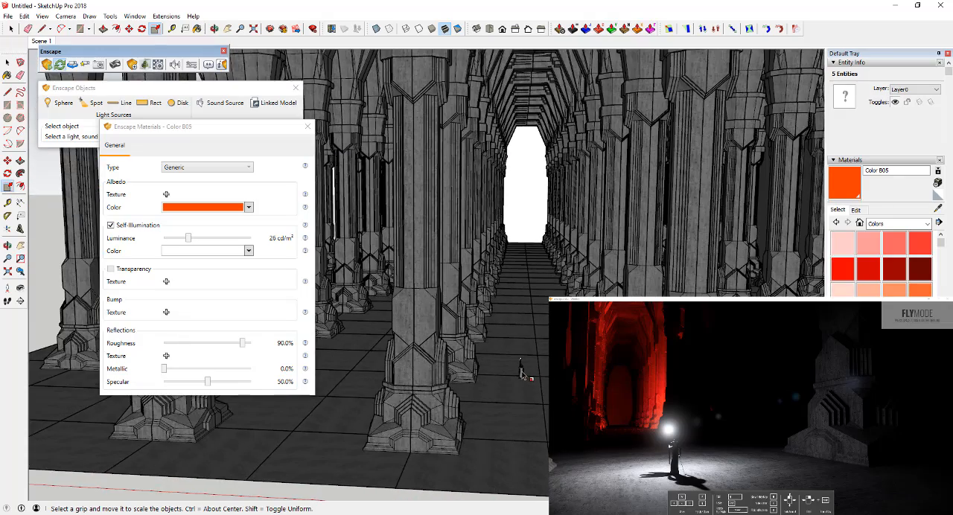
Step: Set the sphere light at the tip of Gandalf's staff to 686 cd luminous intensity and a 0.14 m light source radius
scroll(525, 376, "up", 3)
middle_click_drag(528, 378, 548, 371)
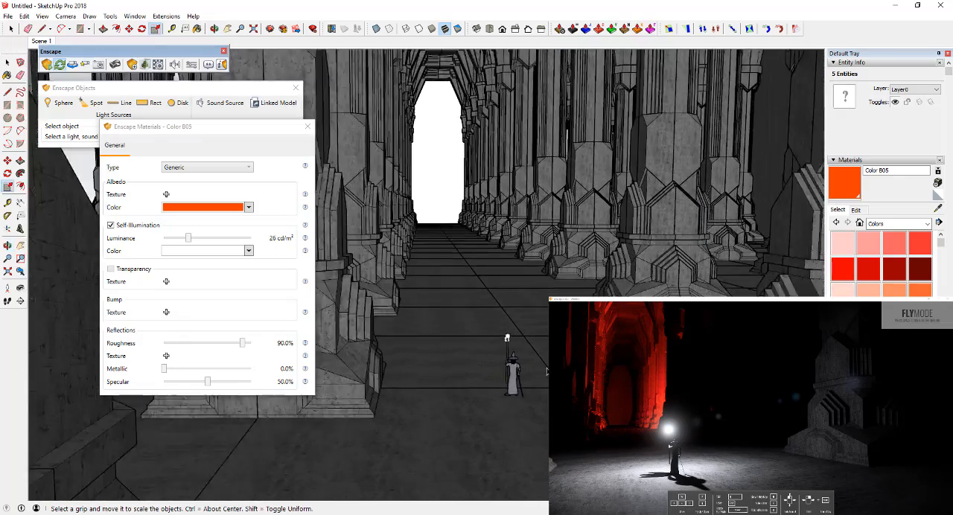
scroll(536, 369, "up", 5)
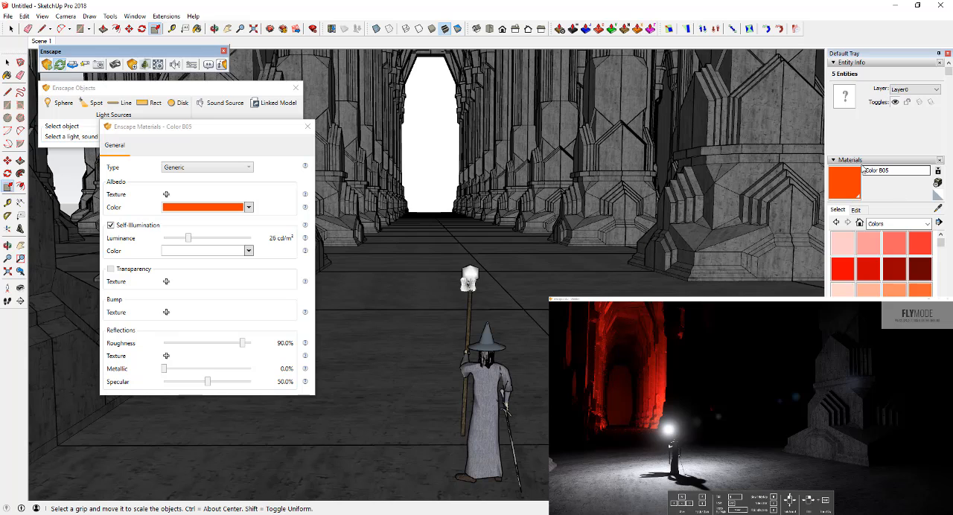
left_click(938, 209)
left_click(471, 269)
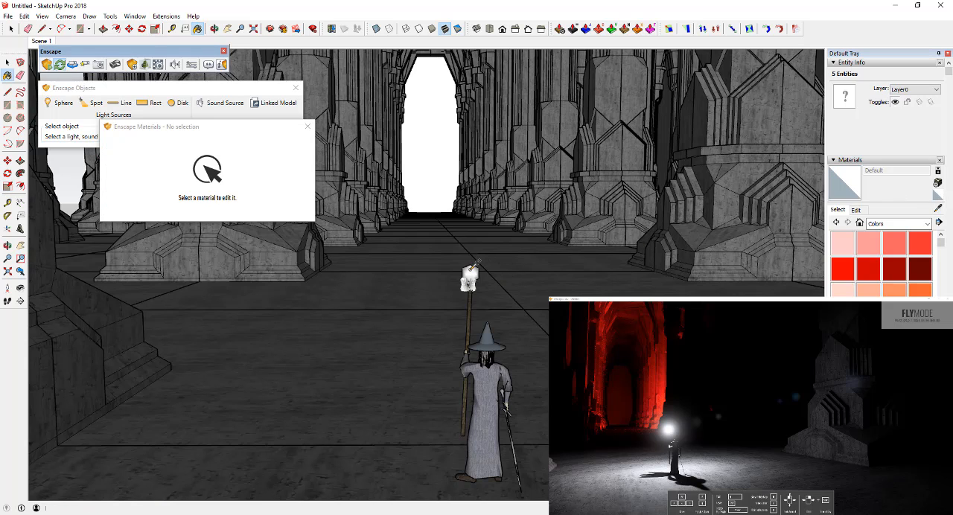
key("space")
left_click(471, 272)
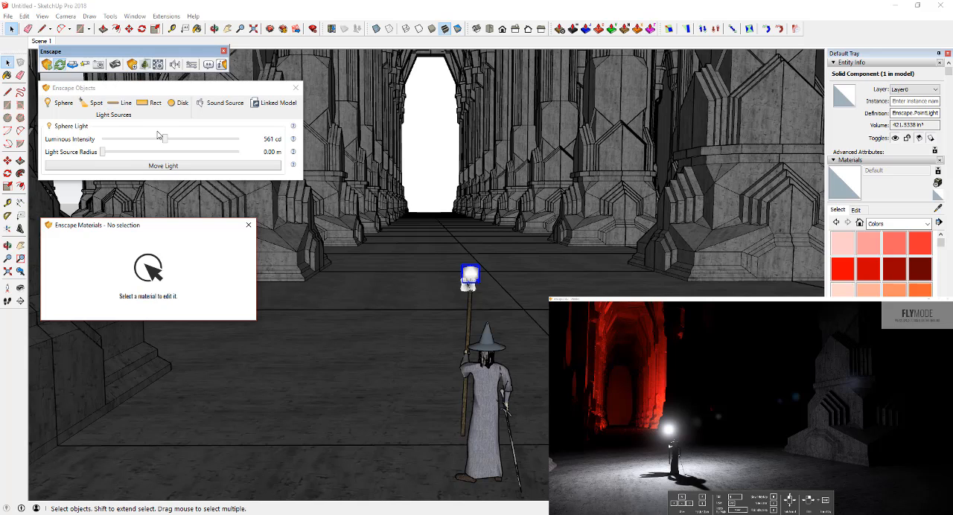
left_click_drag(166, 140, 168, 141)
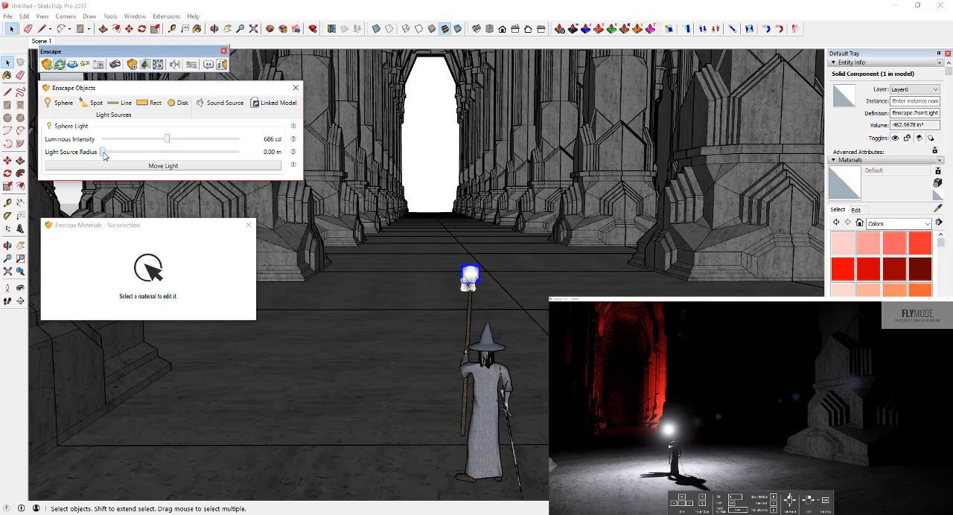
left_click_drag(104, 153, 115, 153)
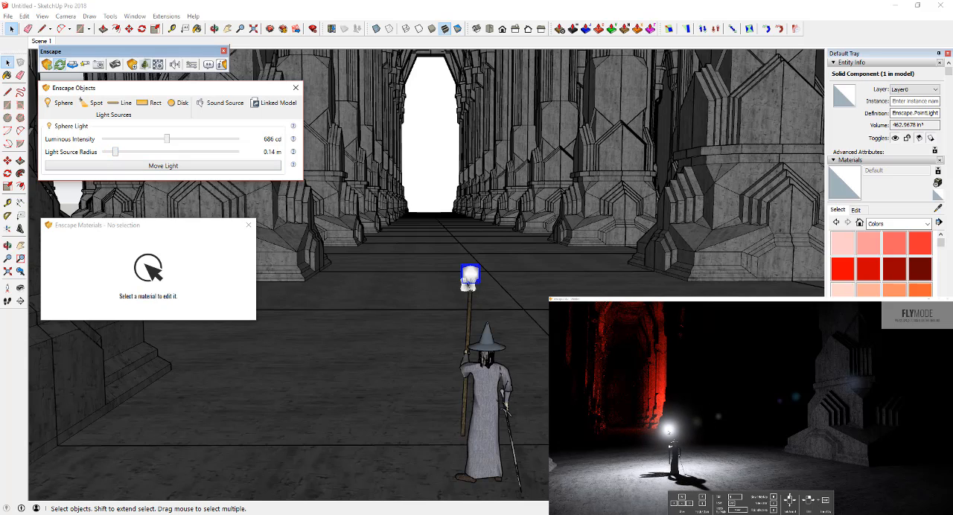
Step: Sample the staff head's material, lower its self-illumination luminance to 438 cd/m², and list the in-model materials
left_click(937, 209)
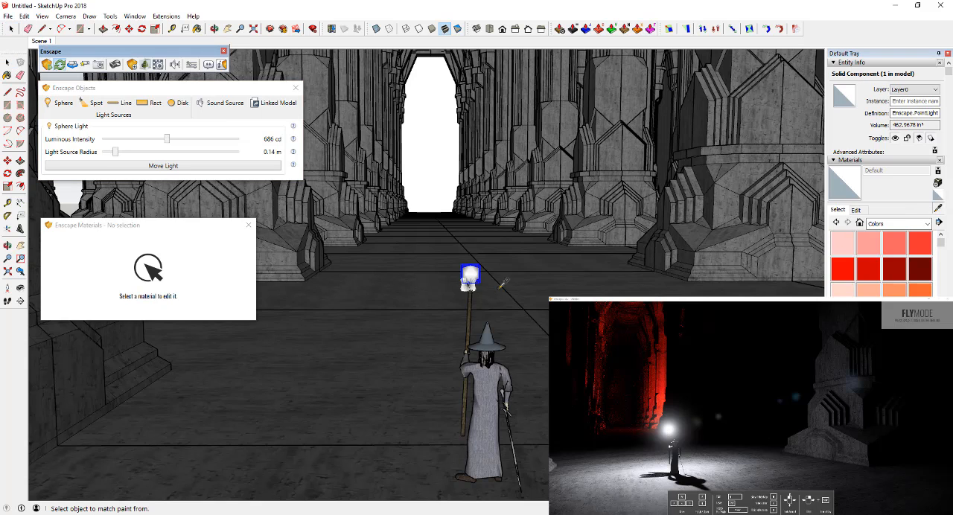
left_click(465, 287)
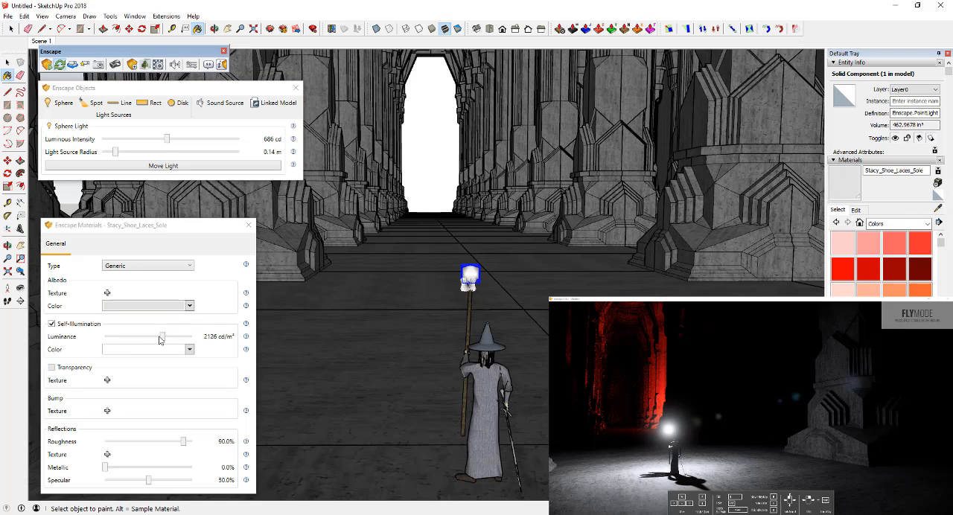
mouse_move(160, 341)
left_mouse_down()
mouse_move(139, 340)
mouse_move(149, 339)
left_mouse_up()
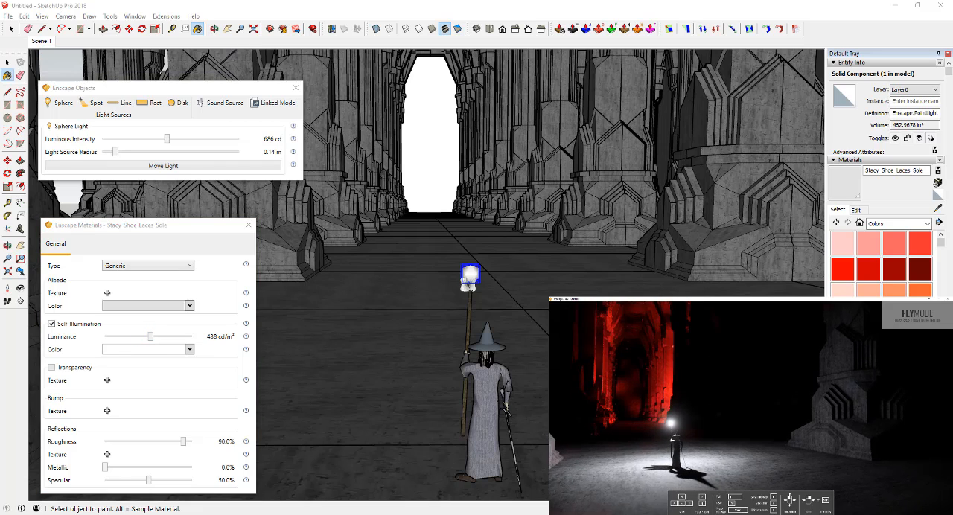
key("w")
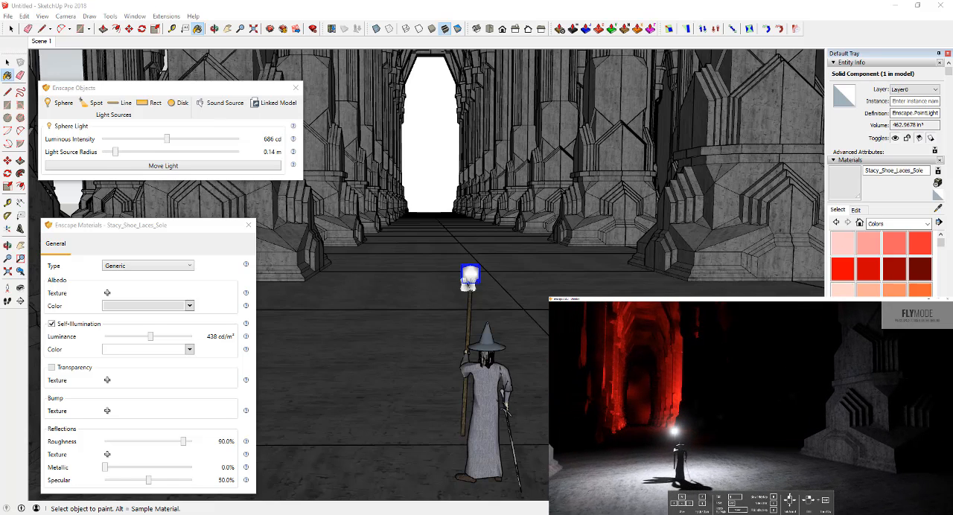
key("d")
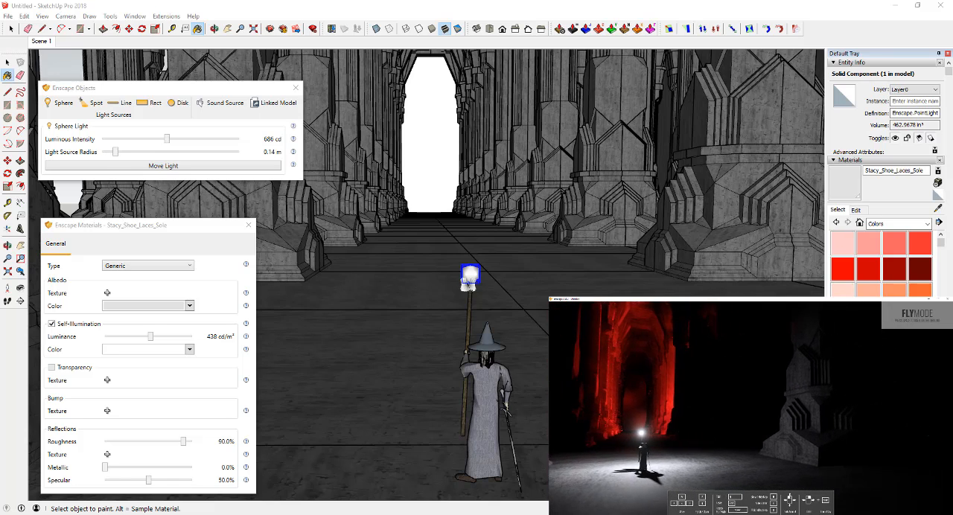
key("a")
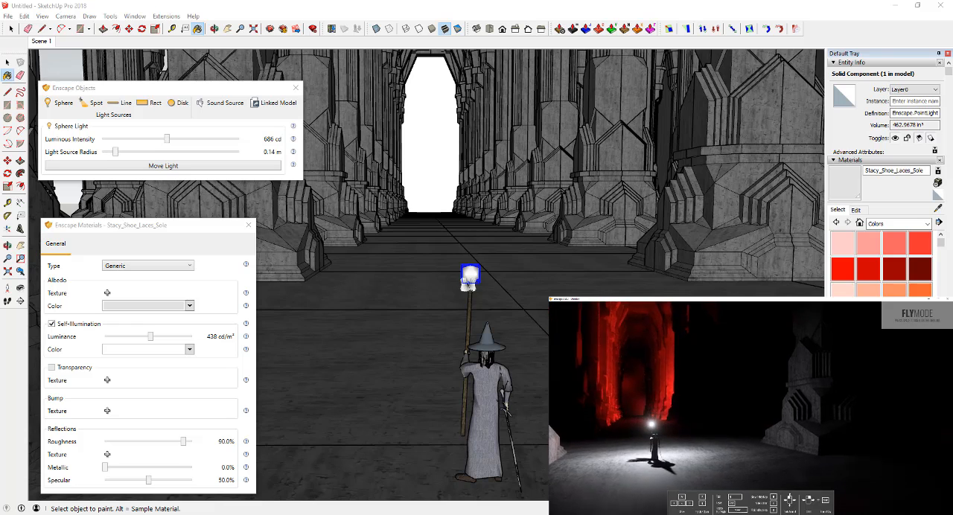
key("e")
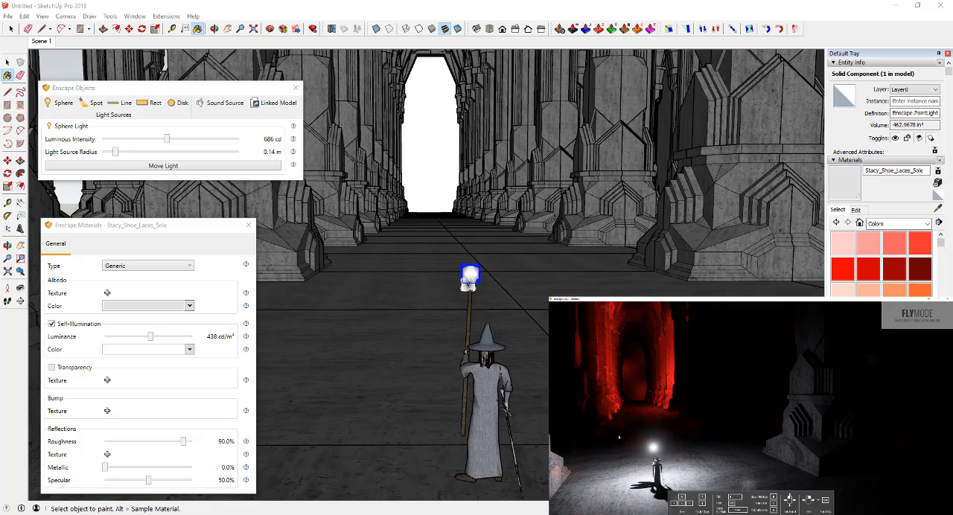
left_click(889, 225)
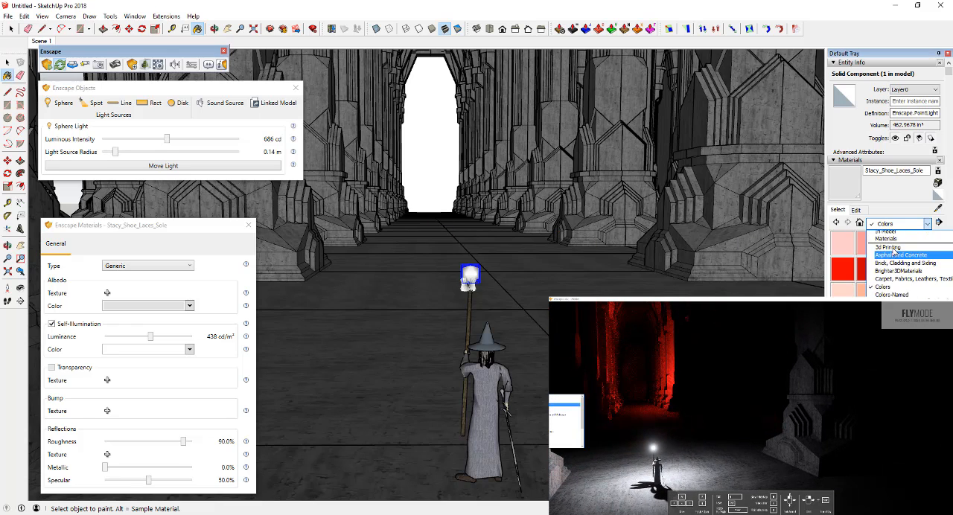
left_click(885, 232)
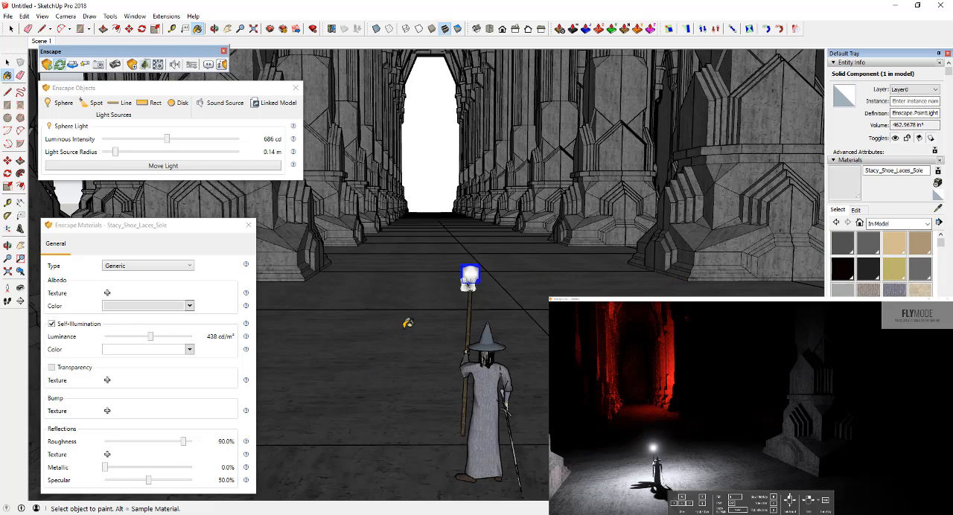
Step: Move Gandalf together with his staff light sideways across the aisle, closer to the row of columns
scroll(409, 313, "down", 6)
key("space")
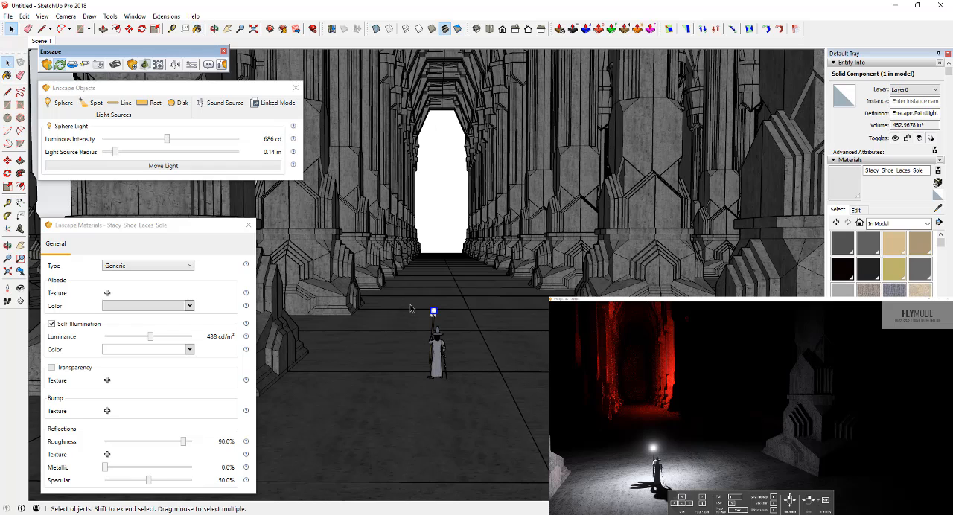
left_click_drag(404, 285, 480, 409)
key("m")
left_click_drag(444, 374, 366, 374)
key("space")
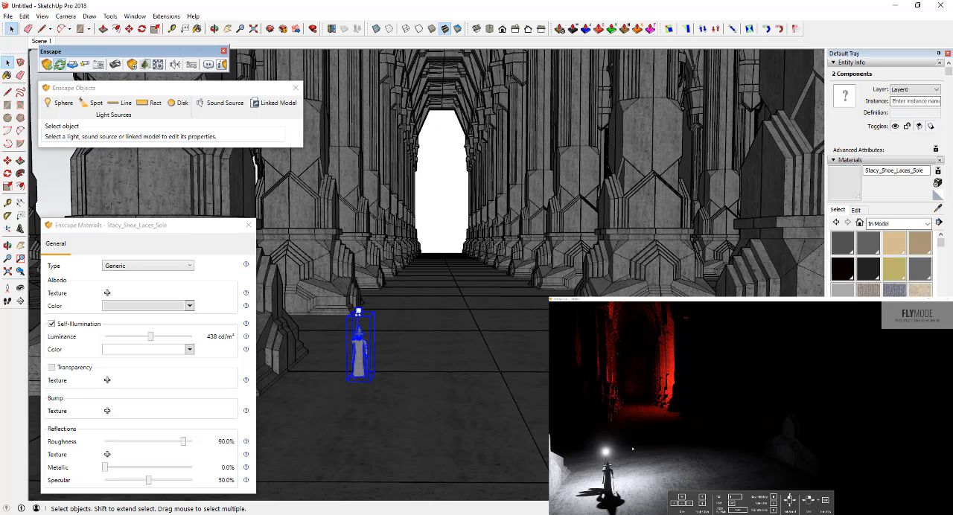
Step: Paint the blank end wall face behind the central aisle with the columns' dark seina1 stone material
middle_click_drag(438, 314, 452, 318)
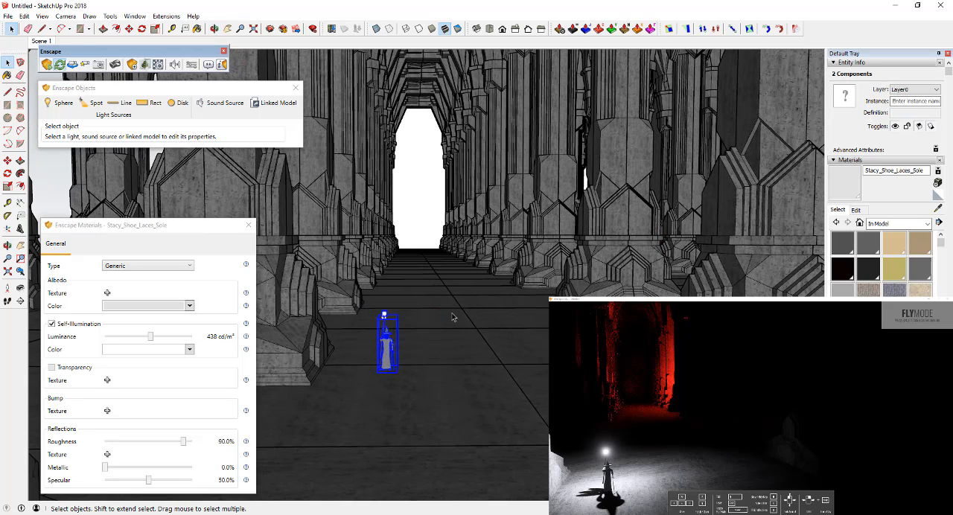
middle_click_drag(514, 296, 509, 281)
scroll(450, 252, "up", 3)
scroll(447, 253, "down", 5)
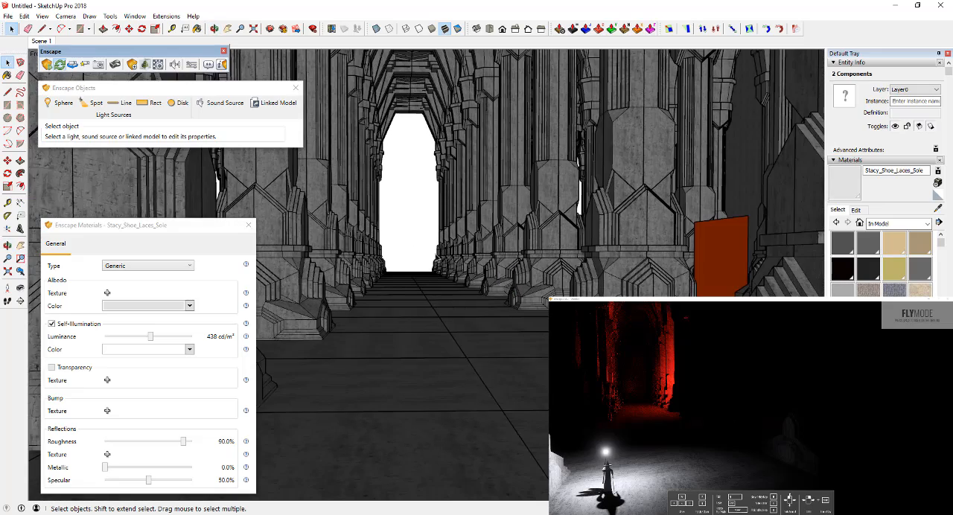
left_click(407, 235)
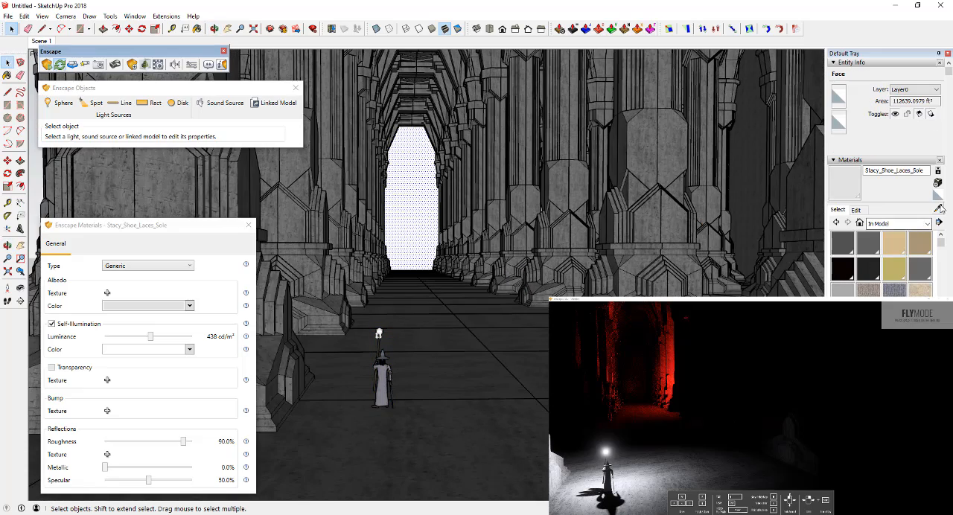
left_click(938, 208)
left_click(498, 210)
left_click(417, 160)
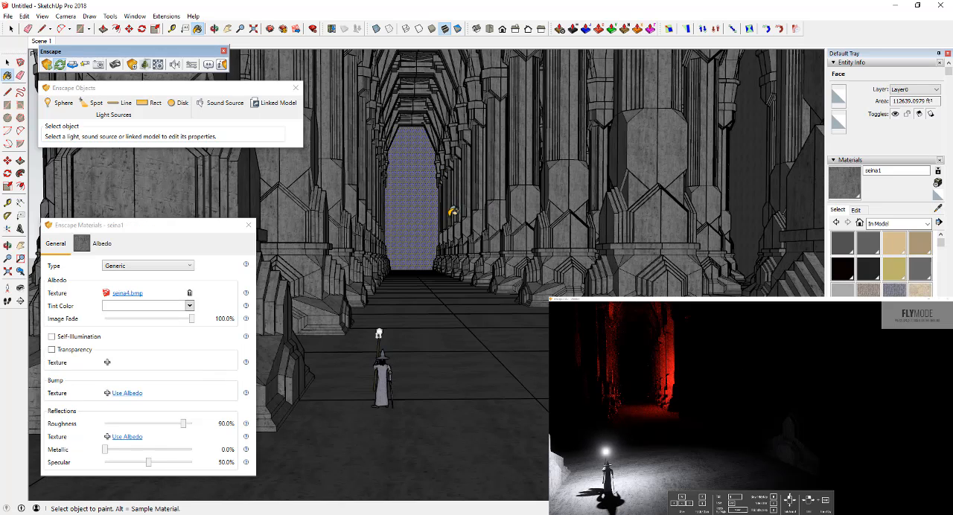
key("space")
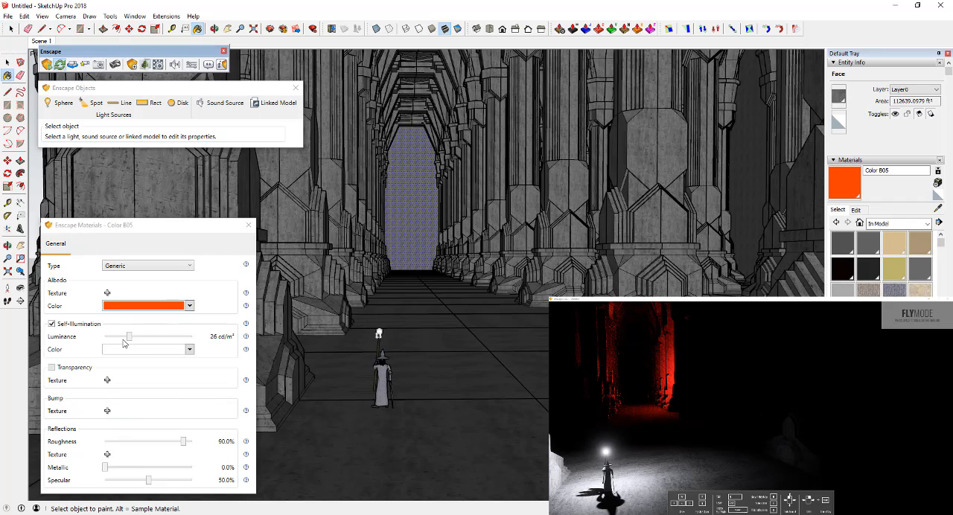
Step: Try the orange Color B05 material's luminance at 16 cd/m², and return it to 26 cd/m²
mouse_move(130, 341)
left_mouse_down()
mouse_move(119, 343)
mouse_move(127, 341)
left_mouse_up()
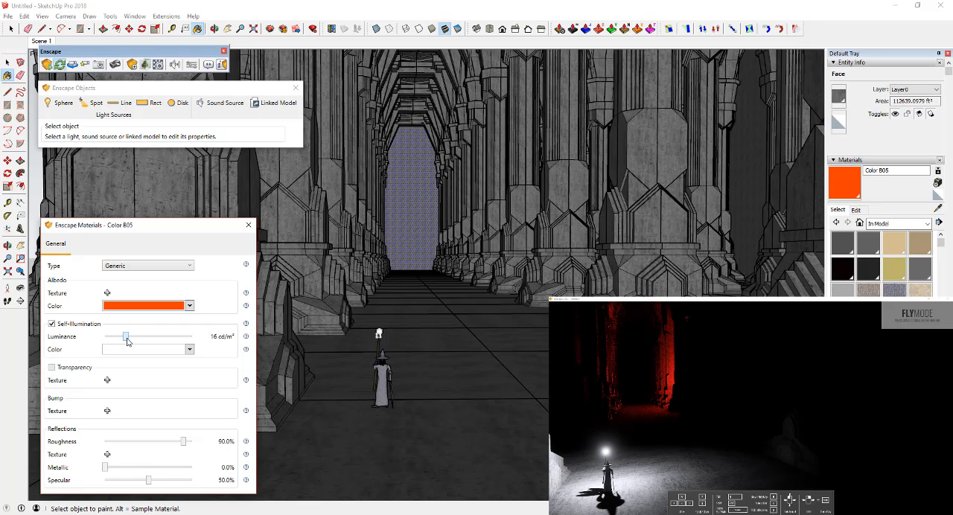
left_click_drag(126, 339, 129, 340)
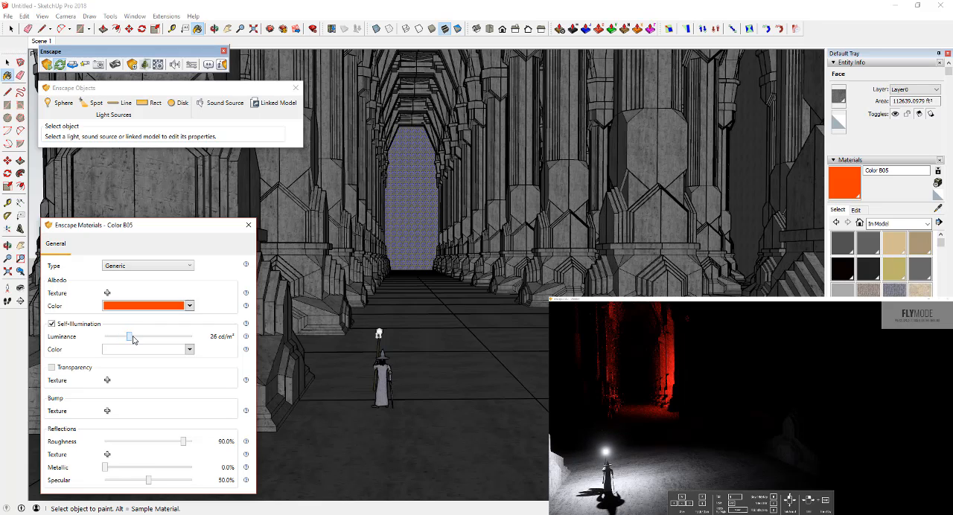
Step: Examine Gandalf's staff light and the red-lit column aisle in the Enscape render from closer and farther viewpoints
key("a")
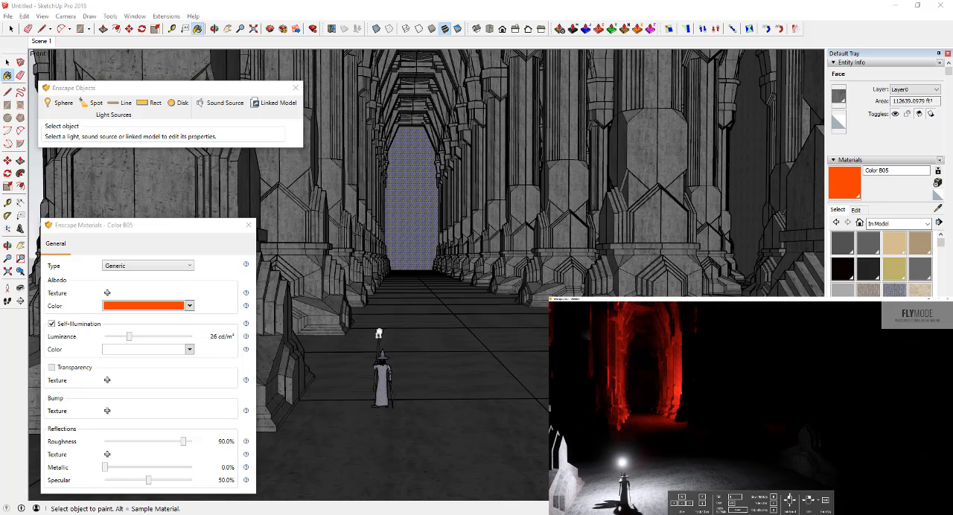
key("w")
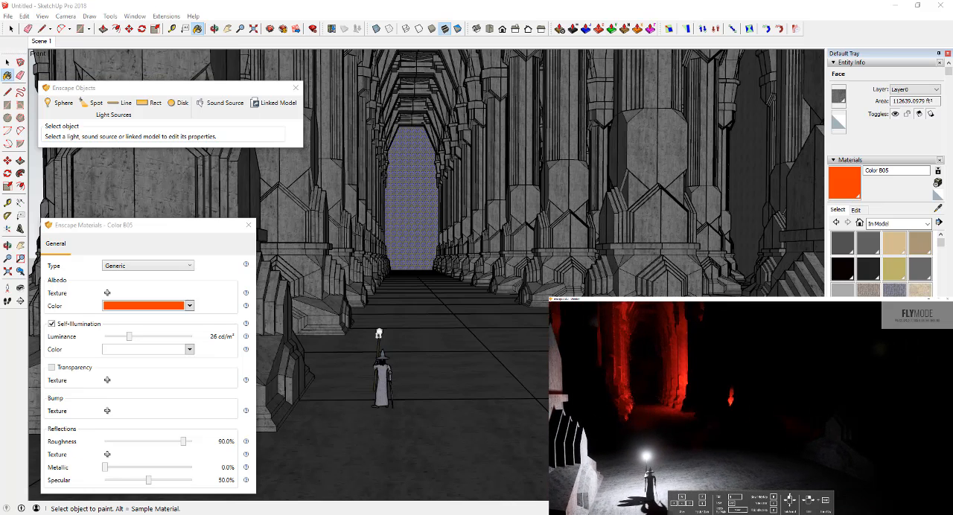
right_click_drag(693, 446, 685, 443)
key("s")
key("d")
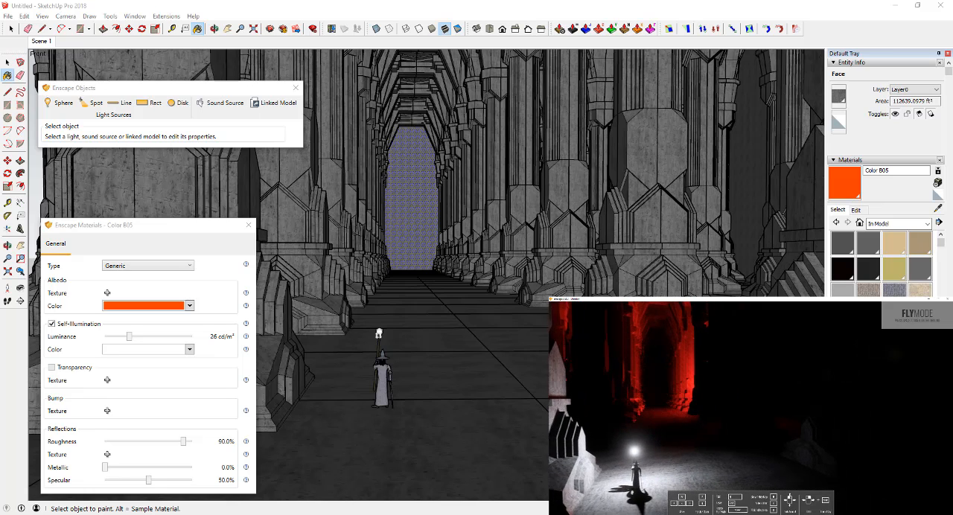
key("s")
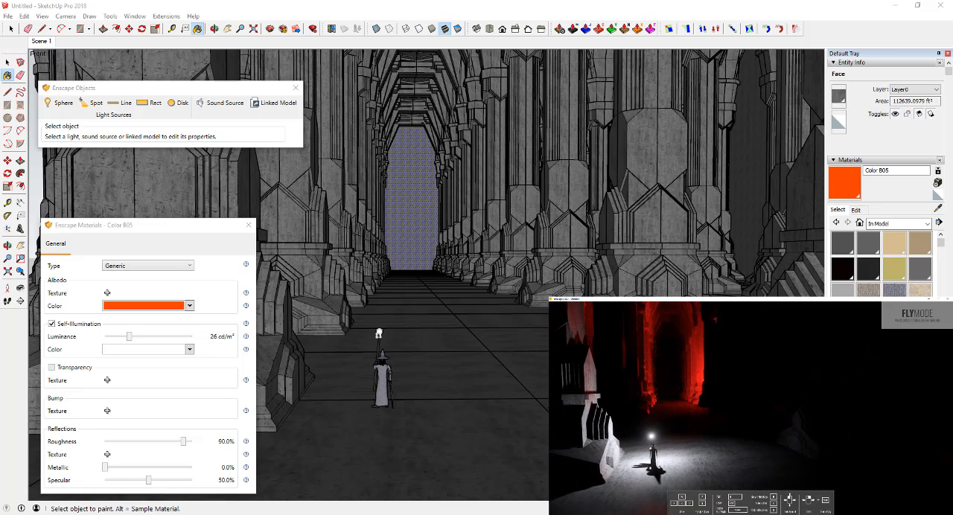
key("s")
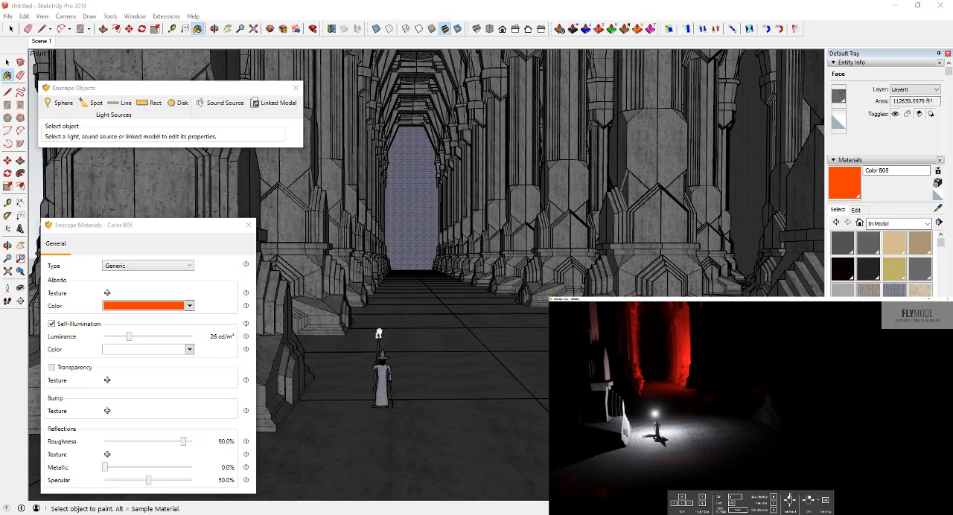
mouse_move(662, 448)
left_mouse_down()
mouse_move(652, 453)
mouse_move(671, 441)
mouse_move(732, 443)
left_mouse_up()
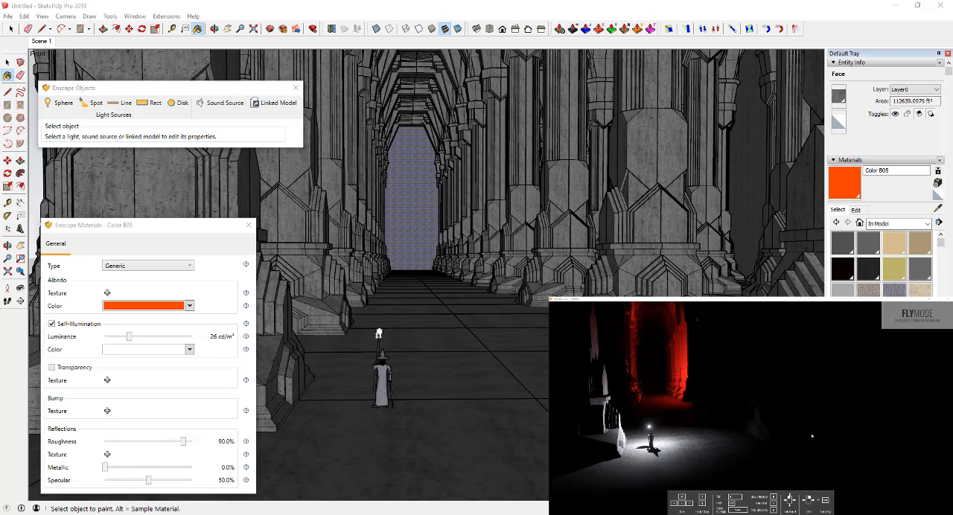
Step: Place a rectangular Enscape area light on the side aisle floor, aimed between the columns
middle_click_drag(410, 371, 517, 409)
scroll(415, 365, "down", 6)
scroll(499, 393, "down", 5)
key("space")
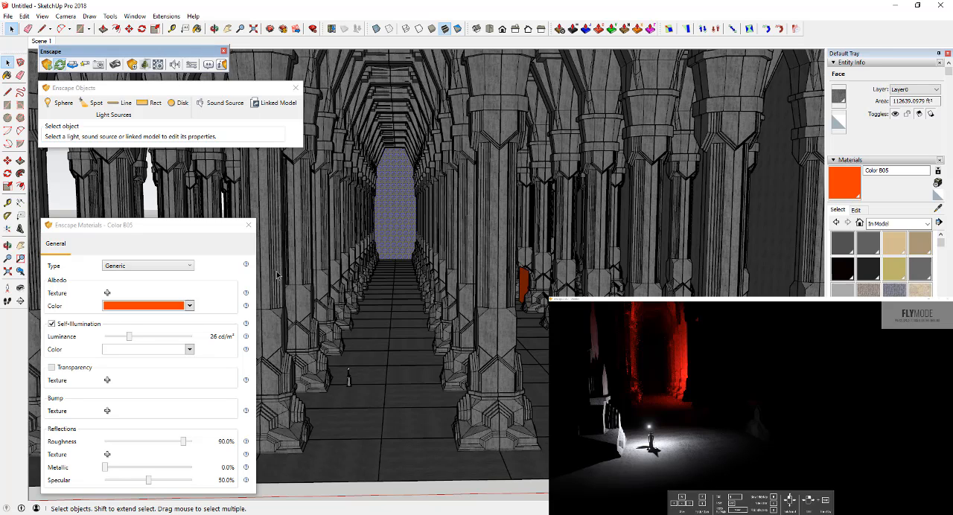
left_click(153, 106)
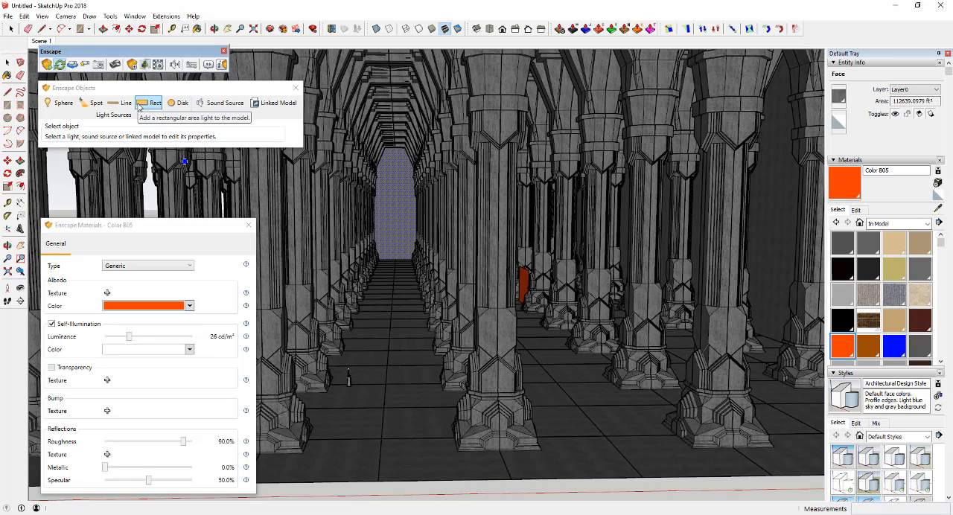
left_click(592, 453)
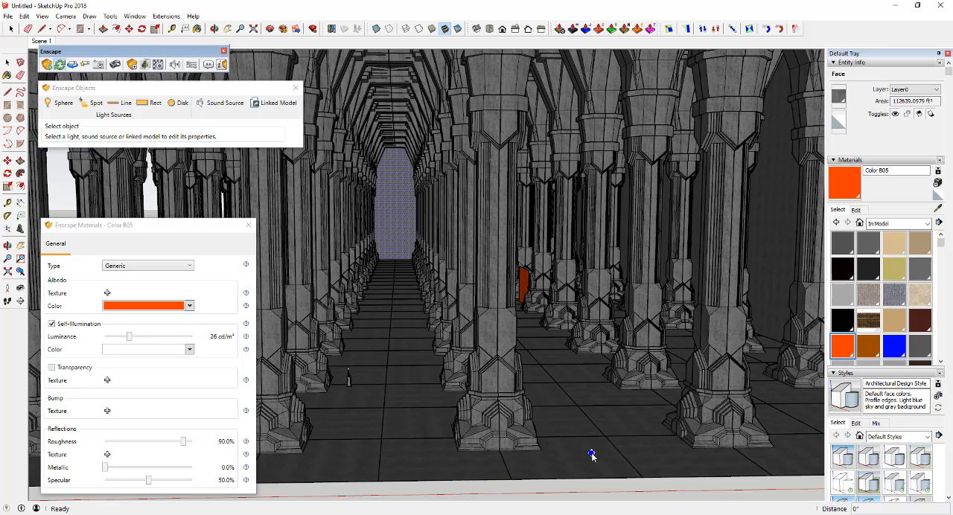
left_click(596, 423)
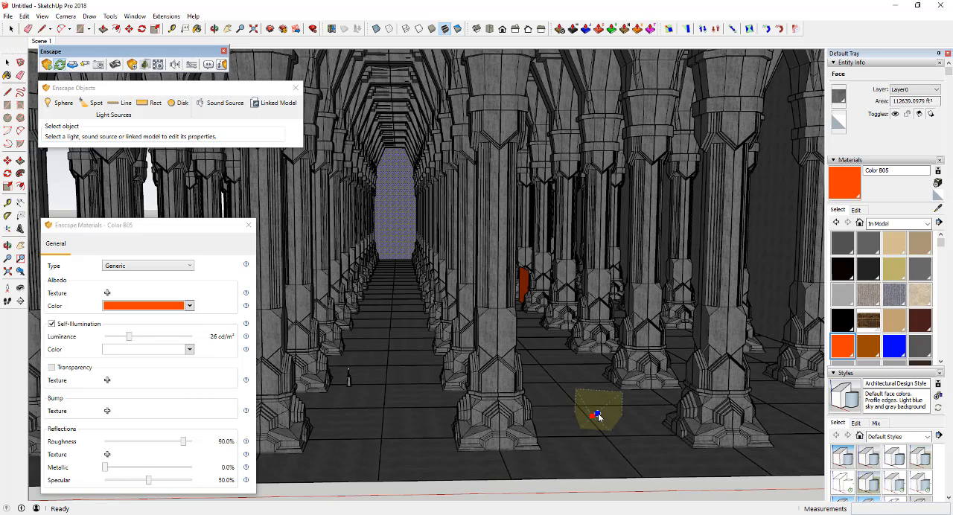
left_click(537, 359)
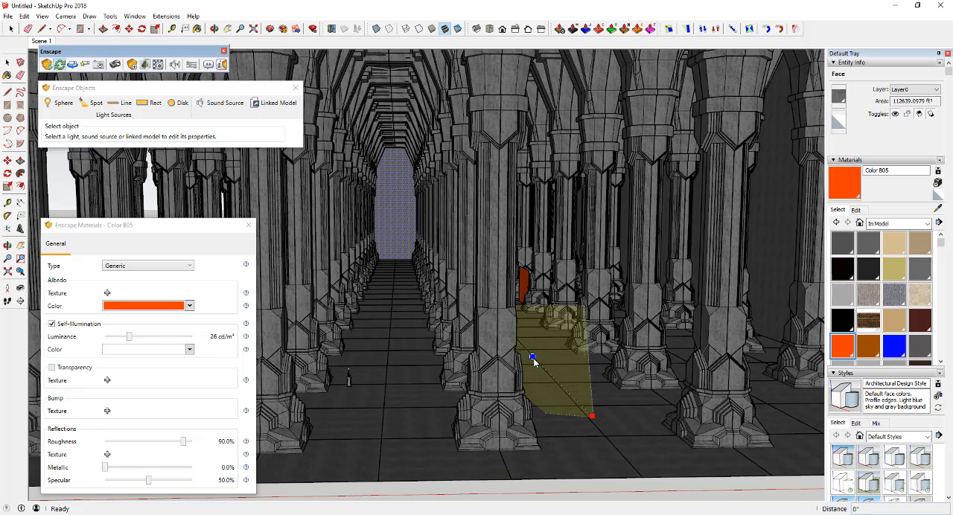
left_click(593, 416)
Step: Set the rectangular light's width and length to 3.00 m each and its luminous power to 78,000 lm
scroll(609, 416, "up", 1)
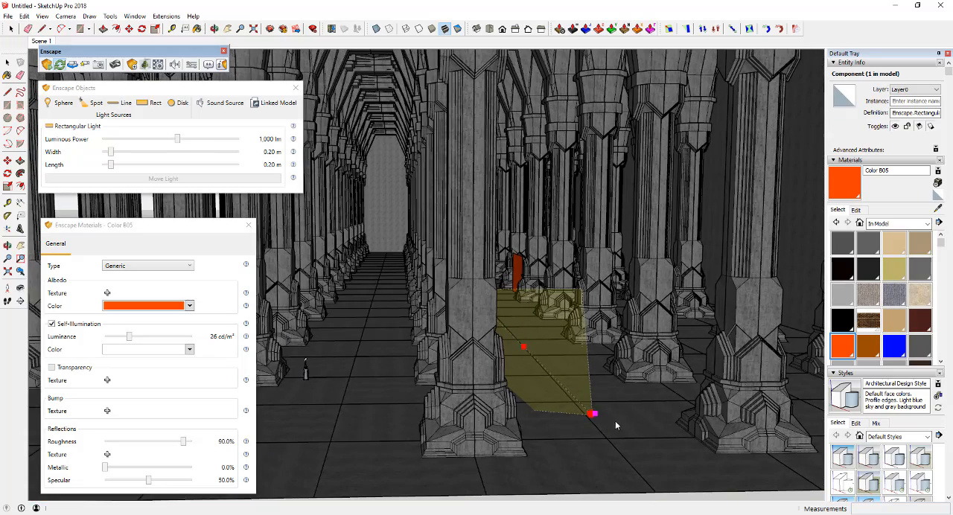
scroll(621, 412, "up", 5)
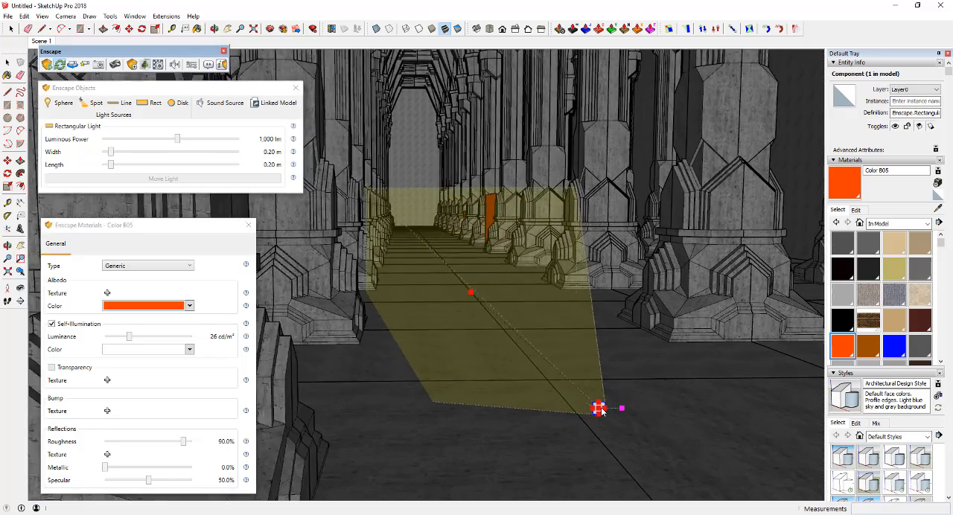
left_click_drag(112, 151, 239, 151)
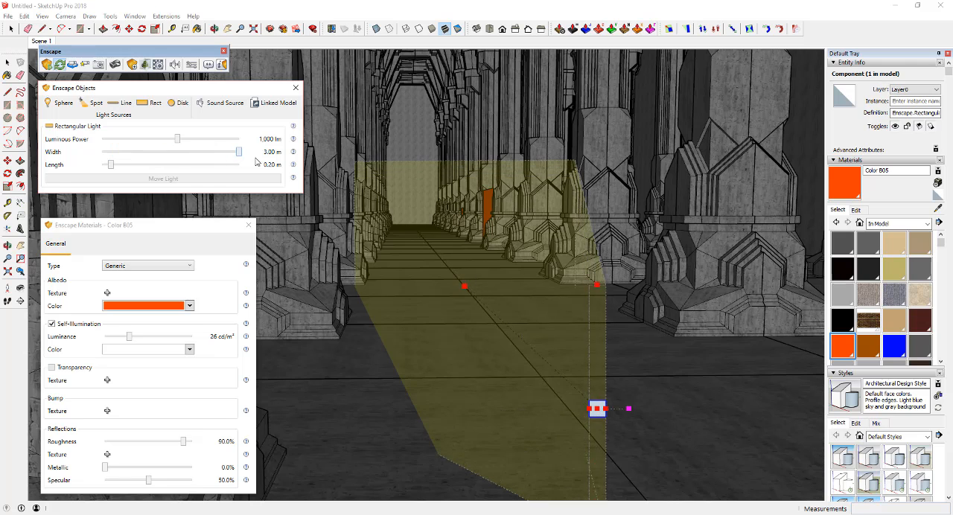
left_click_drag(112, 165, 239, 165)
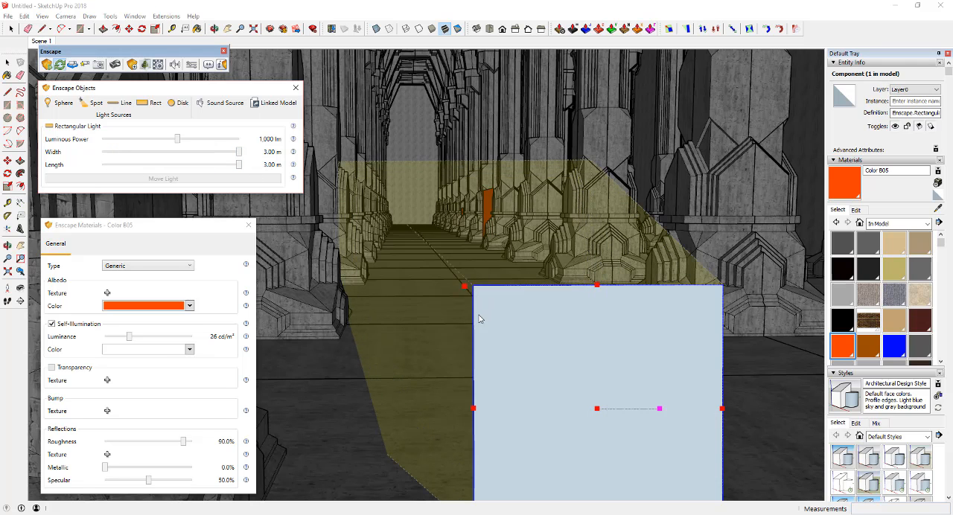
scroll(456, 386, "down", 4)
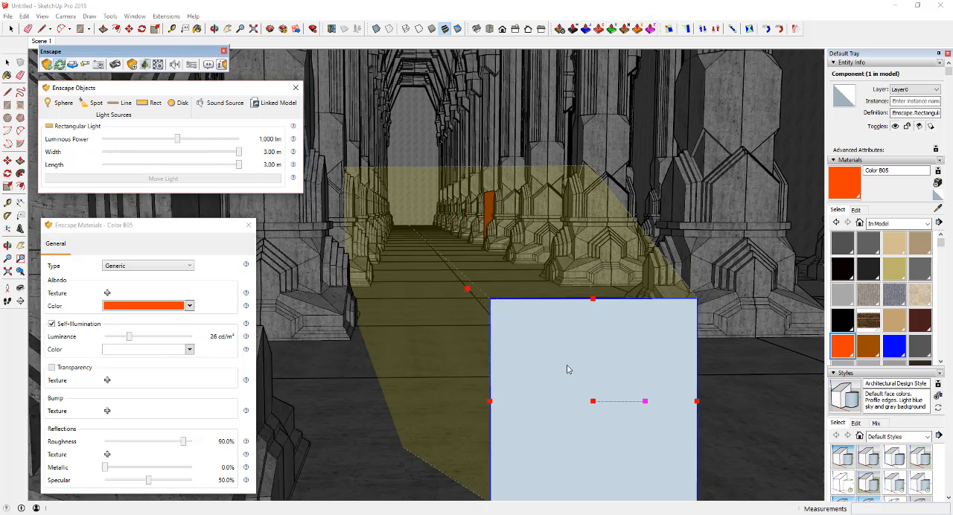
mouse_move(555, 368)
middle_mouse_down()
mouse_move(515, 362)
mouse_move(589, 371)
middle_mouse_up()
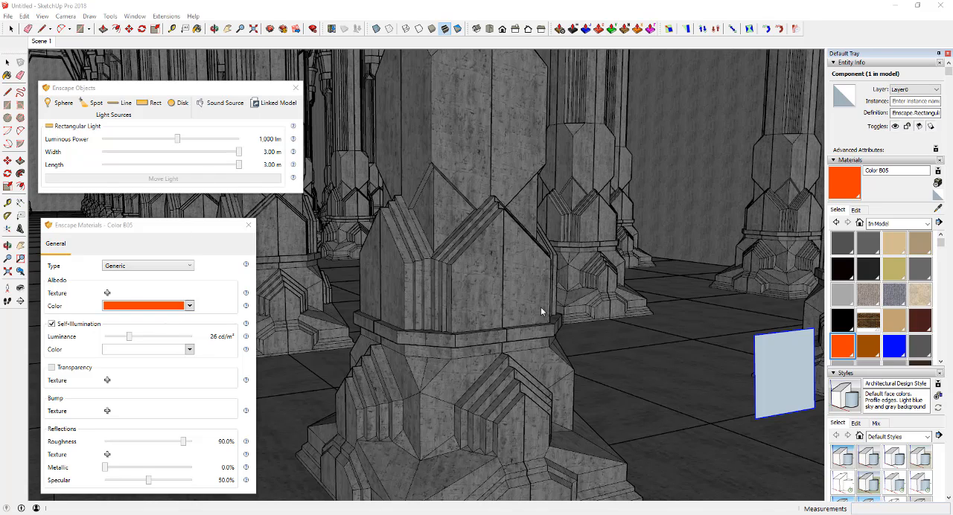
left_click_drag(177, 139, 225, 141)
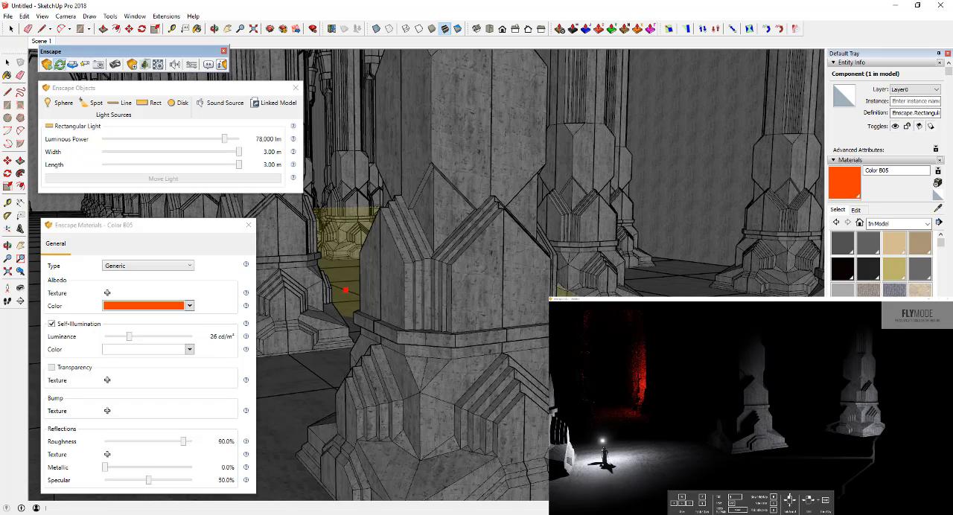
Step: Delete the rectangular area light from the side aisle
left_click(345, 290)
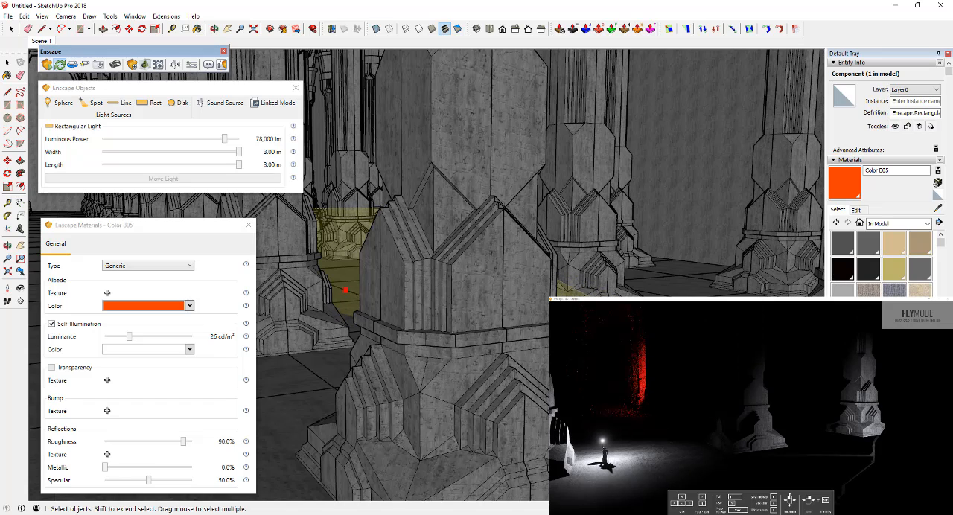
middle_click_drag(345, 291, 268, 291)
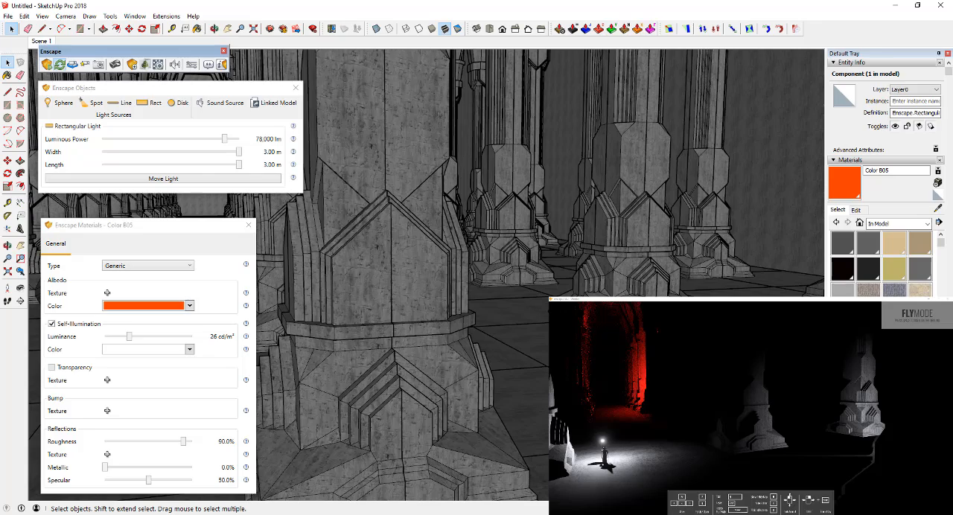
key("Delete")
scroll(427, 274, "down", 8)
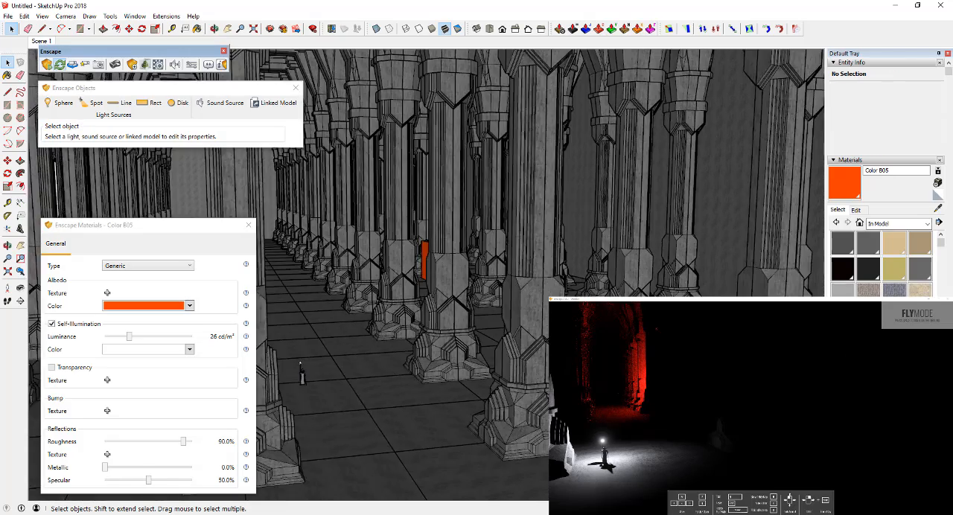
Step: Draw an upright rectangular panel of about 1077 ft² on the side aisle floor and reverse its face
middle_click_drag(422, 275, 469, 275)
key("r")
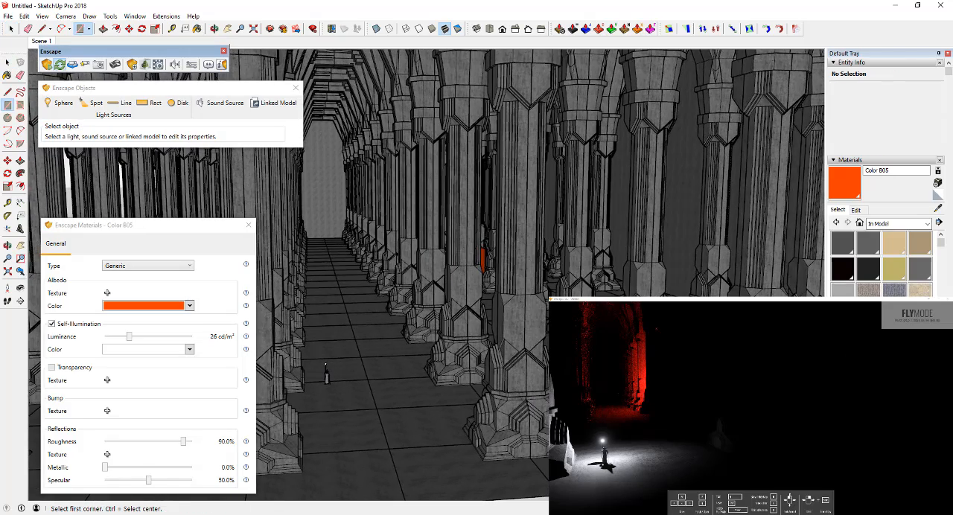
left_click(469, 276)
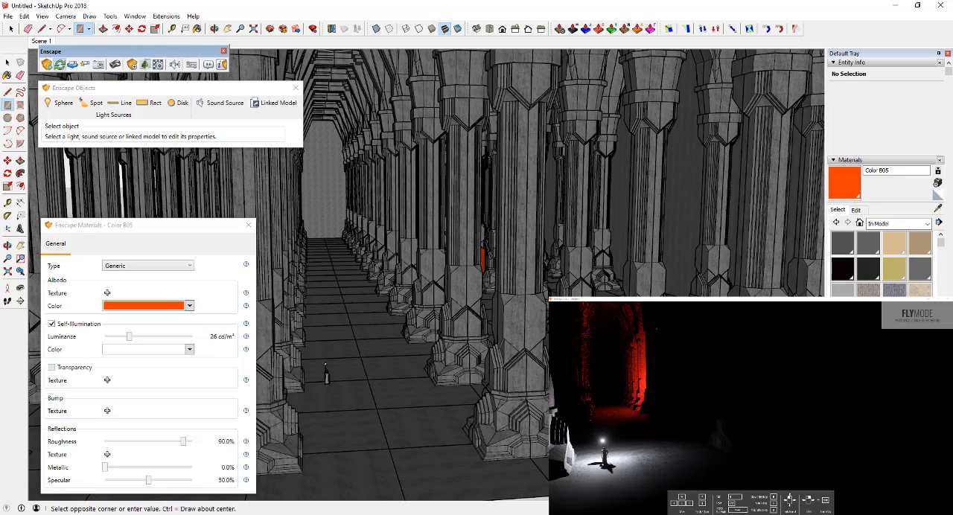
mouse_move(477, 290)
middle_mouse_down()
mouse_move(592, 265)
mouse_move(572, 295)
middle_mouse_up()
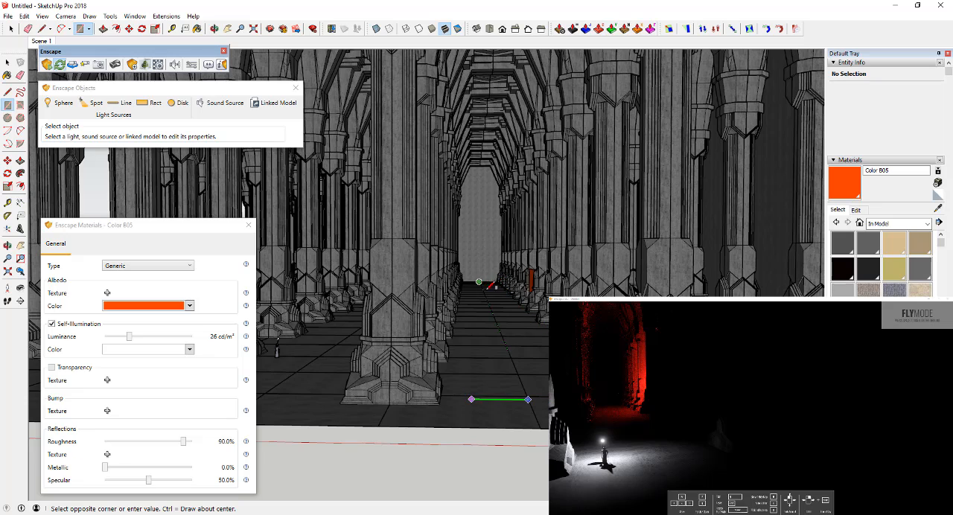
left_click(489, 262)
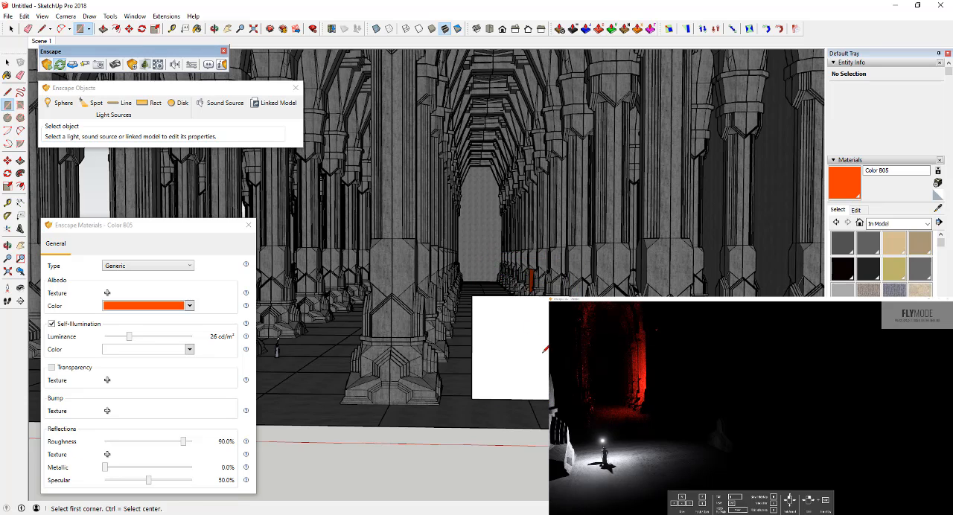
key("space")
right_click(521, 358)
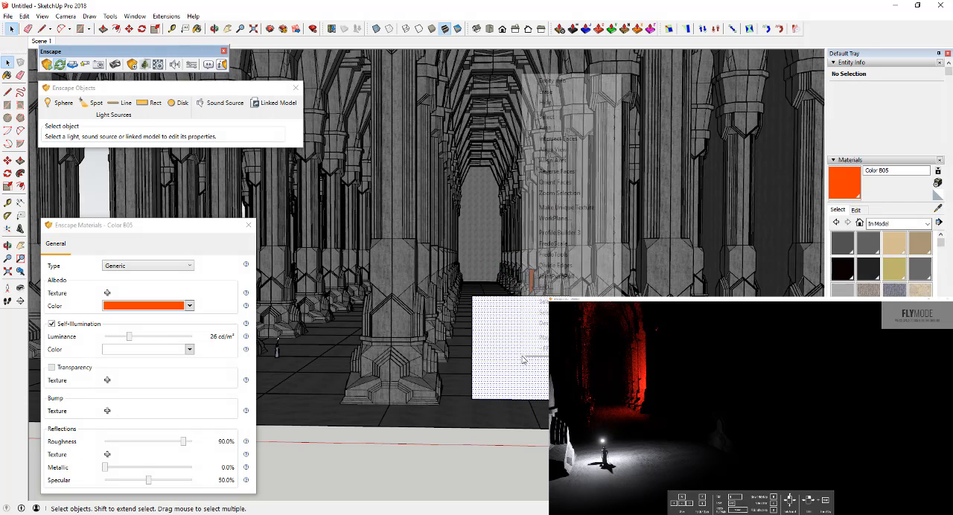
left_click(566, 171)
Step: Move the upright panel sideways behind the columns and stretch it wider to about 3771 ft²
middle_click_drag(559, 172, 626, 190)
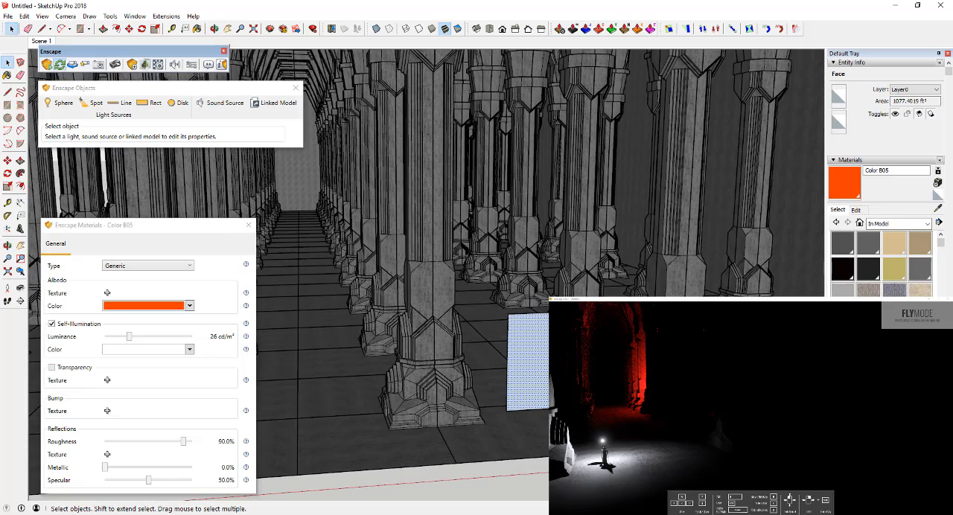
key("m")
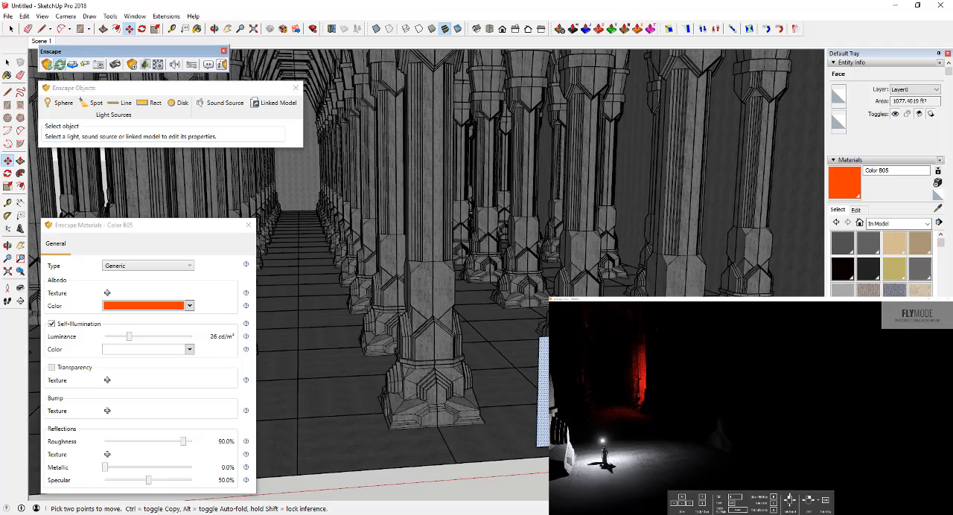
key("s")
left_click_drag(537, 393, 261, 402)
key("space")
middle_click_drag(373, 432, 819, 257)
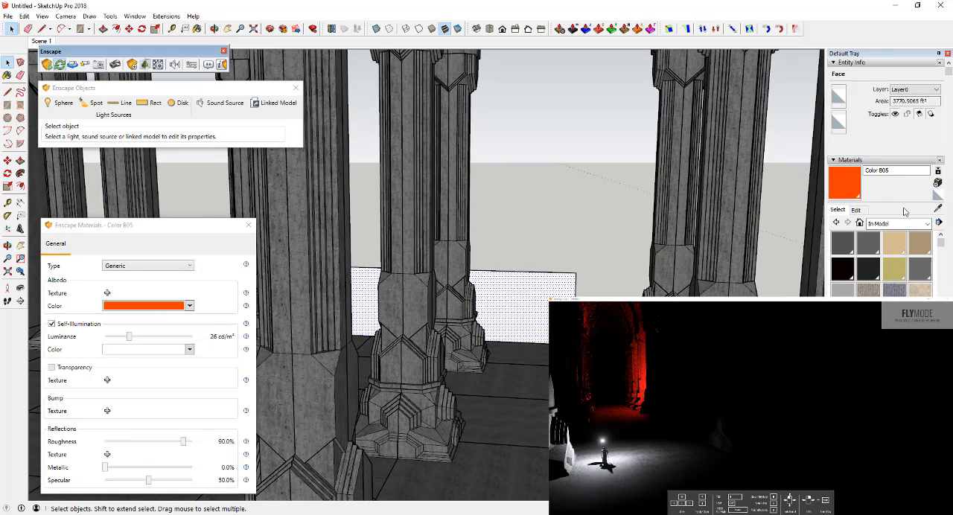
Step: Paint the panel with Color B01 from the Colors library and make that material self-illuminating at 6 cd/m²
left_click(899, 223)
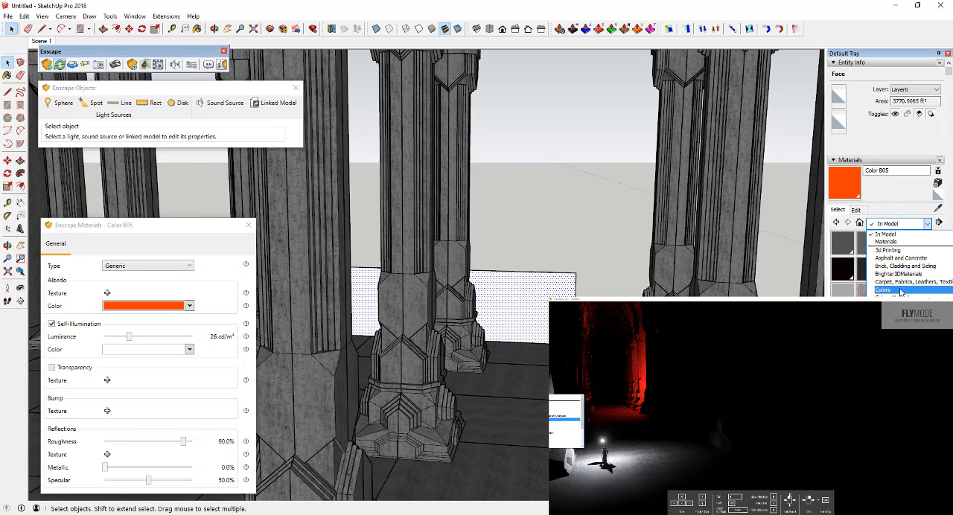
left_click(901, 291)
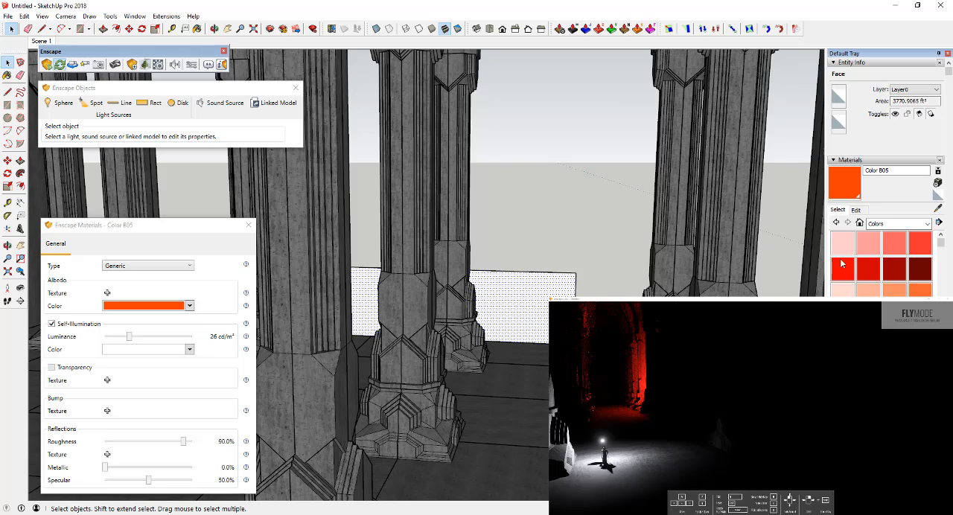
left_click(847, 295)
left_click(542, 285)
middle_click_drag(547, 320, 484, 322)
left_click(51, 324)
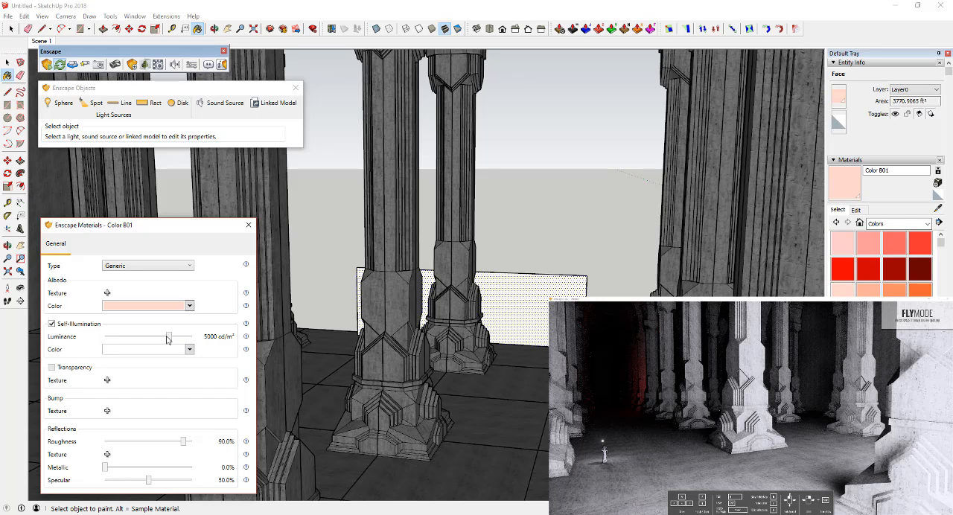
left_click_drag(167, 339, 117, 339)
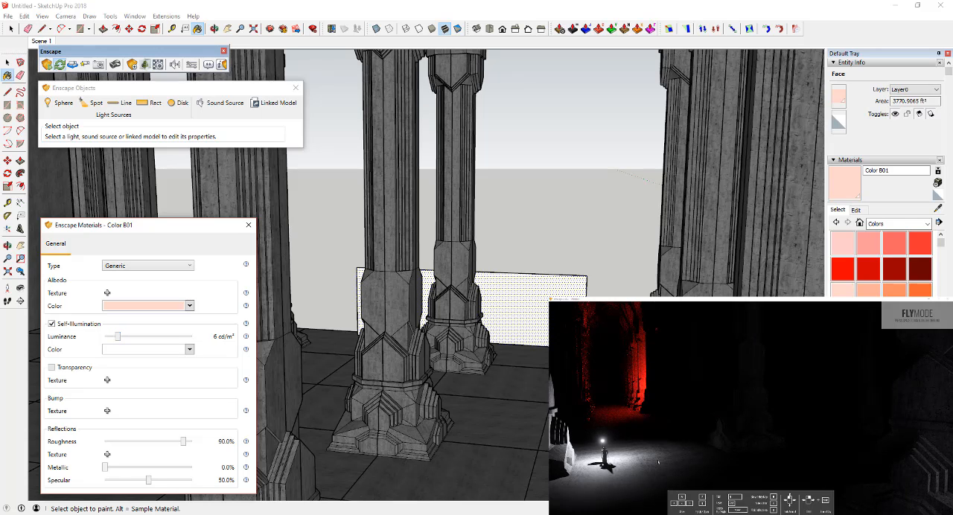
Step: Check the panel's faint light on the columns around Gandalf in the render, and set Color B01's luminance to 7 cd/m²
left_click_drag(659, 463, 621, 478)
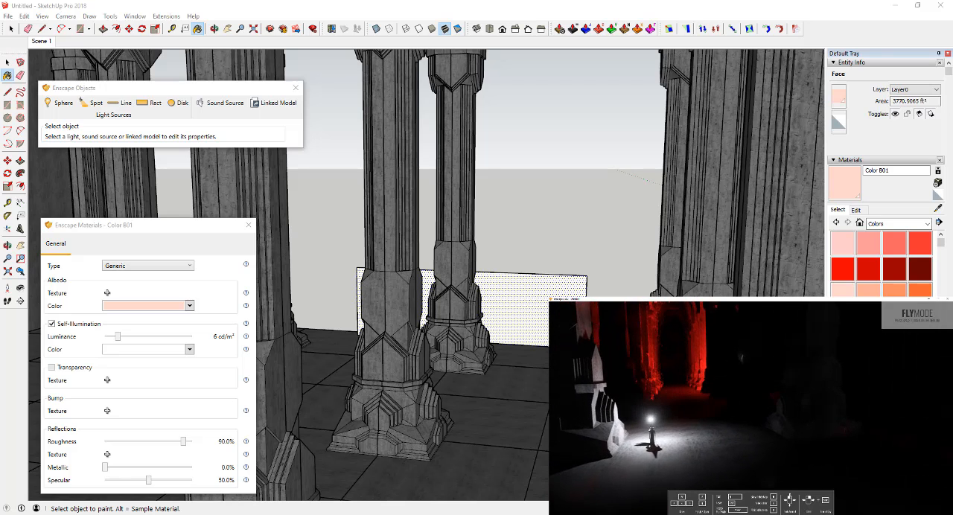
key("w")
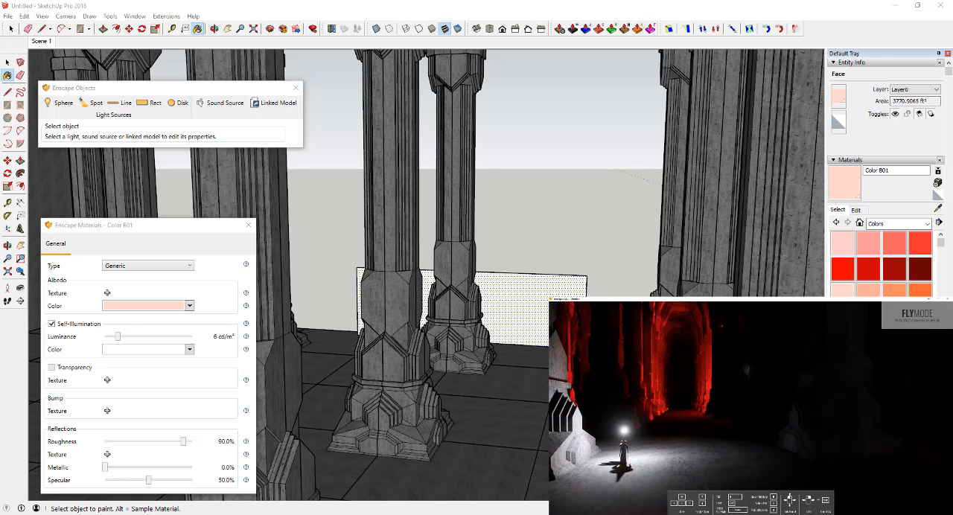
key("w")
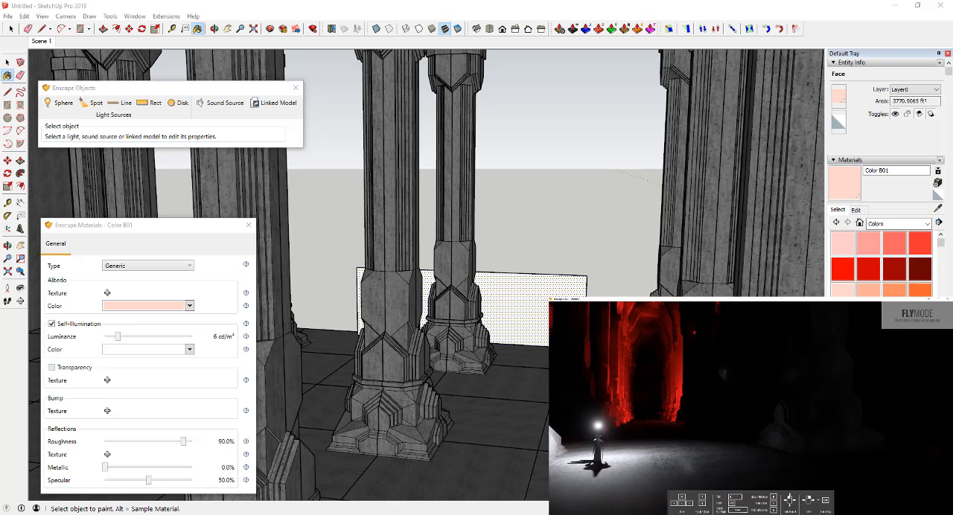
key("a")
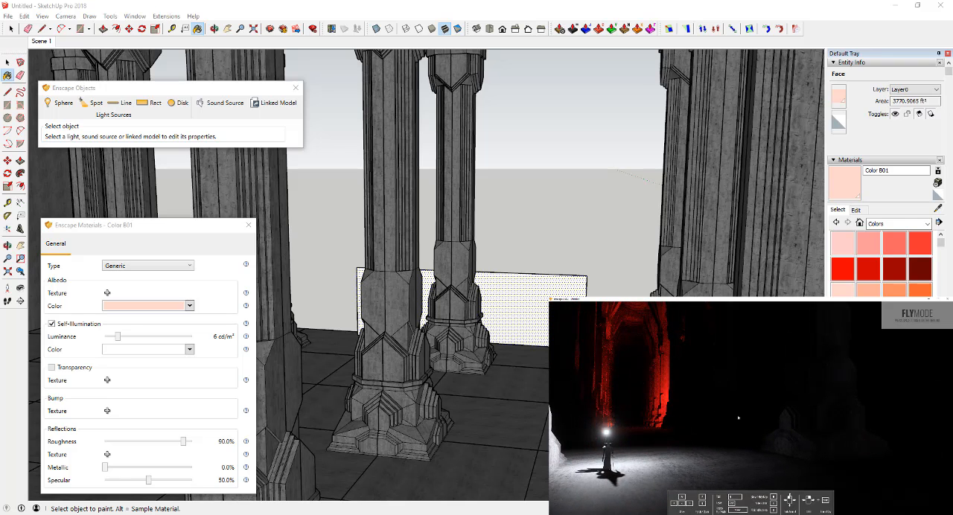
middle_click_drag(453, 344, 441, 346)
left_click_drag(118, 337, 120, 340)
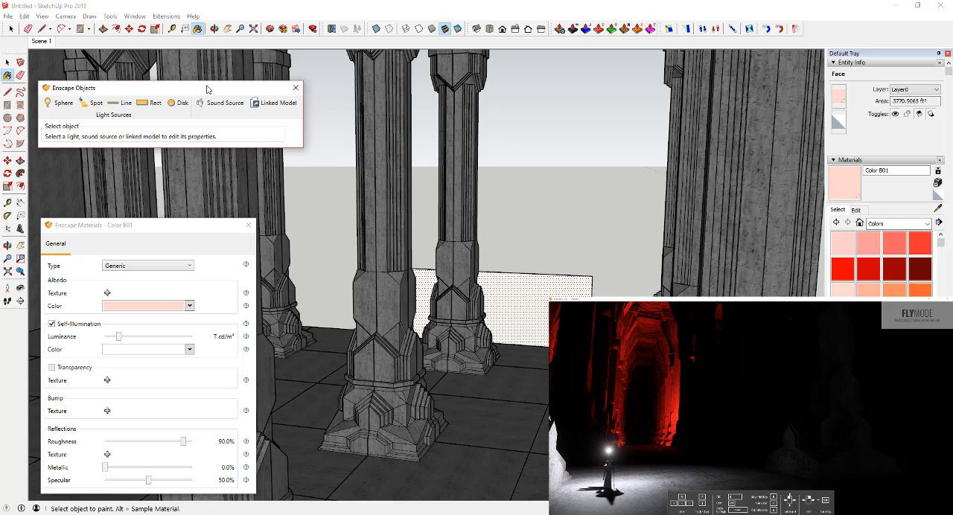
Step: Open the Enscape settings and set the exposure brightness to 63%
left_click_drag(209, 88, 218, 88)
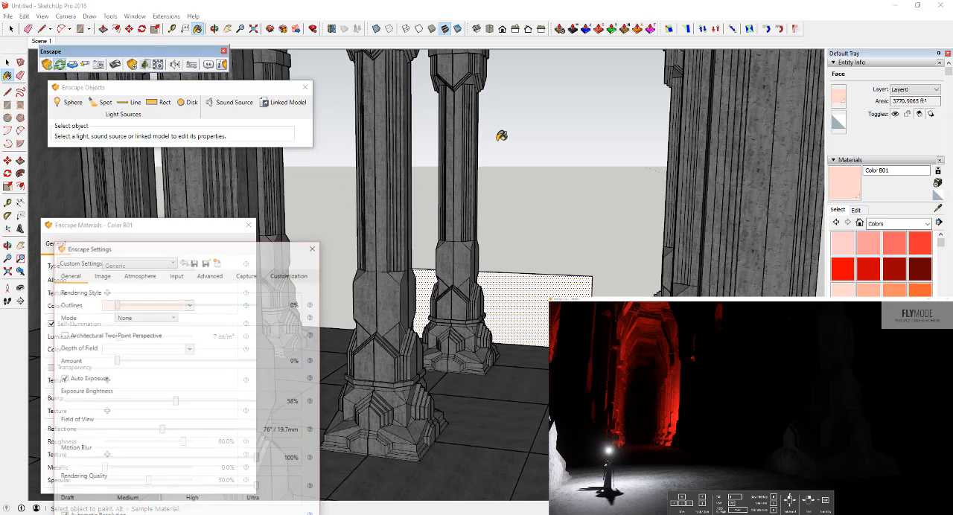
left_click_drag(169, 252, 655, 106)
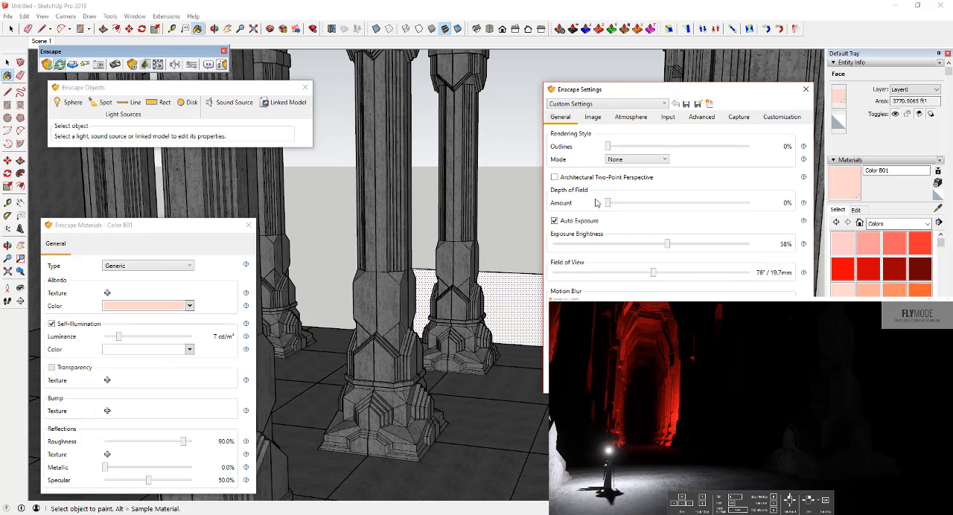
left_click_drag(669, 249, 679, 247)
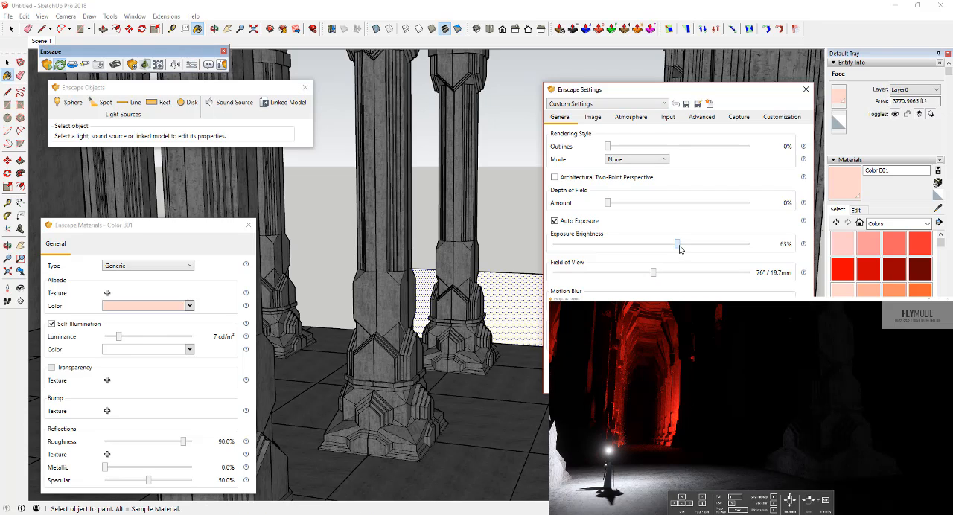
Step: Try stronger and weaker exposure brightness on the render and settle on 54%
left_click_drag(679, 247, 746, 247)
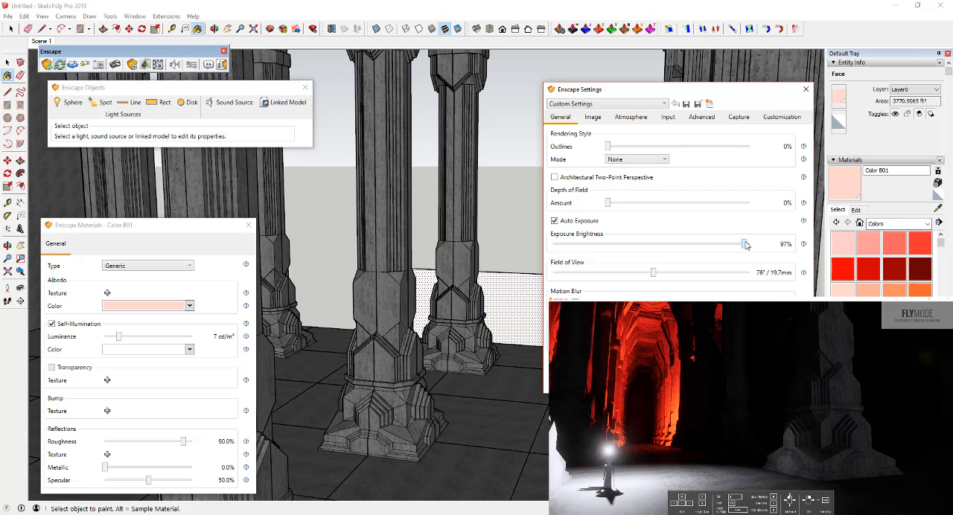
left_click_drag(704, 249, 630, 252)
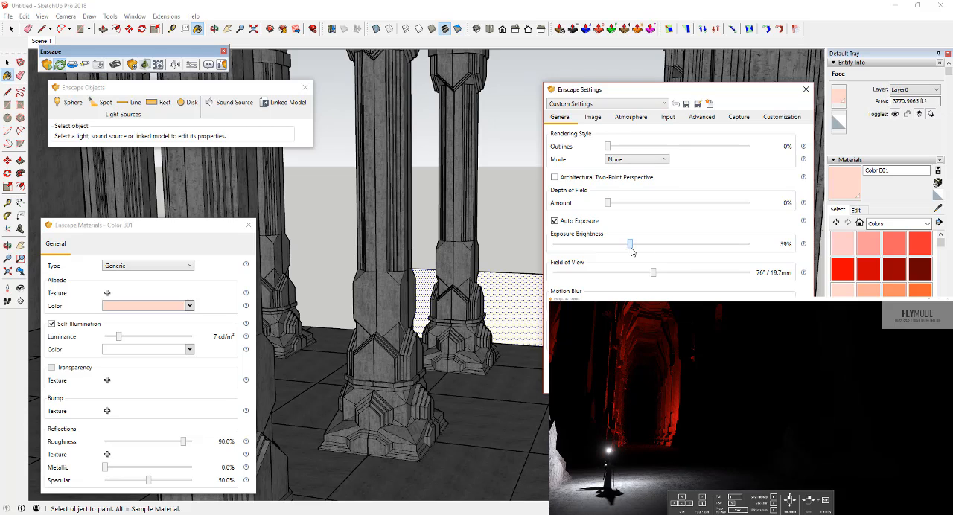
left_click_drag(625, 249, 660, 246)
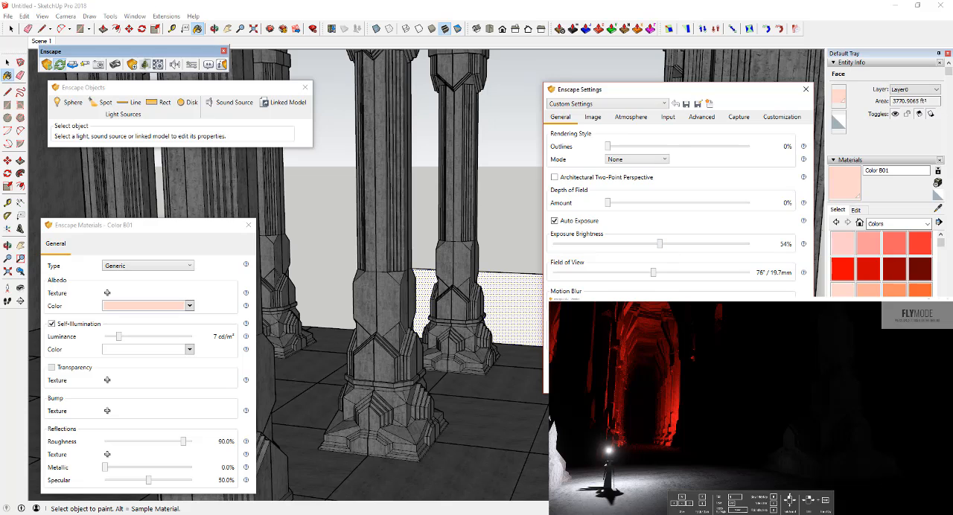
Step: Narrow the render's field of view to 58° / 29.3 mm and reframe the shot around Gandalf and the red-lit columns
left_click_drag(572, 440, 598, 436)
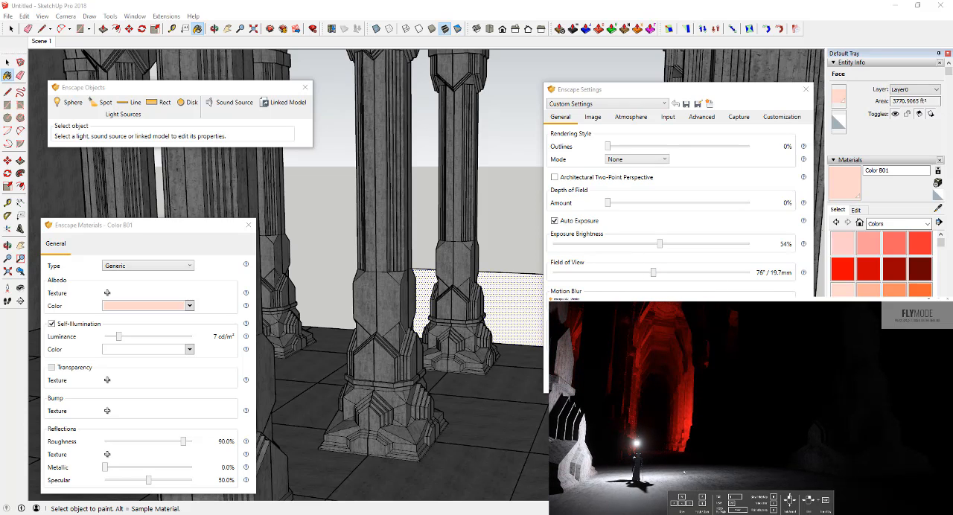
mouse_move(656, 277)
left_mouse_down()
mouse_move(674, 277)
mouse_move(647, 280)
left_mouse_up()
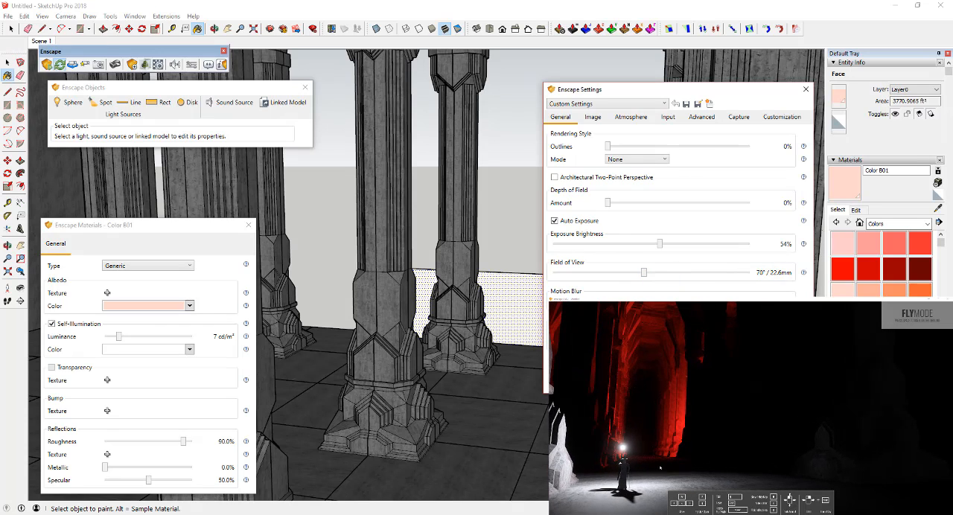
mouse_move(660, 468)
left_mouse_down()
mouse_move(647, 462)
mouse_move(661, 459)
mouse_move(644, 459)
left_mouse_up()
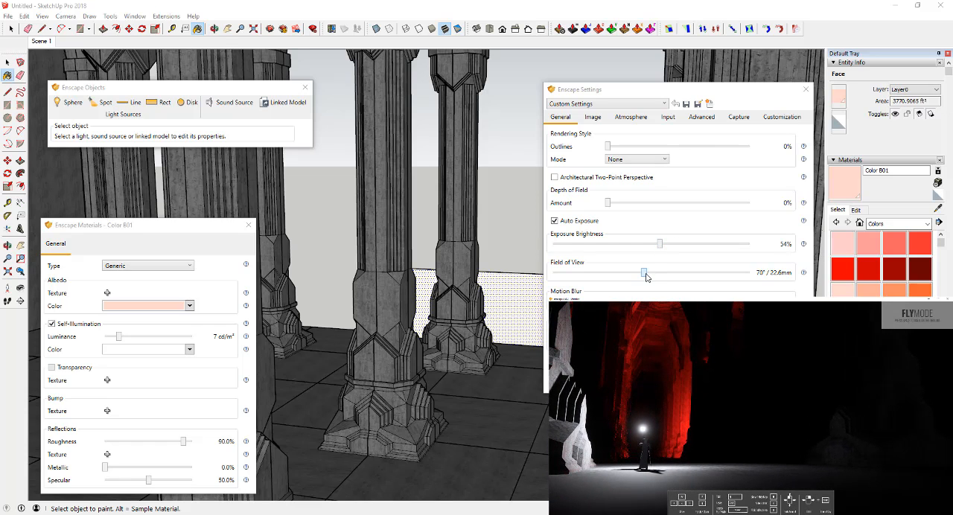
left_click_drag(646, 277, 627, 280)
mouse_move(627, 402)
right_mouse_down()
mouse_move(632, 387)
mouse_move(663, 416)
right_mouse_up()
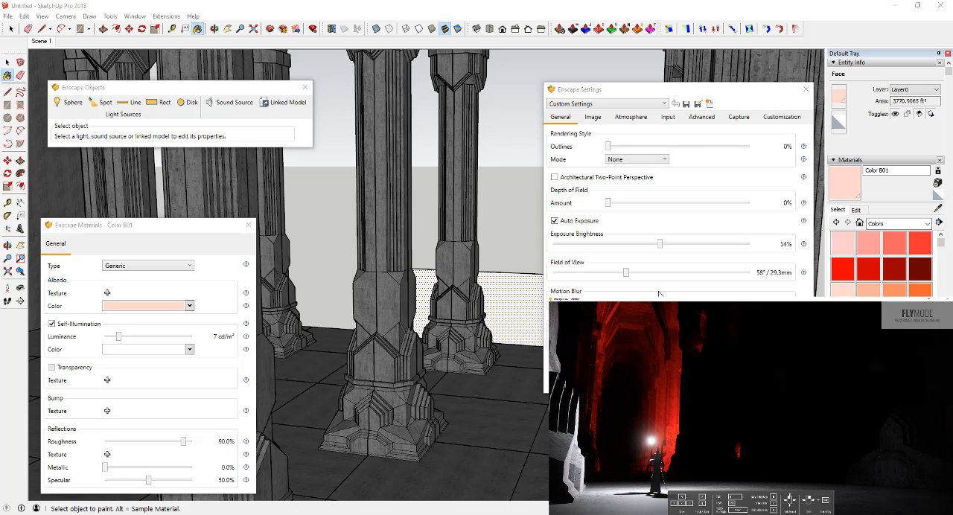
Step: Try a depth of field of 30% with Auto Focus off and the focal point at 90.76 m
left_click(592, 119)
left_click(561, 117)
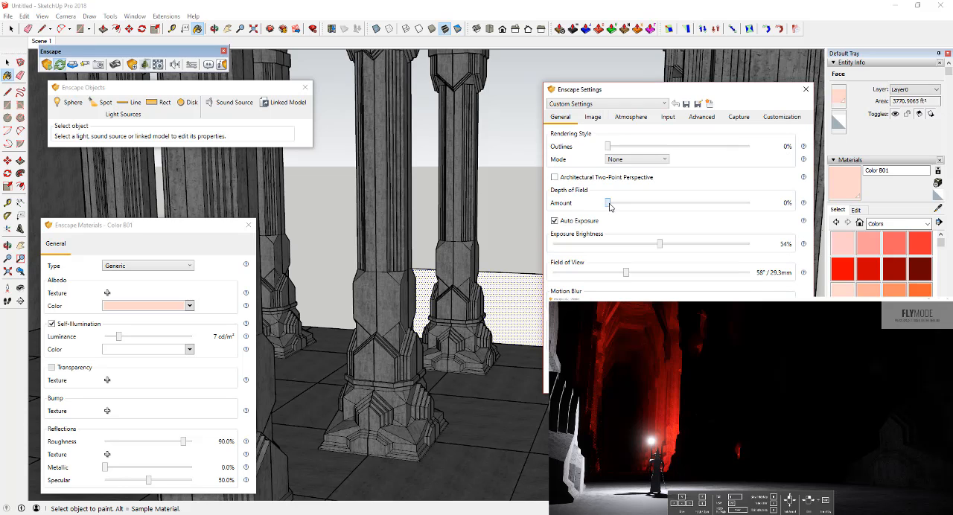
left_click_drag(610, 207, 653, 214)
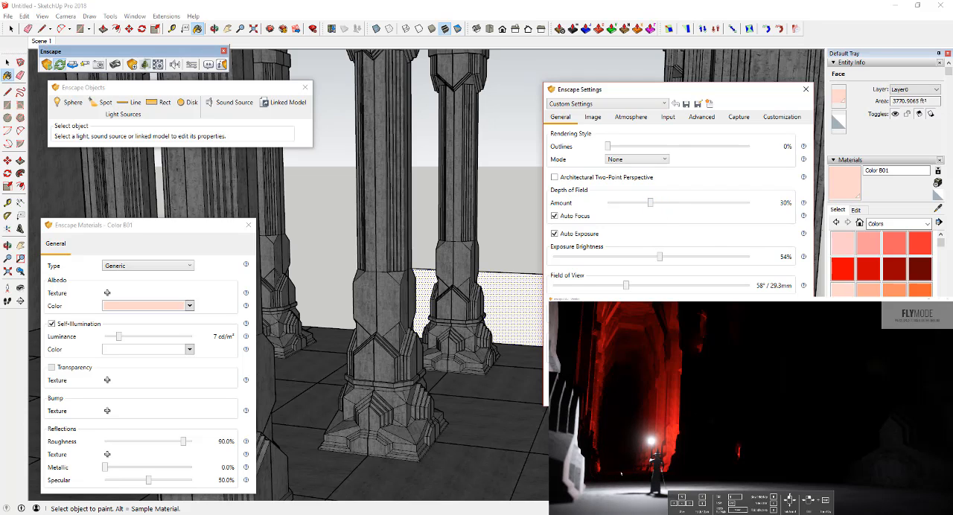
left_click(555, 216)
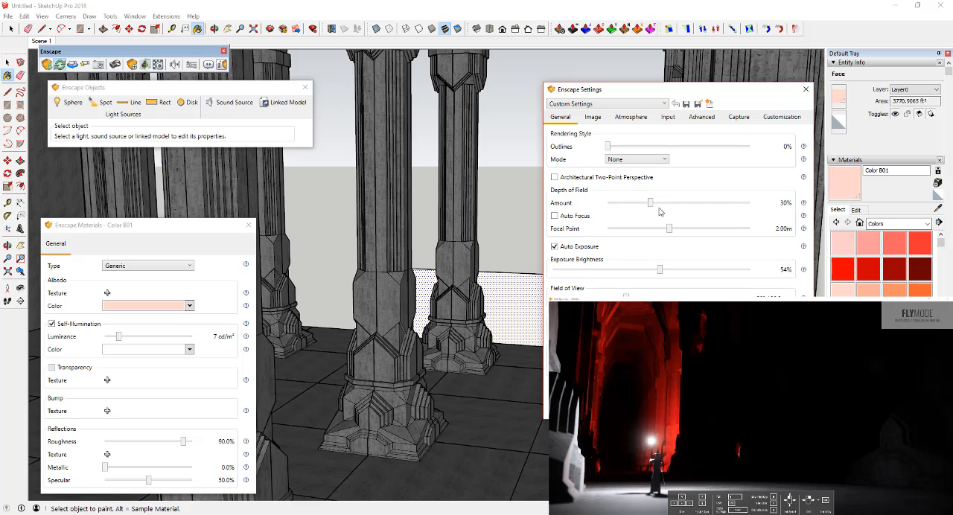
left_click_drag(672, 233, 748, 232)
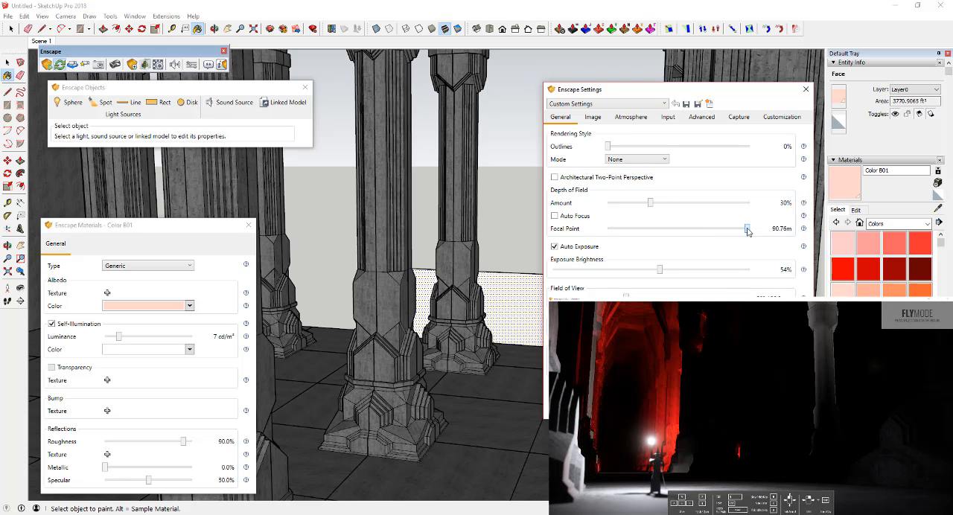
Step: Set the focal point to 16.24 m and the depth of field to 35%, and switch Auto Focus back on
left_click_drag(654, 207, 673, 205)
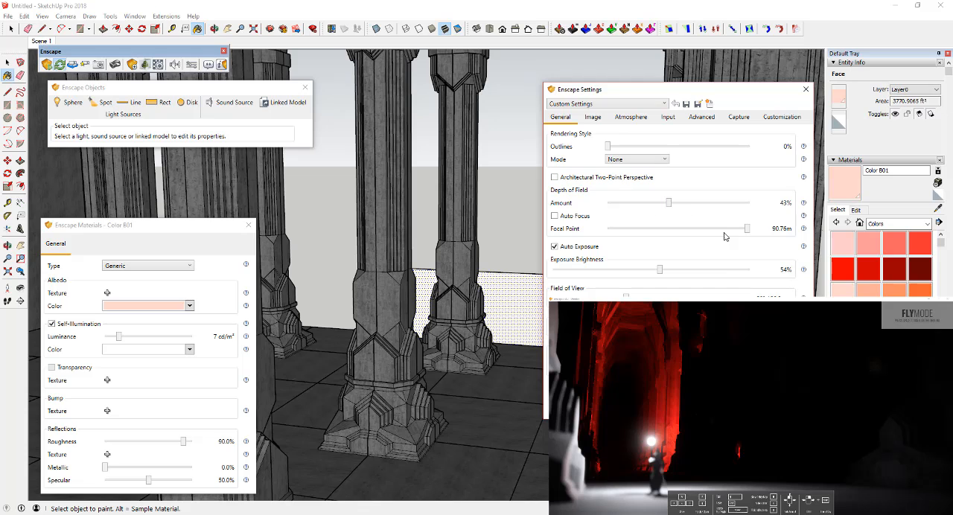
left_click_drag(746, 229, 713, 241)
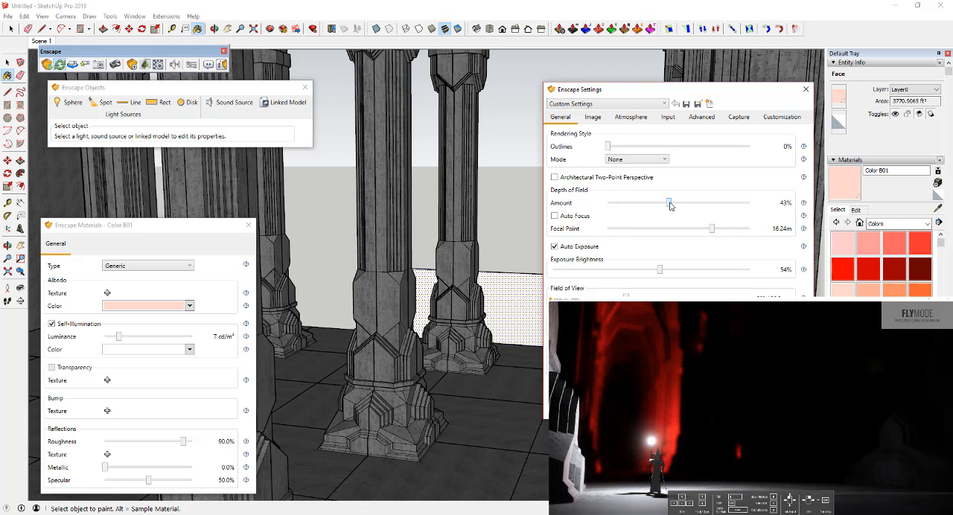
mouse_move(669, 206)
left_mouse_down()
mouse_move(637, 207)
mouse_move(674, 209)
left_mouse_up()
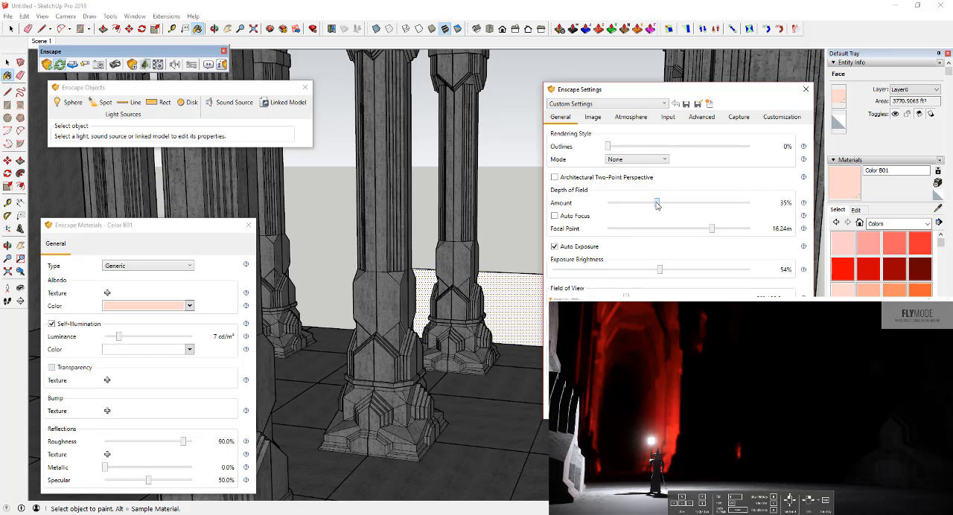
left_click(574, 216)
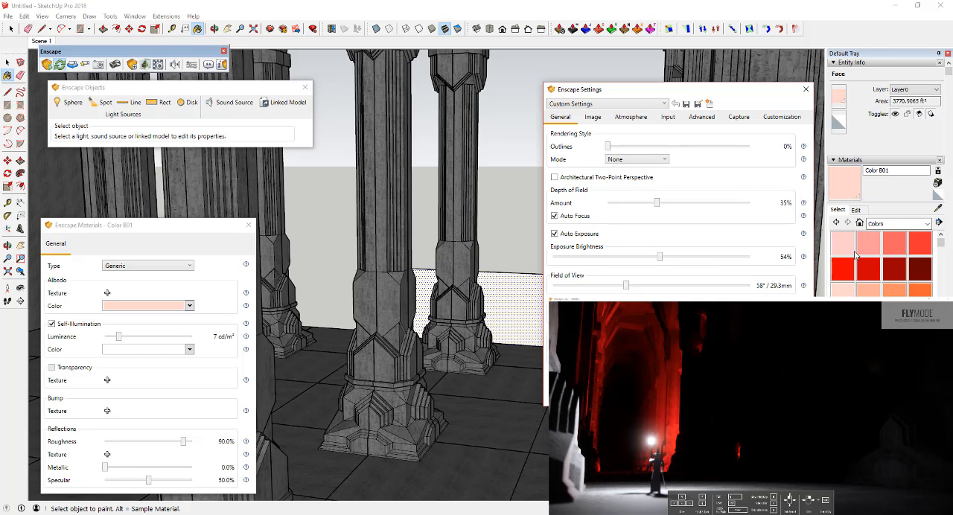
Step: Review the remaining render settings through to the capture options, adjust the framing slightly and capture a still image of the hall
left_click(594, 119)
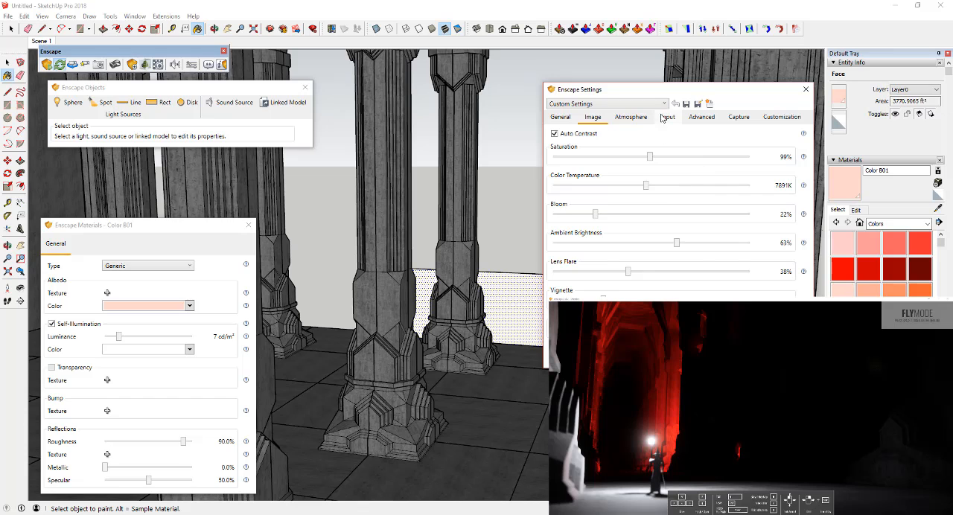
left_click(632, 117)
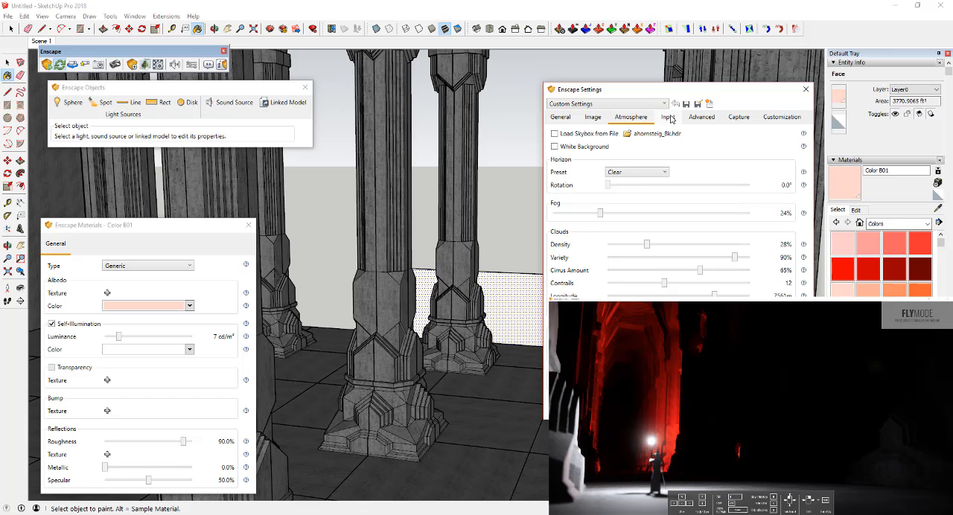
left_click(669, 117)
left_click(703, 118)
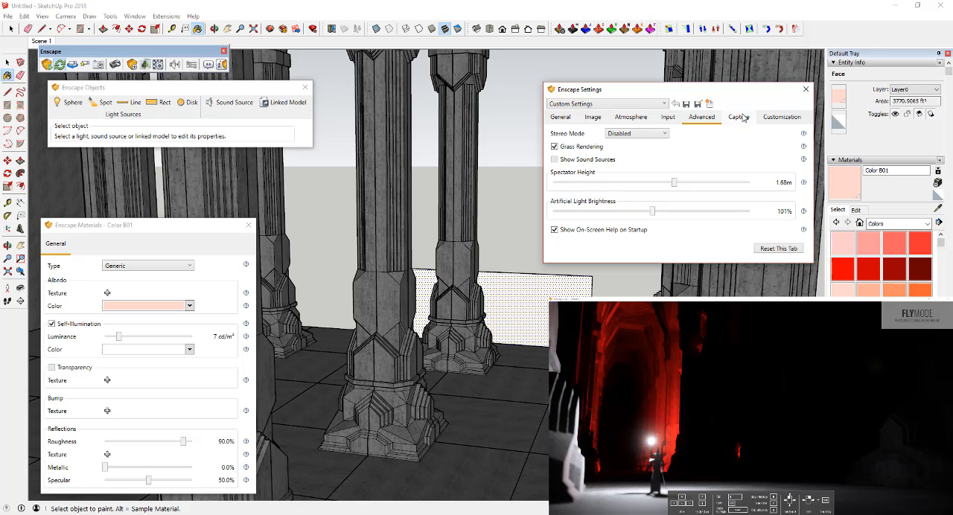
left_click(740, 118)
mouse_move(708, 395)
left_mouse_down()
mouse_move(717, 394)
mouse_move(708, 386)
left_mouse_up()
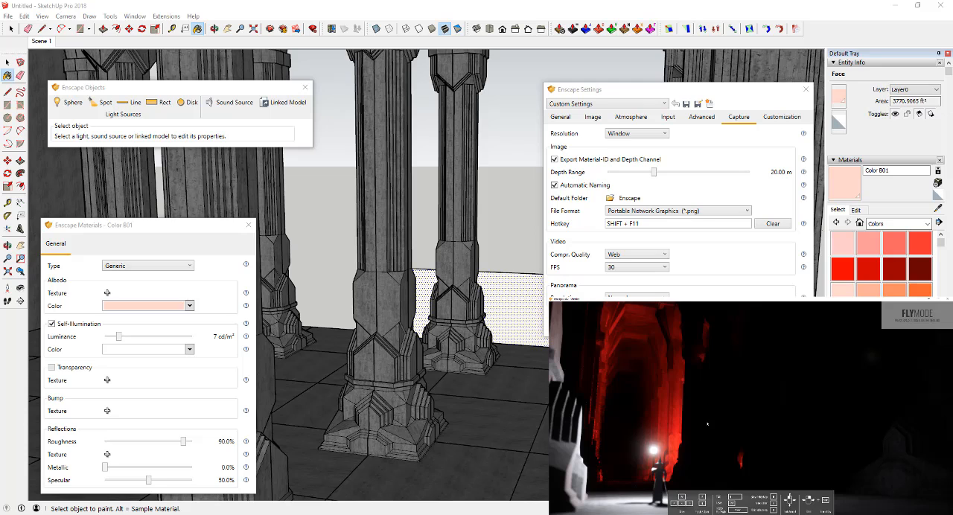
key("shift+F11")
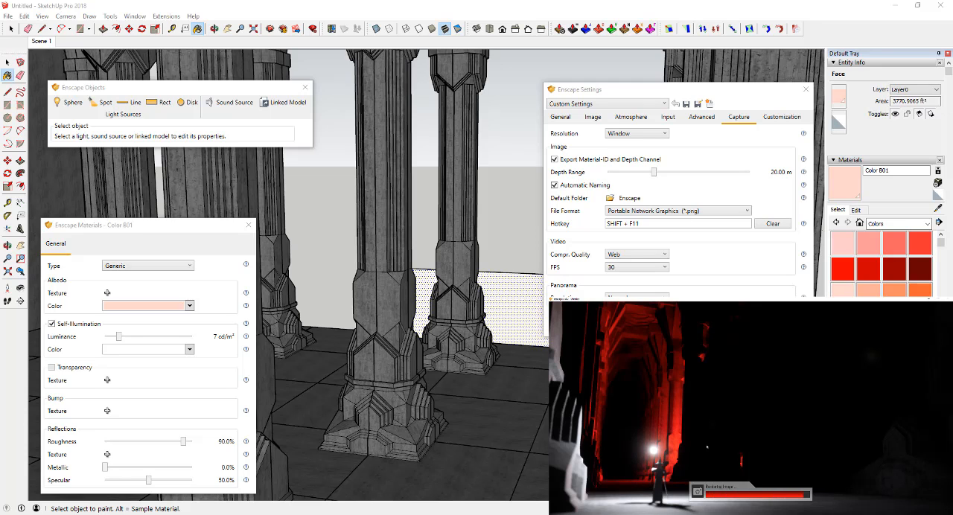